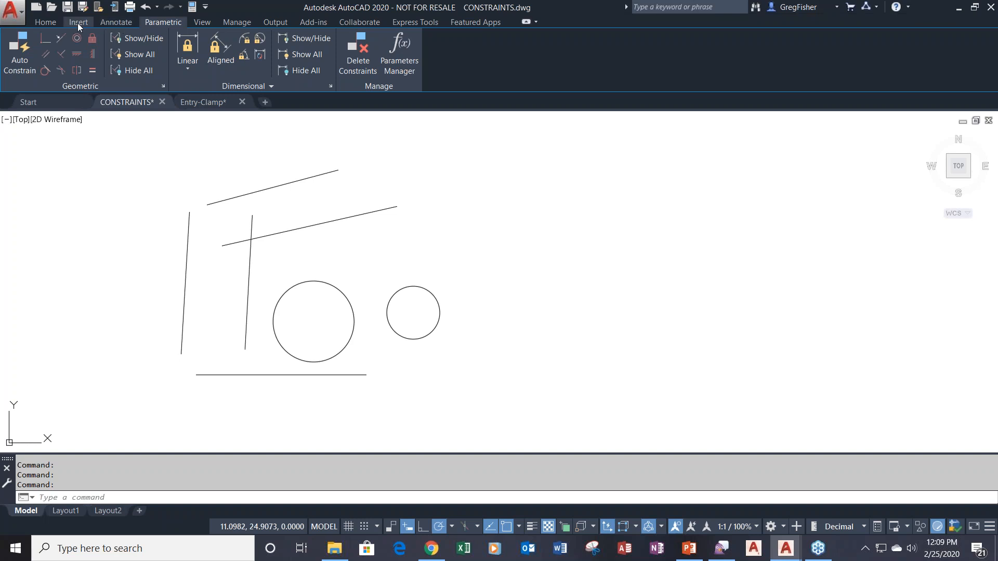
View the Parameters Manager among the parametric tools and close it
{"action": "left_click", "coordinate": [52, 23]}
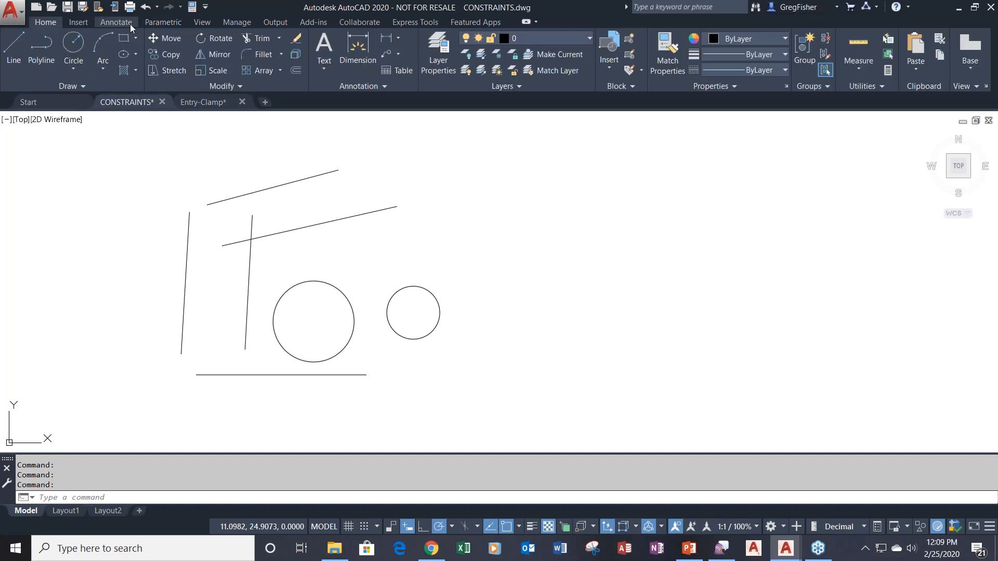
{"action": "left_click", "coordinate": [151, 24]}
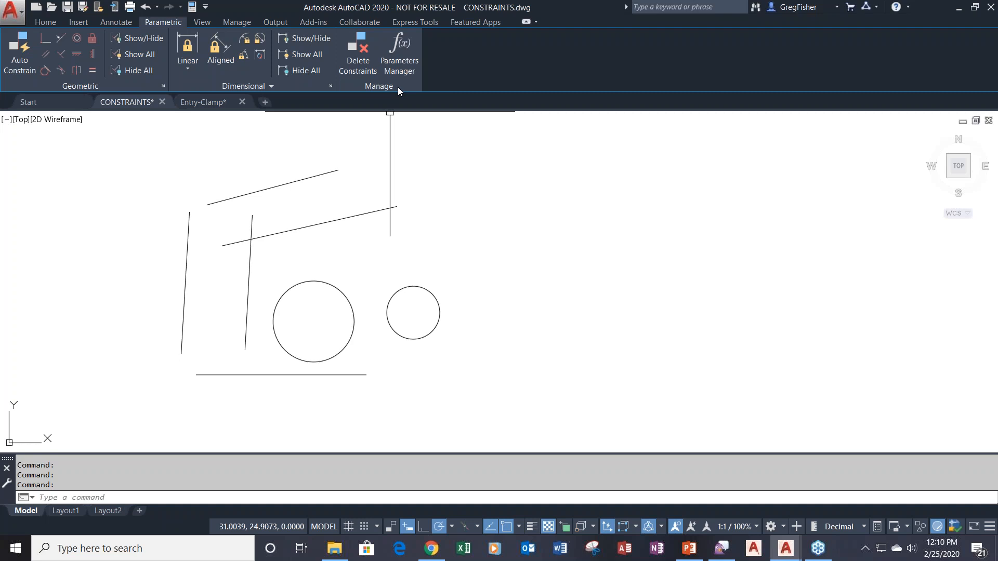
{"action": "left_click", "coordinate": [395, 64]}
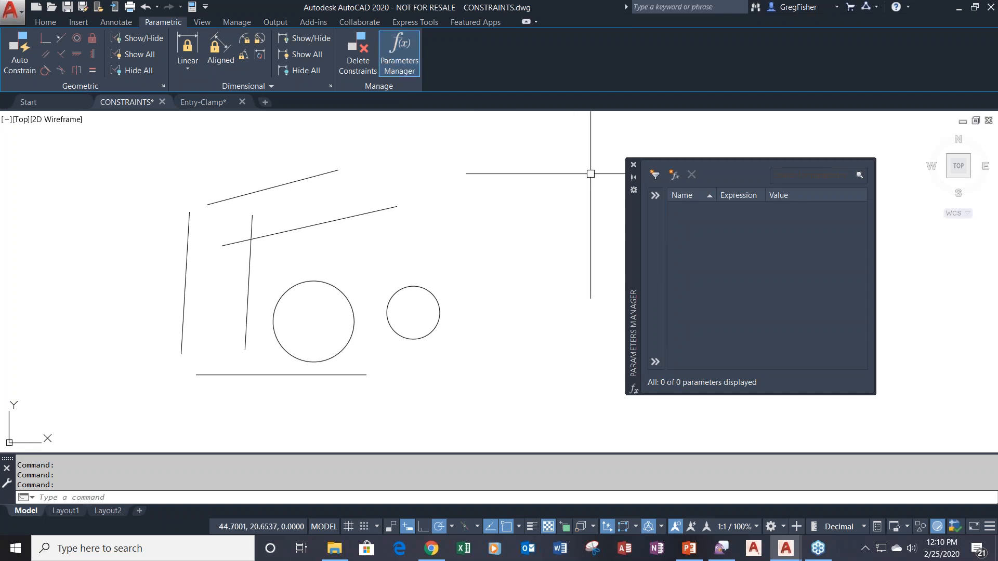
{"action": "left_click", "coordinate": [634, 165]}
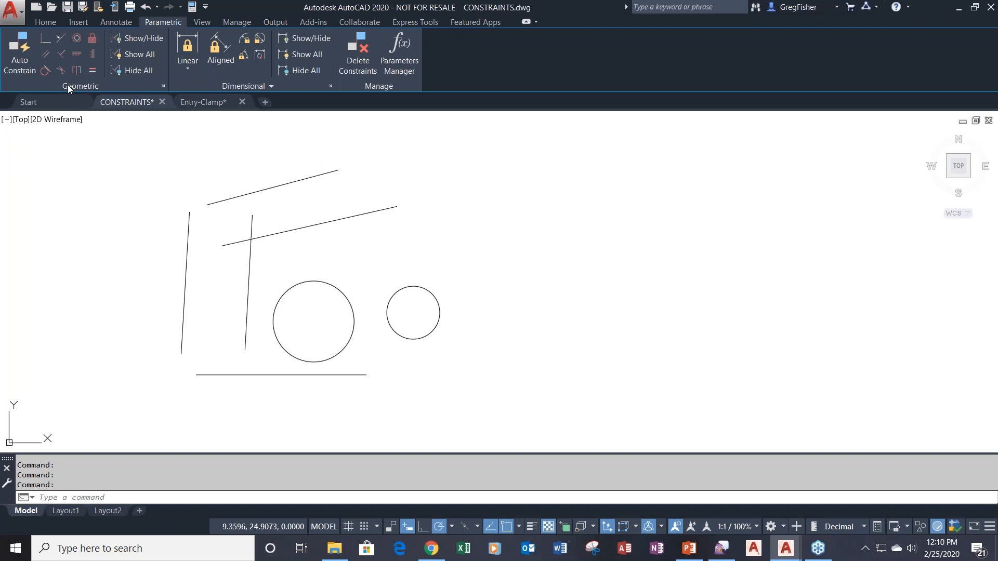
Try Auto Constrain on all five lines and both circles, and undo it
{"action": "left_click", "coordinate": [17, 52]}
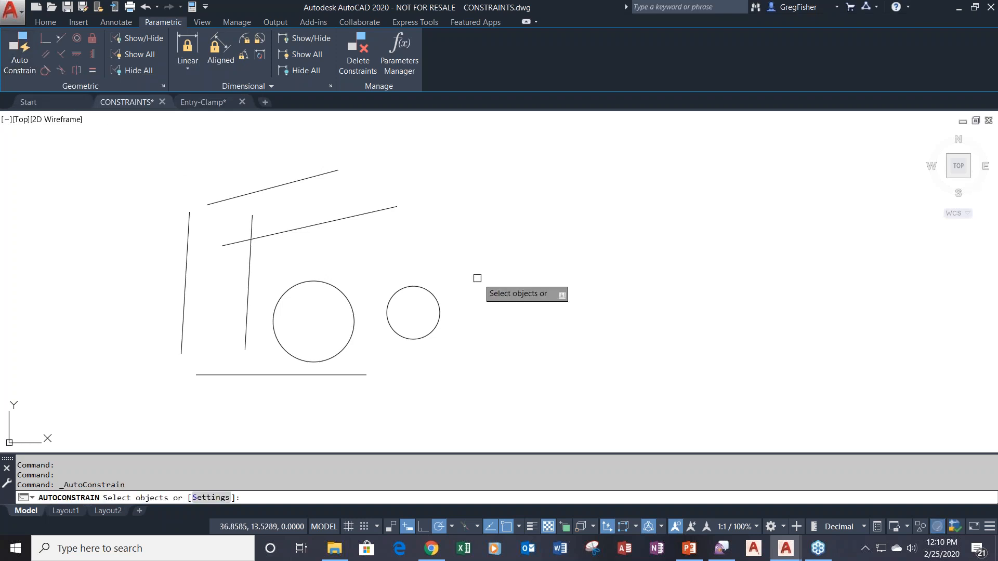
{"action": "left_click", "coordinate": [483, 143]}
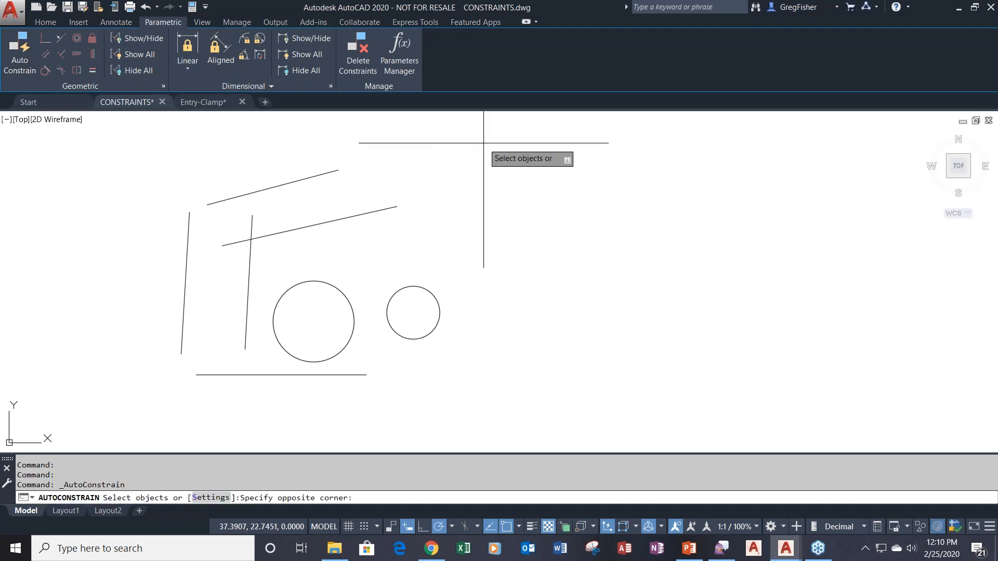
{"action": "left_click", "coordinate": [167, 373]}
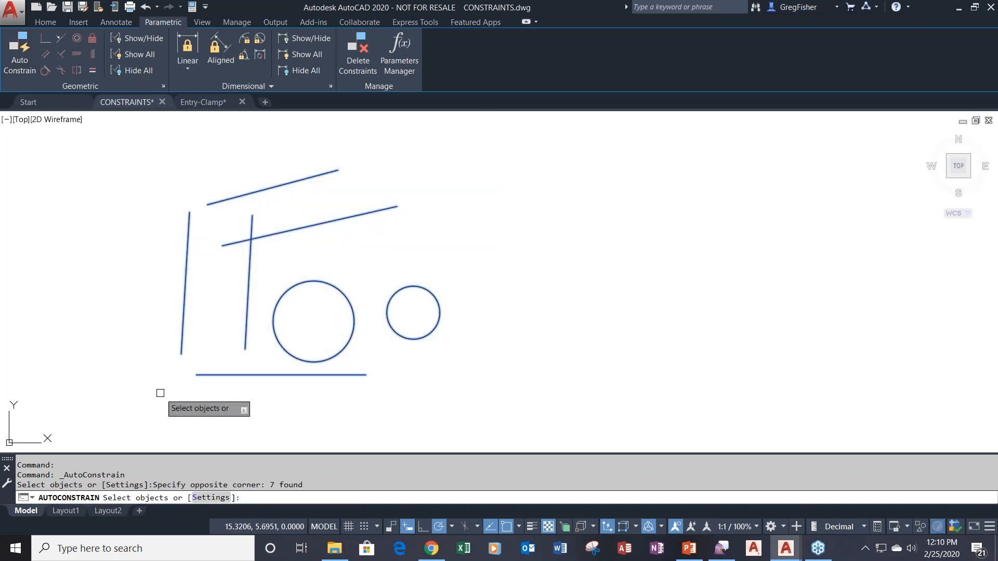
{"action": "key", "text": "Return"}
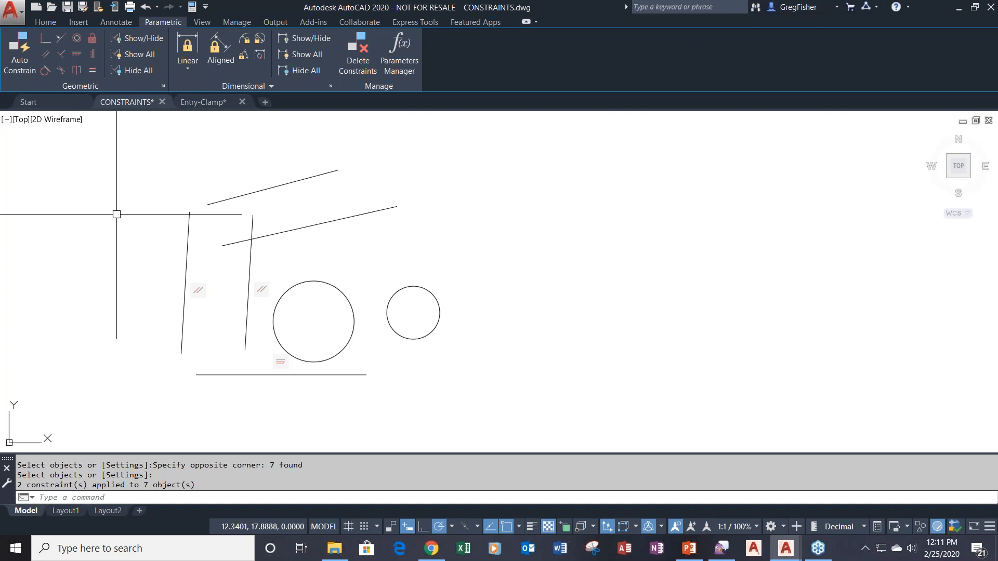
{"action": "left_click", "coordinate": [144, 9]}
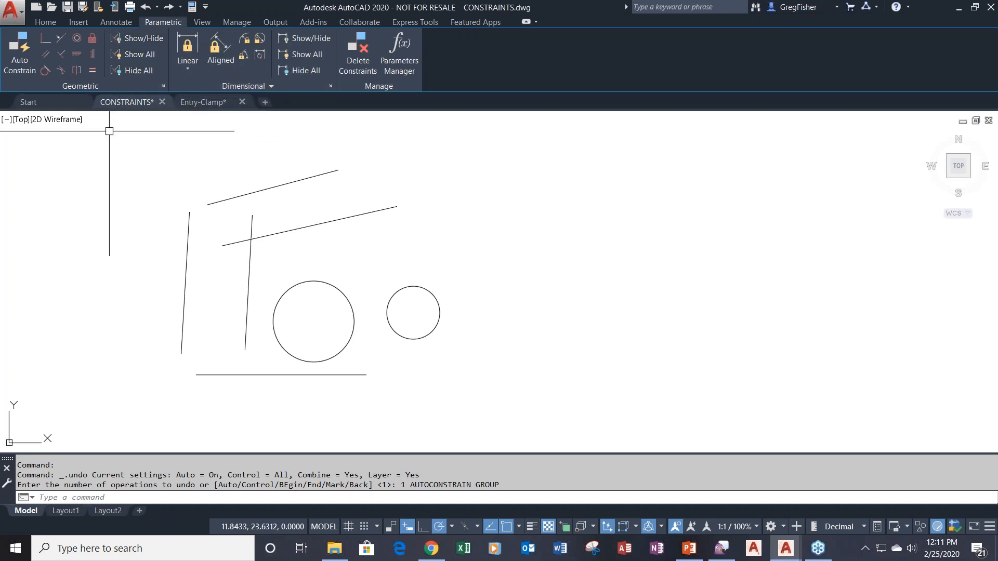
Make the small circle concentric with the large circle, using the large circle as the reference
{"action": "left_click", "coordinate": [77, 39]}
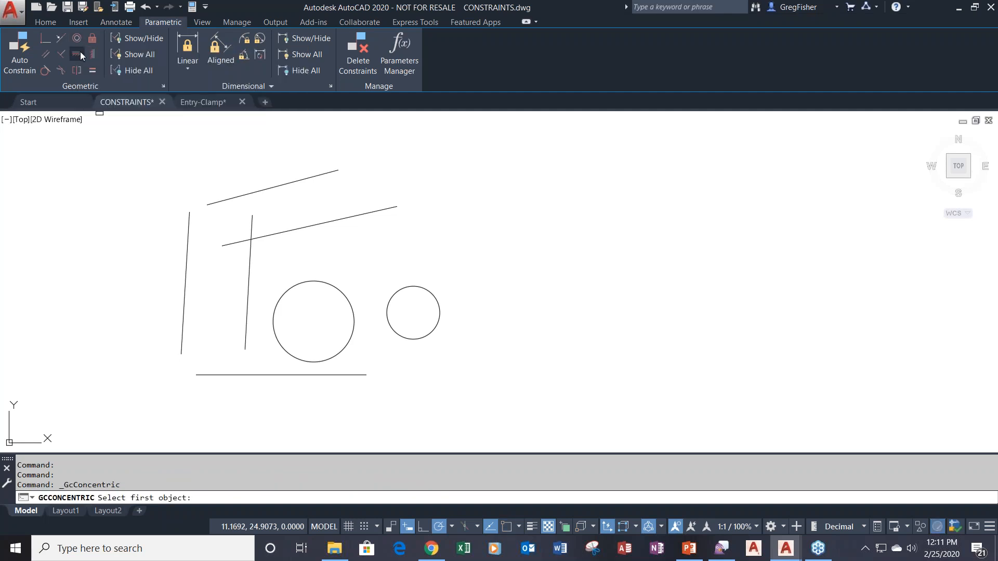
{"action": "left_click", "coordinate": [326, 283]}
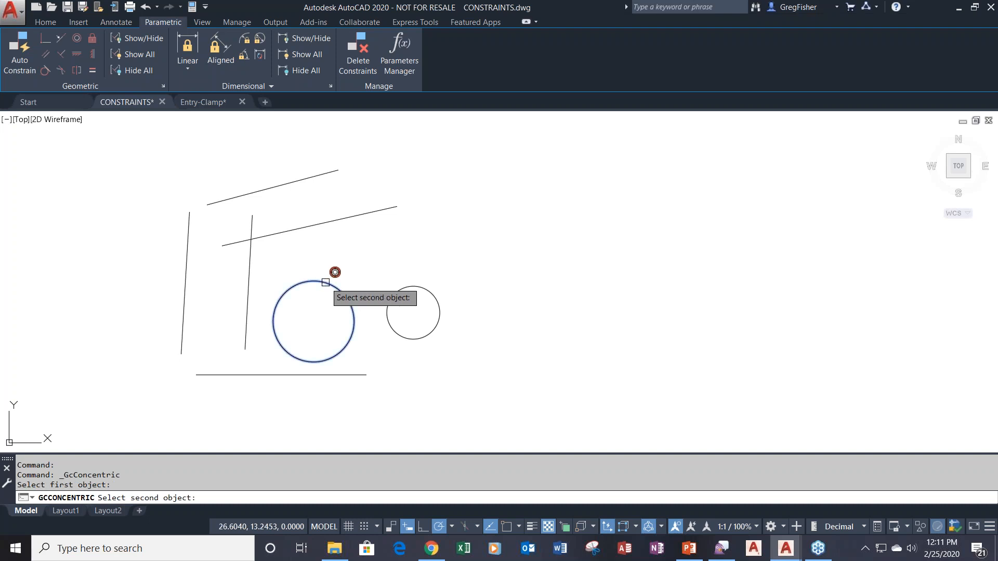
{"action": "left_click", "coordinate": [425, 289]}
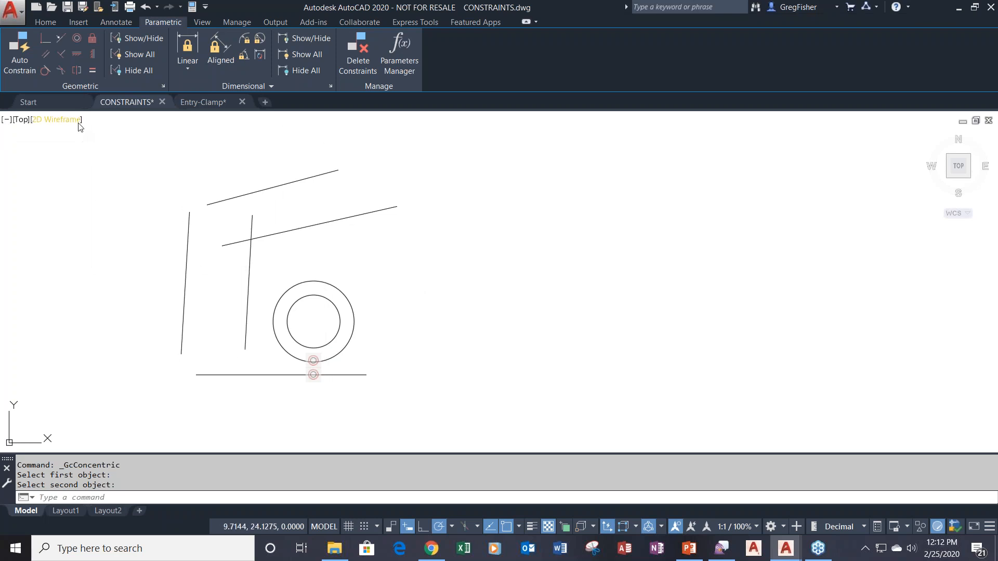
Constrain the second near-vertical line parallel to the leftmost near-vertical line
{"action": "left_click", "coordinate": [44, 56]}
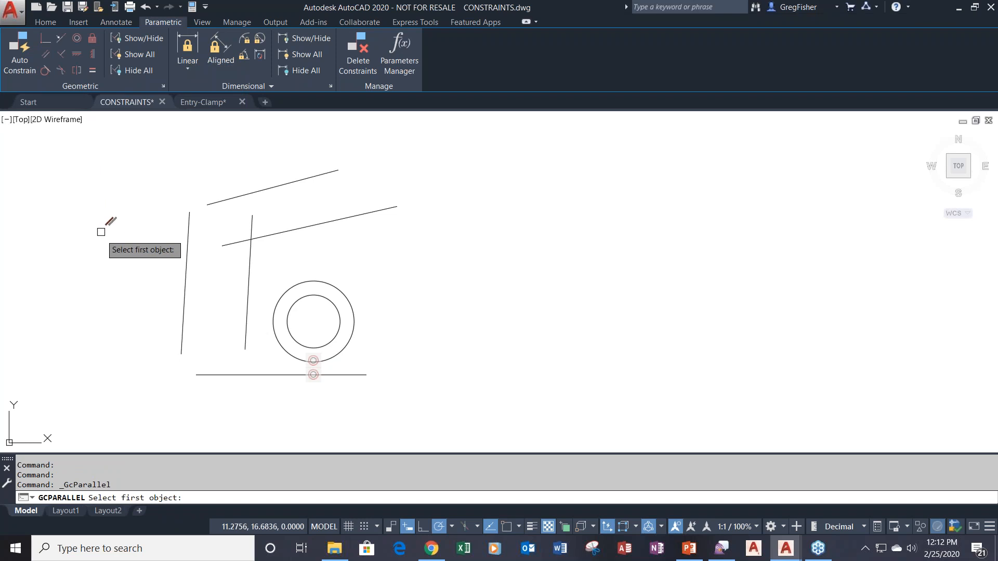
{"action": "left_click", "coordinate": [184, 292]}
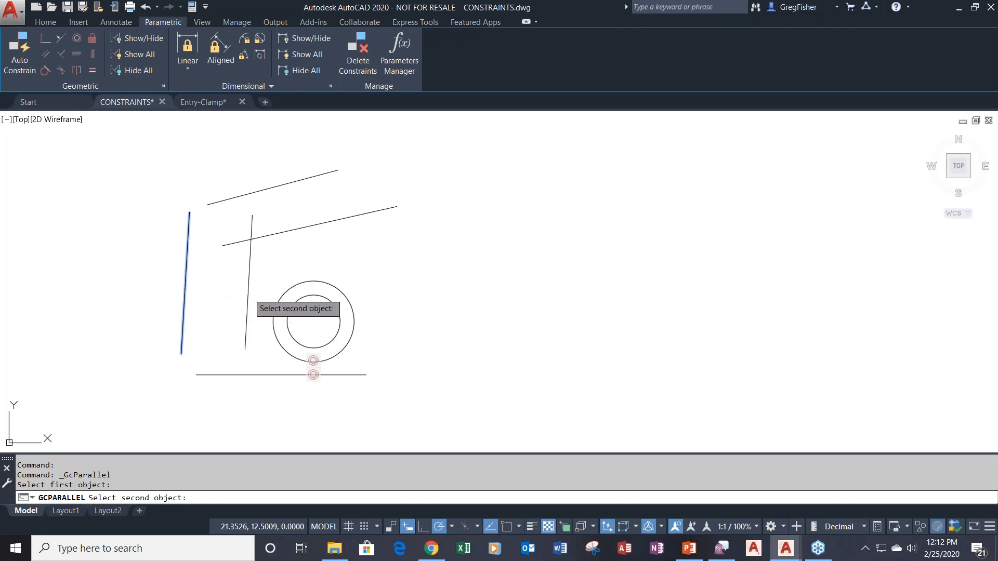
{"action": "left_click", "coordinate": [248, 293]}
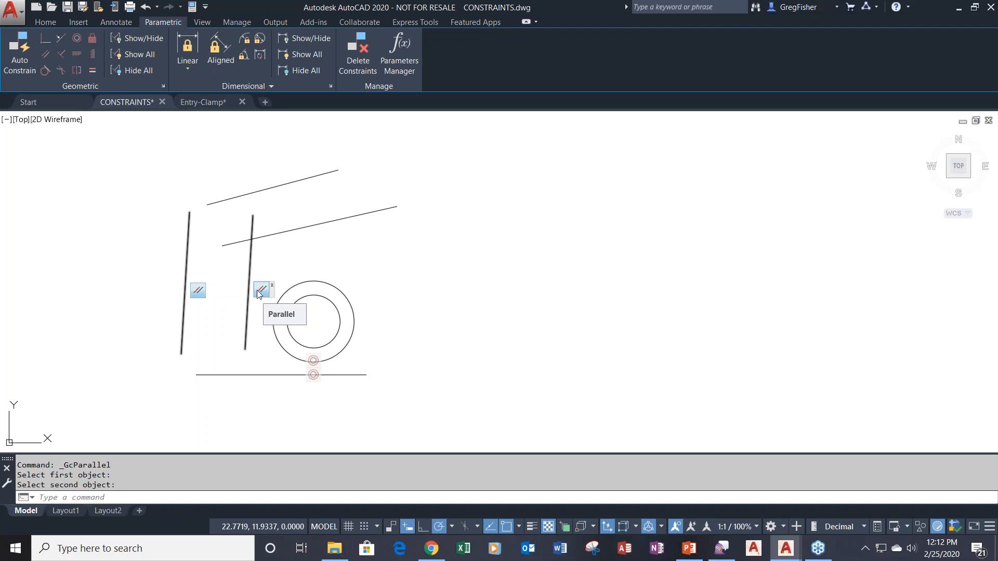
Constrain the bottom line perpendicular to the leftmost near-vertical line, and apply a Vertical constraint to that leftmost line
{"action": "left_click", "coordinate": [61, 56]}
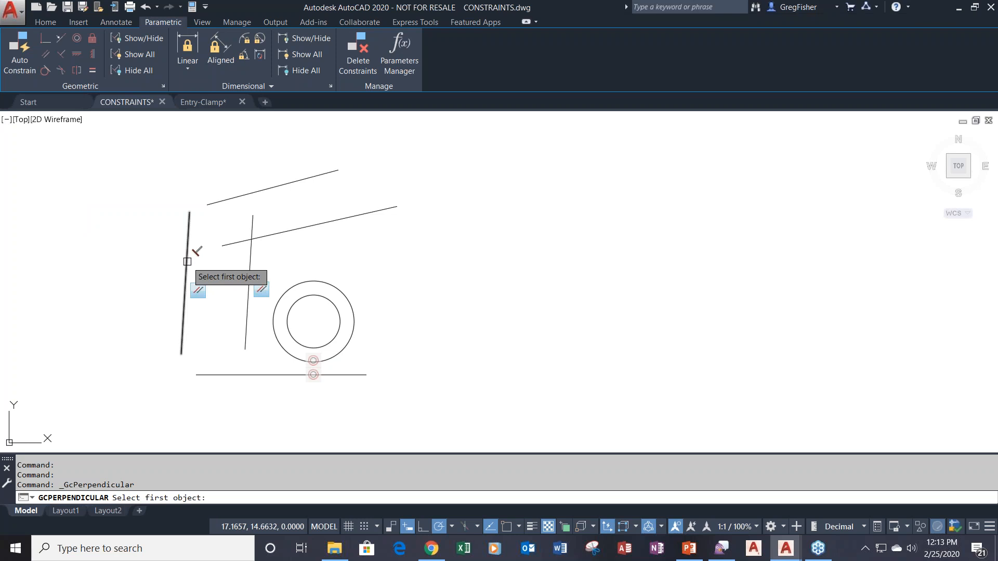
{"action": "left_click", "coordinate": [188, 260]}
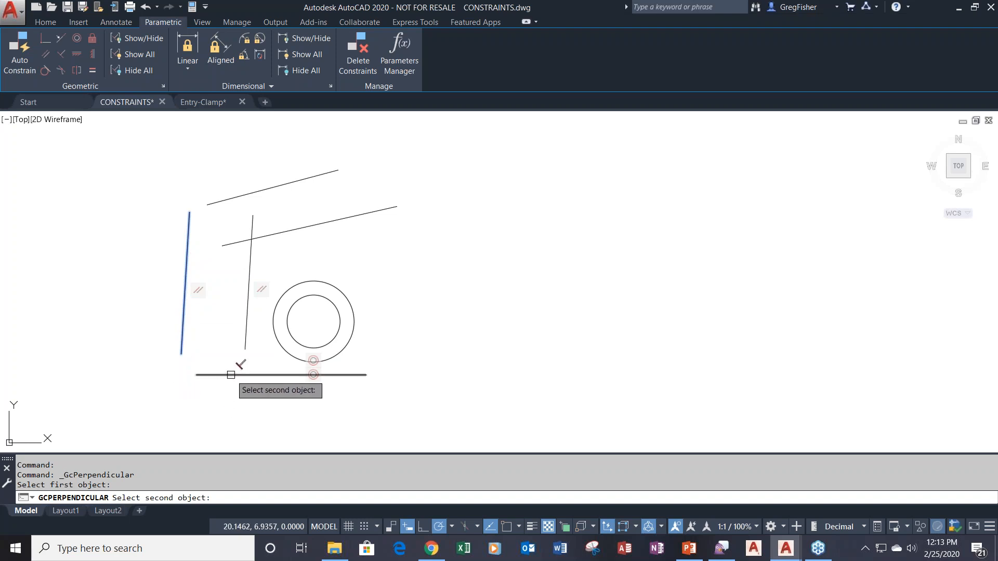
{"action": "left_click", "coordinate": [231, 375]}
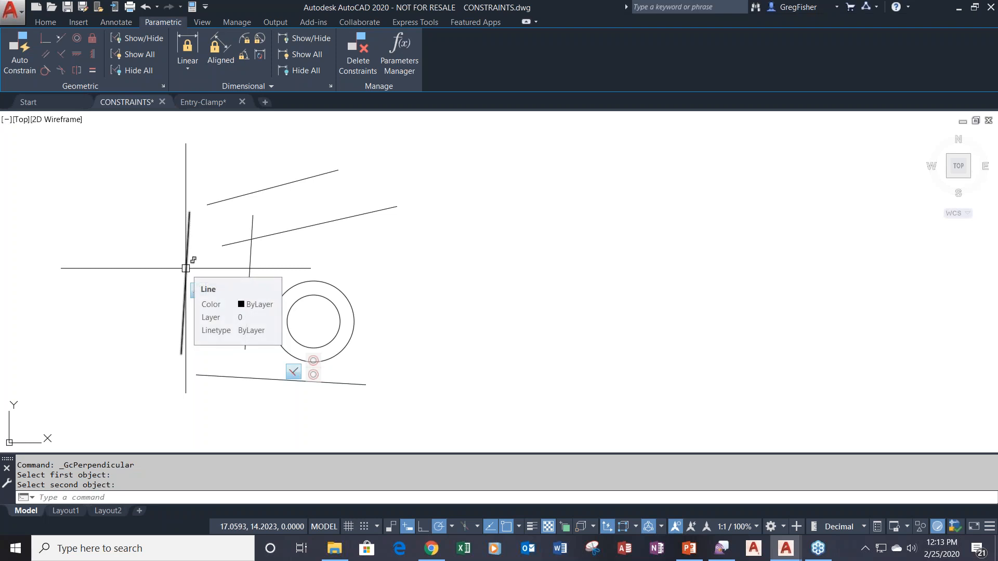
{"action": "left_click", "coordinate": [93, 54]}
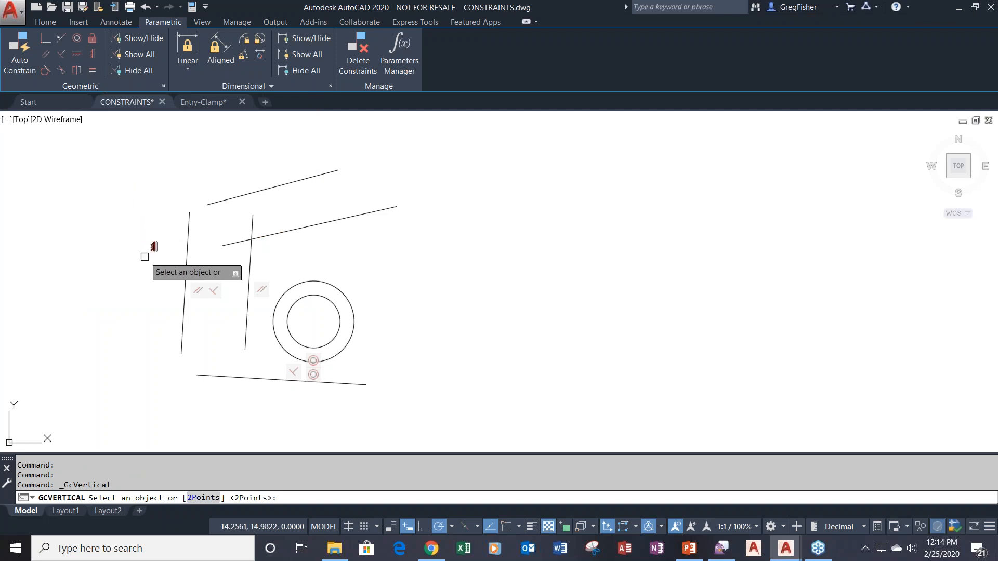
{"action": "left_click", "coordinate": [186, 261]}
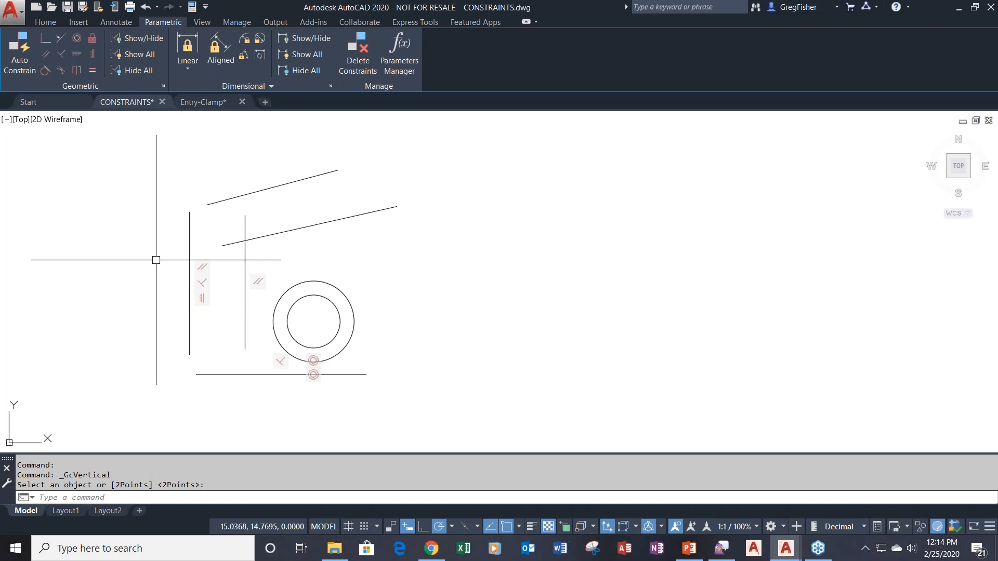
Constrain the lower sloped line parallel to the upper sloped line
{"action": "left_click", "coordinate": [47, 55]}
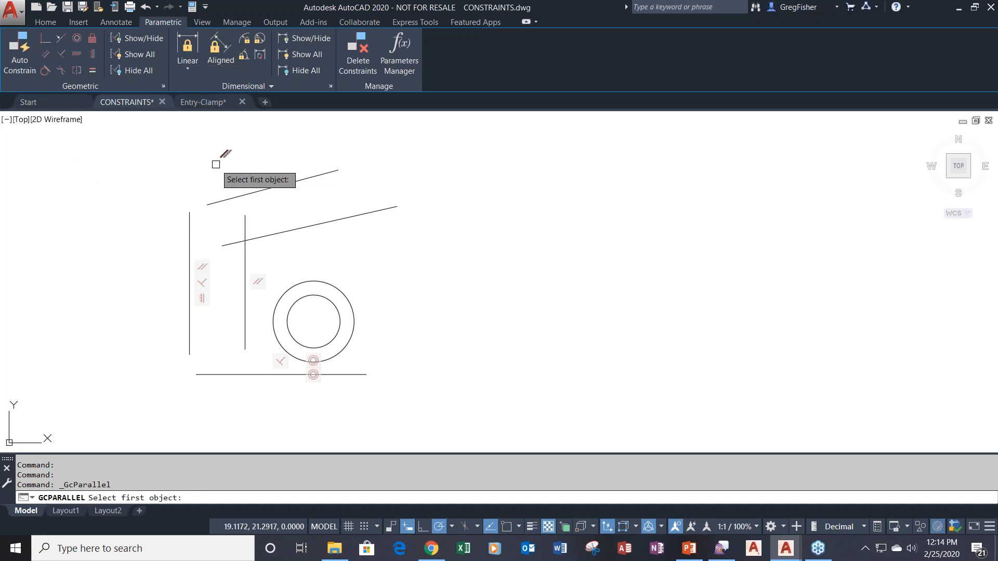
{"action": "left_click", "coordinate": [264, 188]}
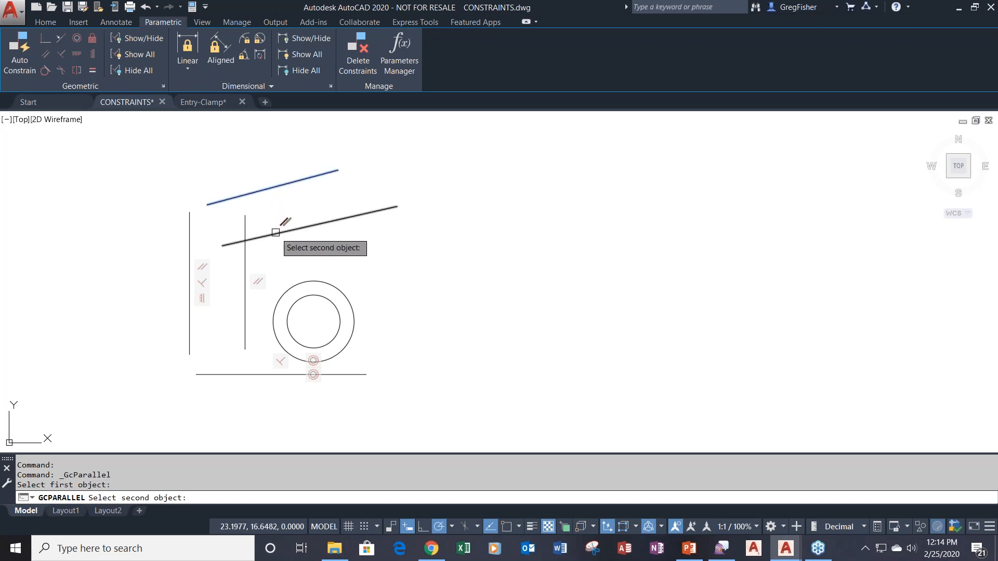
{"action": "left_click", "coordinate": [275, 233]}
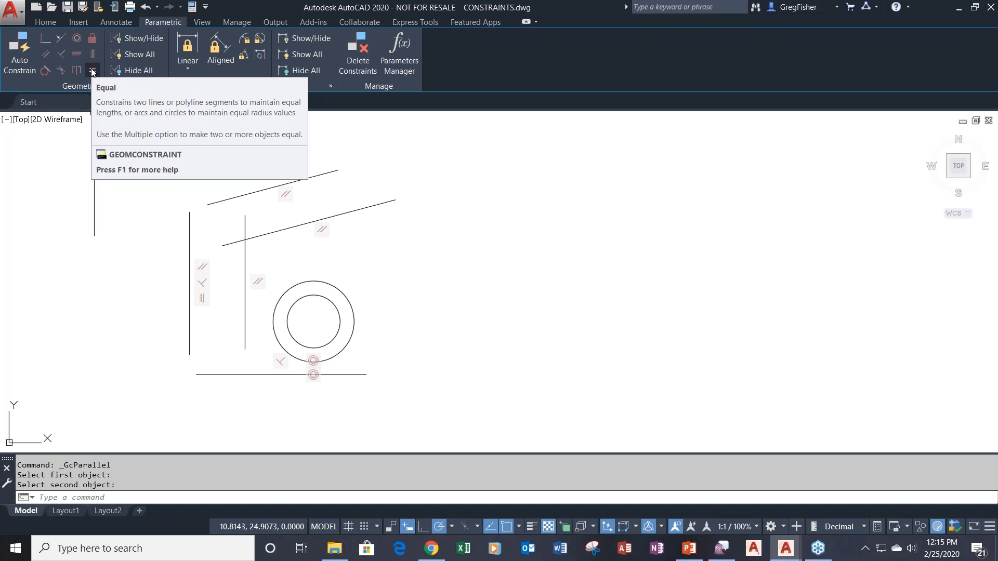
Apply an Equal constraint so the upper sloped line matches the length of the leftmost vertical line
{"action": "left_click", "coordinate": [92, 71]}
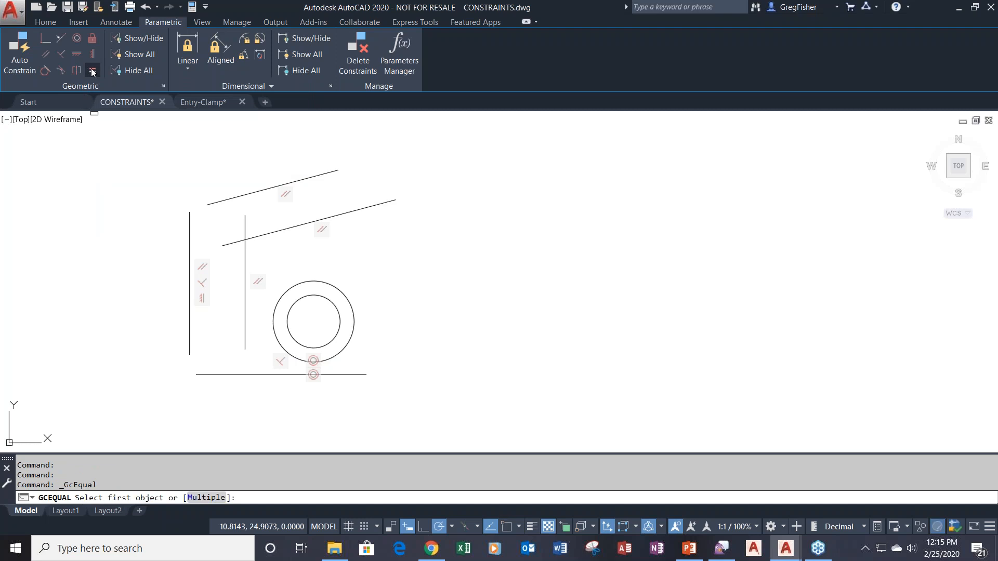
{"action": "left_click", "coordinate": [188, 237]}
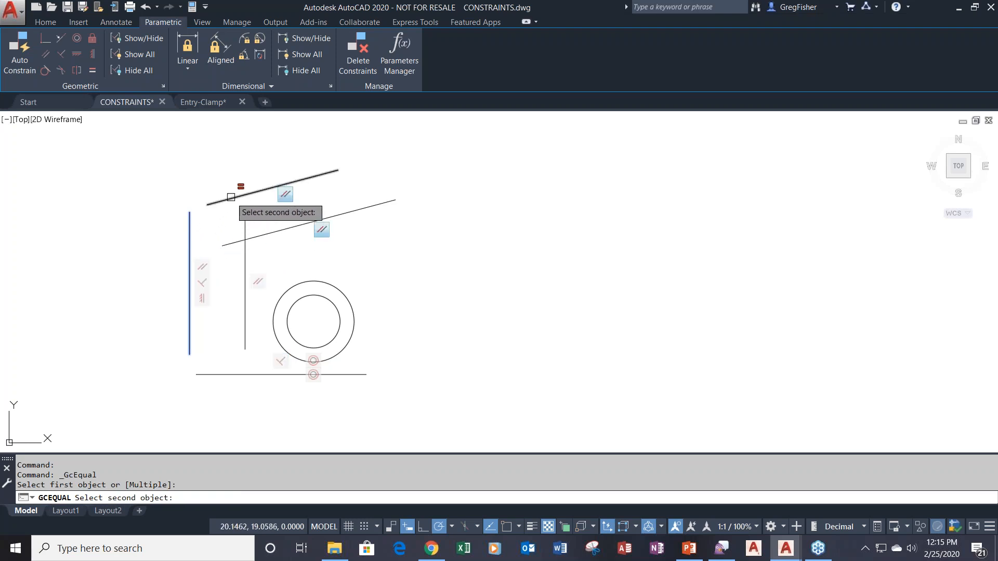
{"action": "left_click", "coordinate": [230, 197]}
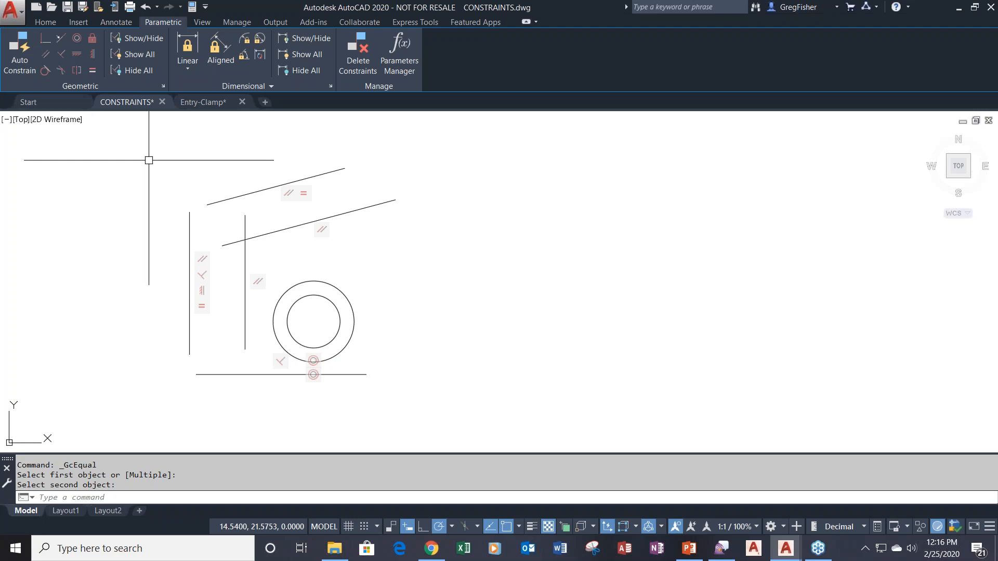
Check the Infer Constraints entry in the status bar customization list
{"action": "middle_click_drag", "start_coordinate": [526, 340], "coordinate": [379, 339]}
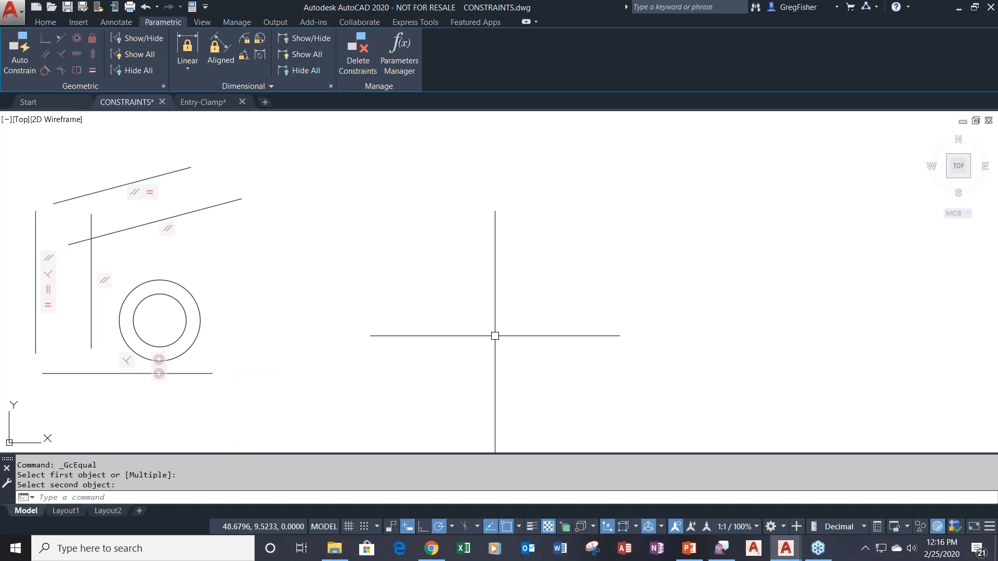
{"action": "left_click", "coordinate": [989, 528]}
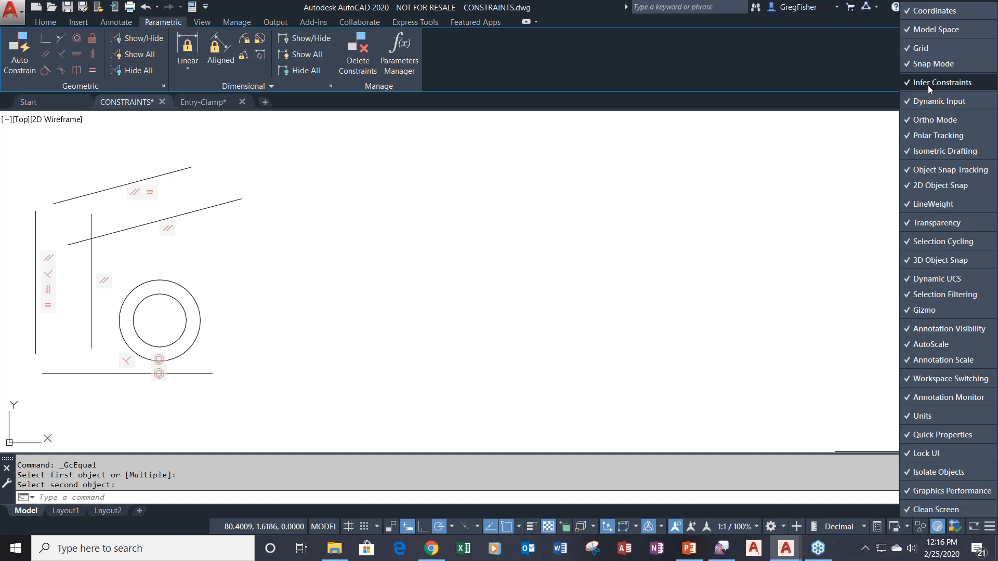
{"action": "left_click", "coordinate": [424, 340]}
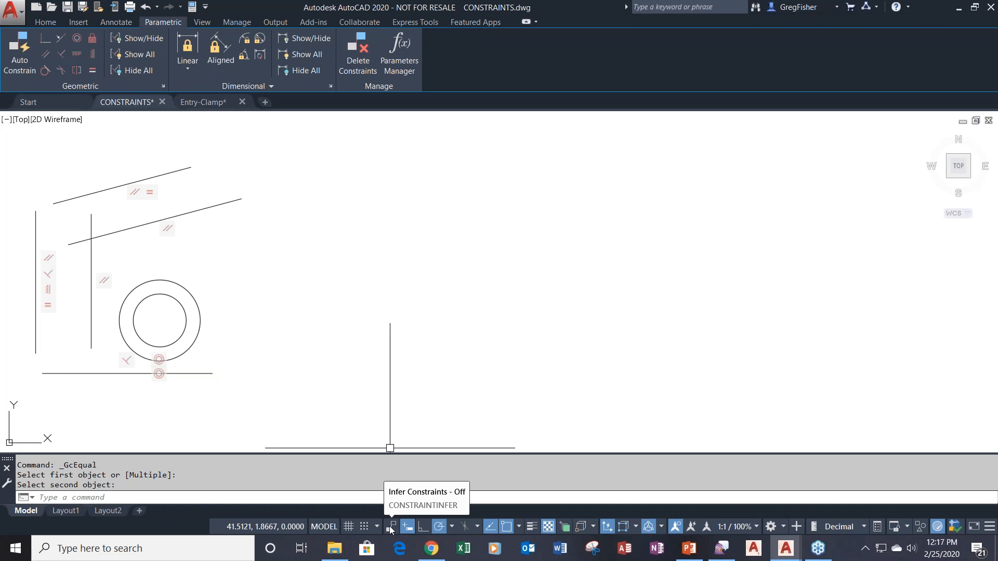
Draw a rectangle in the empty area to the right of the constrained lines and circles
{"action": "left_click", "coordinate": [51, 21]}
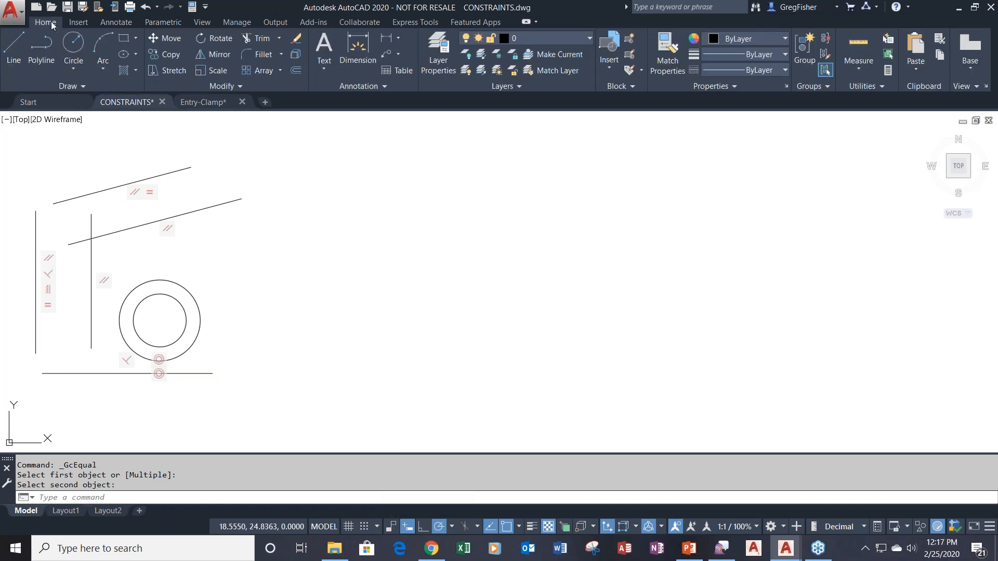
{"action": "left_click", "coordinate": [124, 39]}
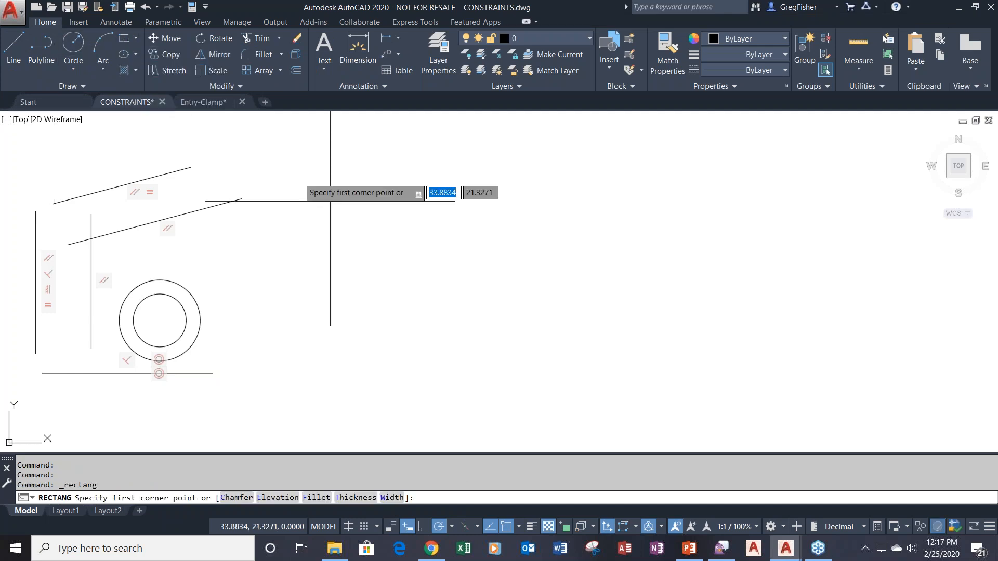
{"action": "left_click", "coordinate": [378, 359]}
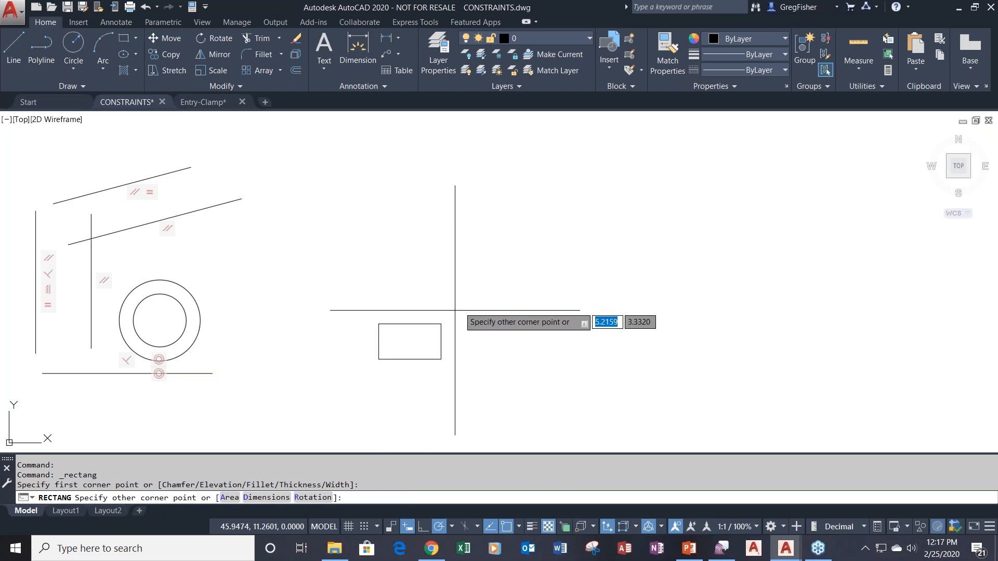
{"action": "left_click", "coordinate": [495, 280]}
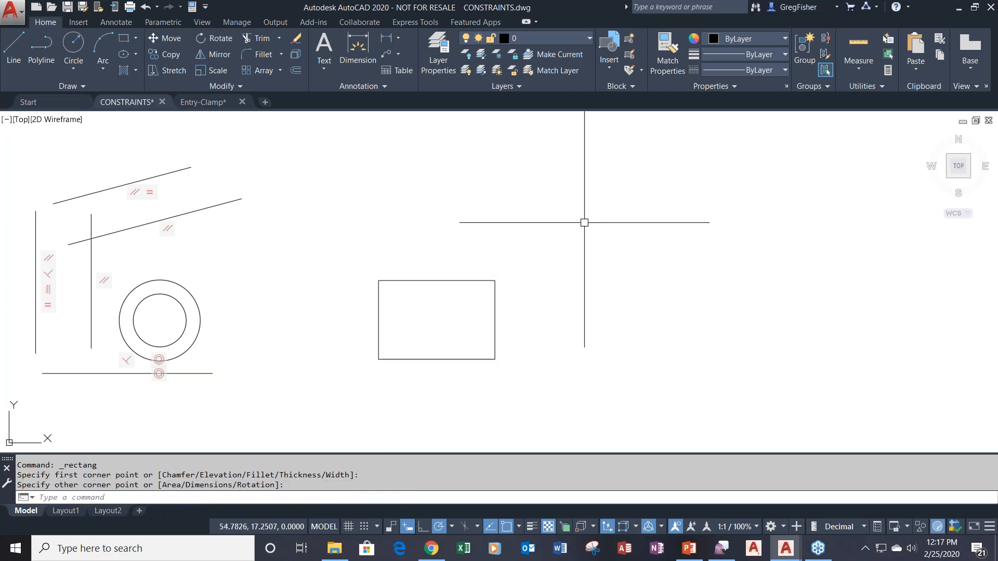
Begin a polyline right of the rectangle with a horizontal segment, an upward vertical segment about 5 units long and a semicircular arc
{"action": "left_click", "coordinate": [44, 54]}
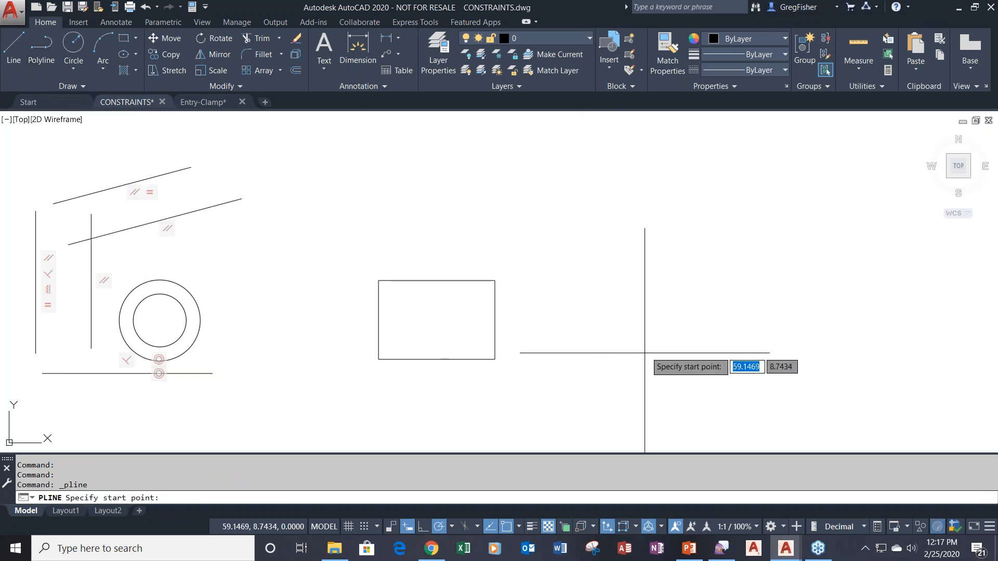
{"action": "left_click", "coordinate": [611, 350]}
{"action": "left_click", "coordinate": [676, 350]}
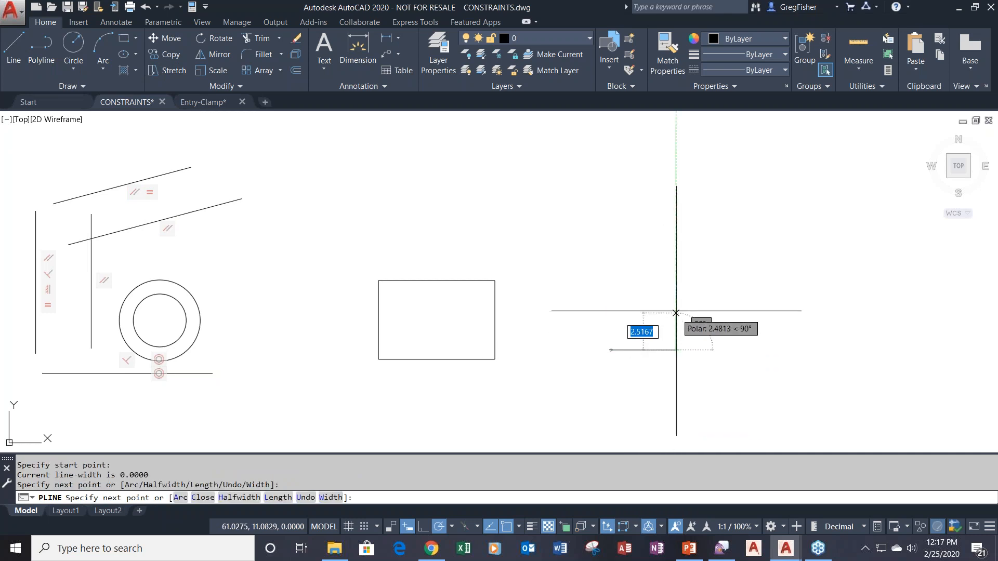
{"action": "left_click", "coordinate": [676, 276]}
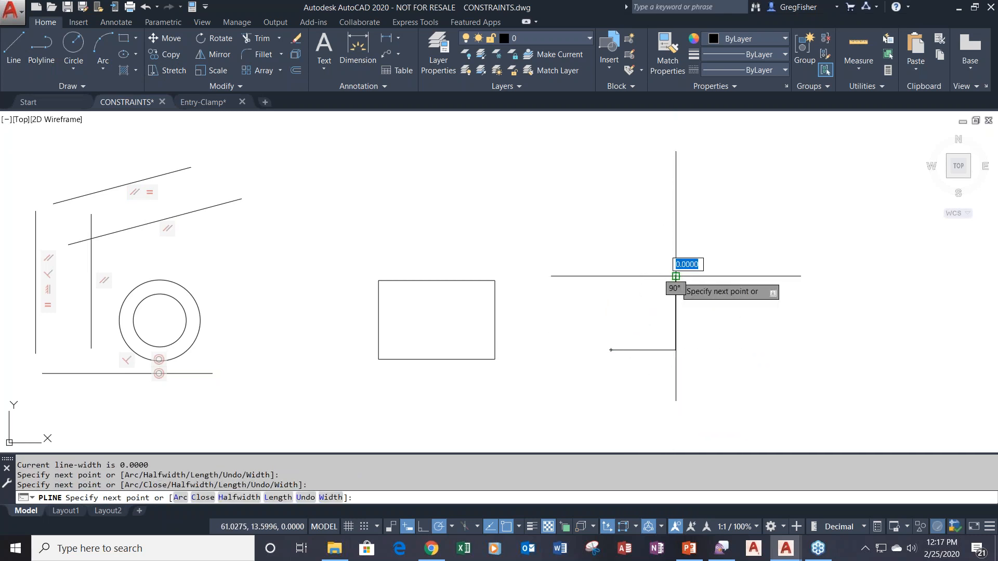
{"action": "right_click", "coordinate": [713, 254]}
{"action": "left_click", "coordinate": [741, 302]}
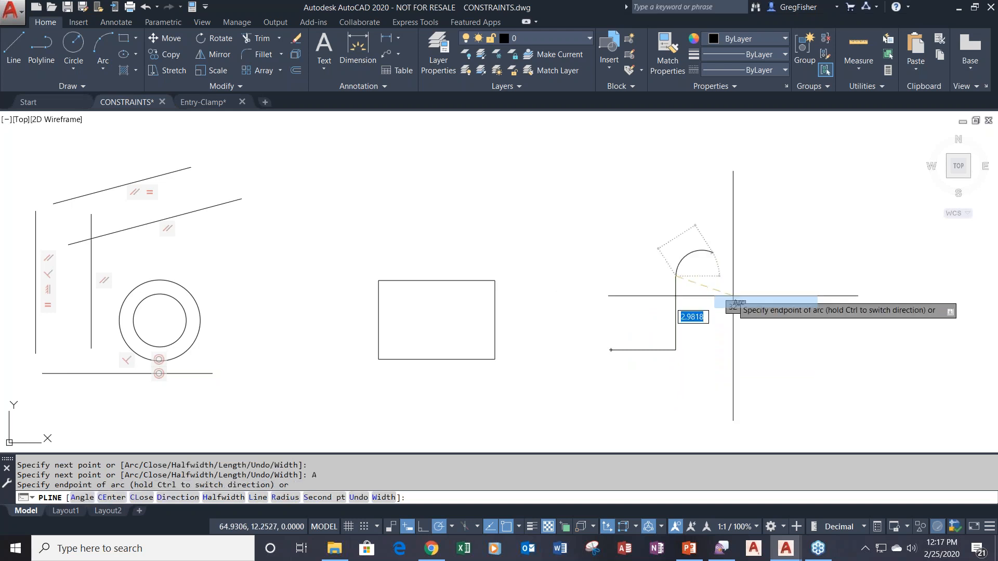
{"action": "left_click", "coordinate": [712, 276]}
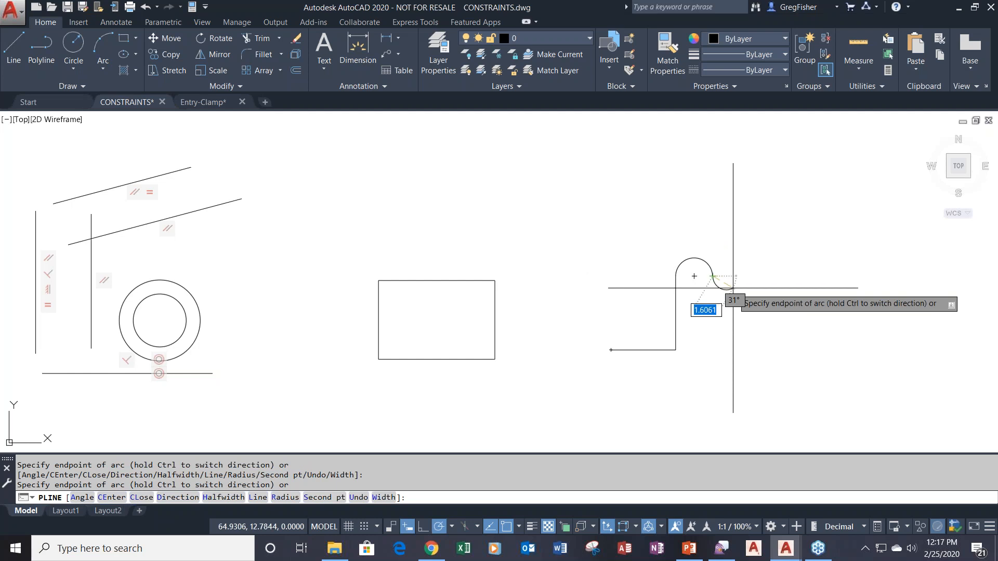
Continue the polyline from the arc with straight segments going right, up and about 10.7 units left, and close the outline
{"action": "right_click", "coordinate": [733, 289]}
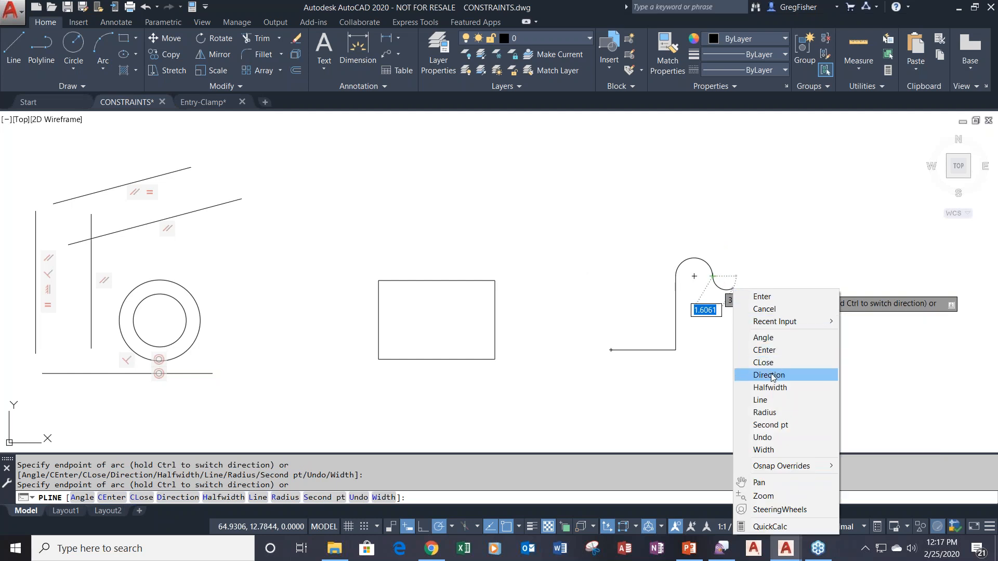
{"action": "left_click", "coordinate": [771, 400]}
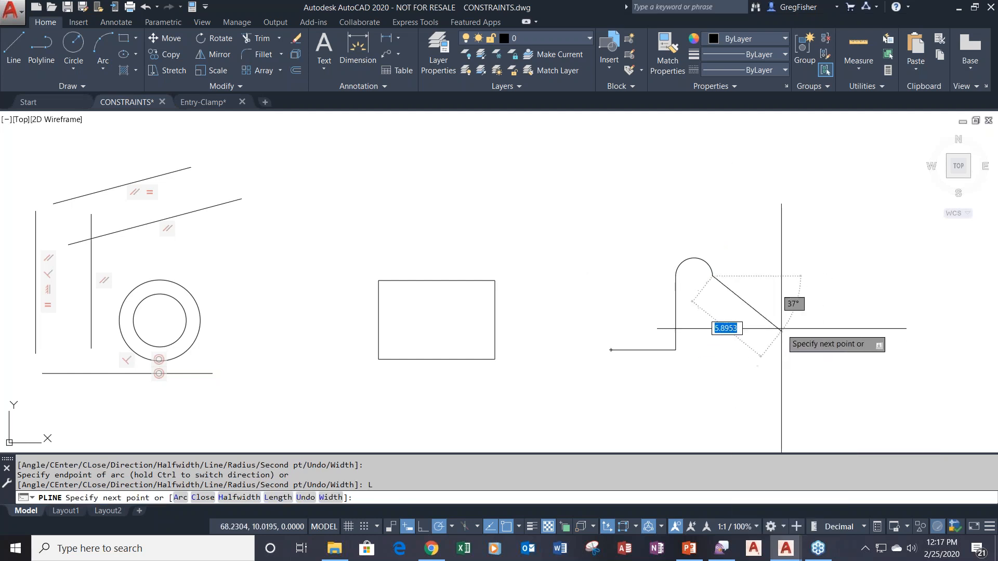
{"action": "left_click", "coordinate": [768, 276]}
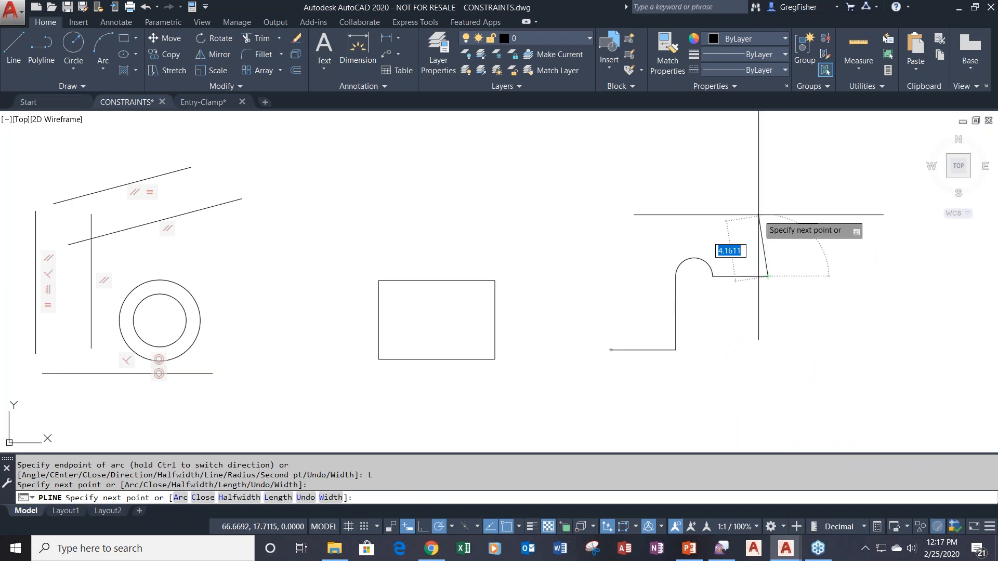
{"action": "left_click", "coordinate": [768, 194]}
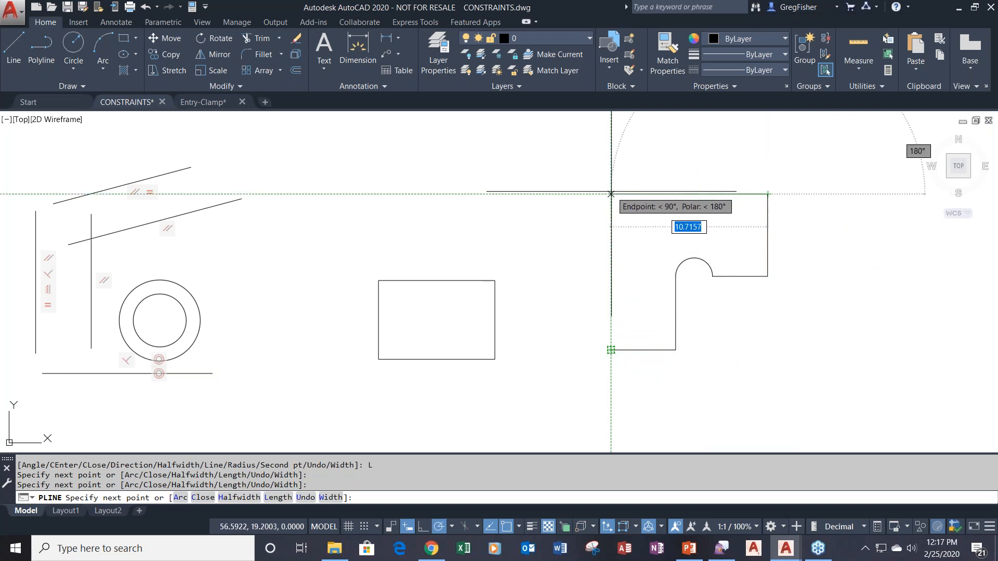
{"action": "left_click", "coordinate": [610, 194]}
{"action": "right_click", "coordinate": [583, 229]}
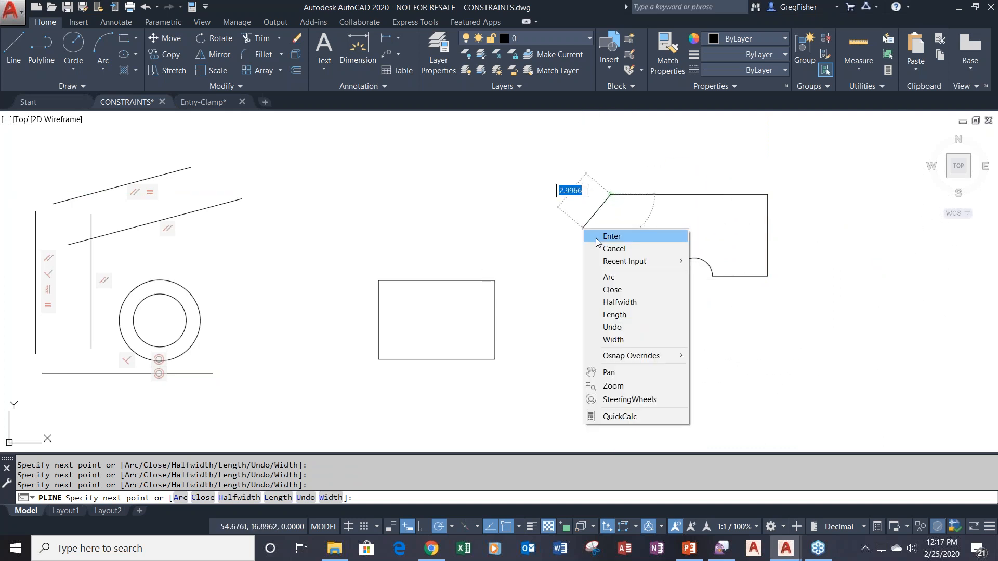
{"action": "left_click", "coordinate": [611, 290]}
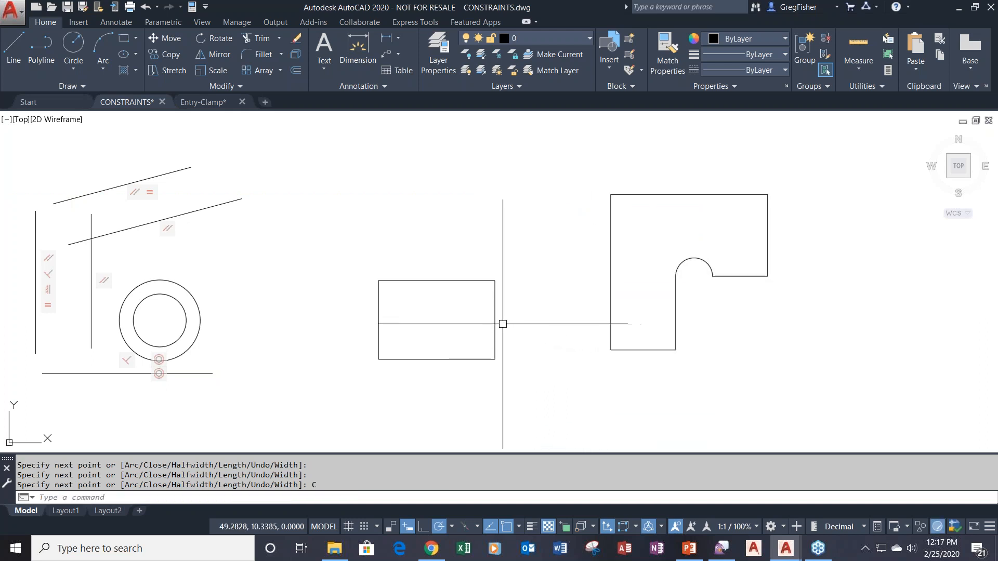
Draw an open chain of five lines right of the polyline: up, about 4.5 units right, sloping down-right, straight down and sloping down-left
{"action": "mouse_move", "coordinate": [547, 359]}
{"action": "middle_mouse_down"}
{"action": "mouse_move", "coordinate": [334, 350]}
{"action": "mouse_move", "coordinate": [315, 360]}
{"action": "middle_mouse_up"}
{"action": "left_click", "coordinate": [13, 50]}
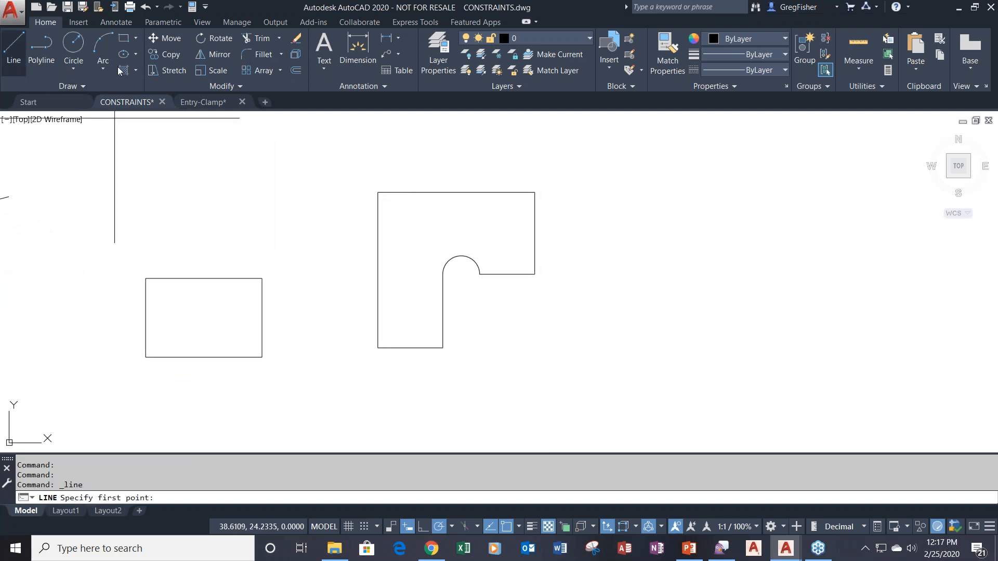
{"action": "left_click", "coordinate": [601, 333]}
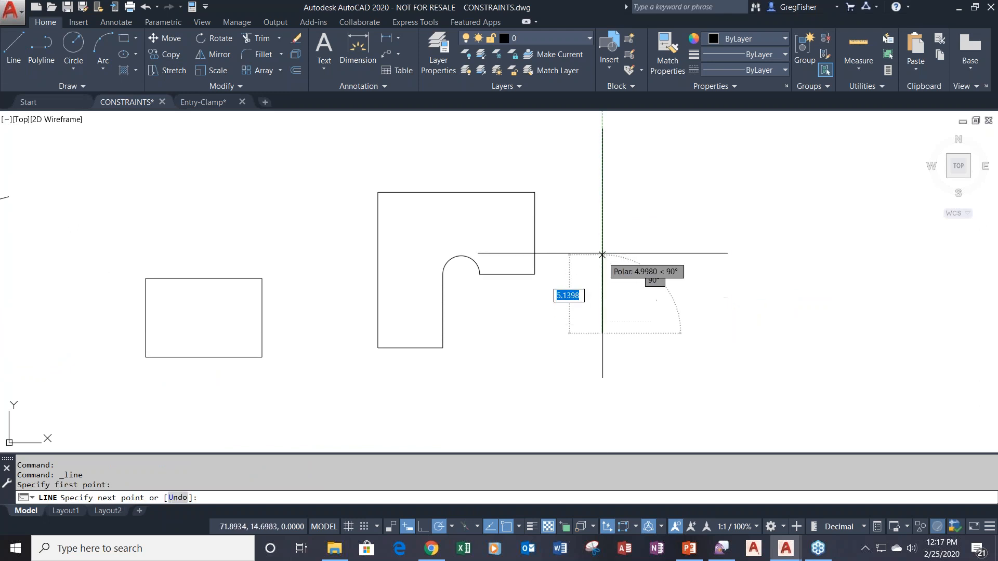
{"action": "left_click", "coordinate": [601, 230]}
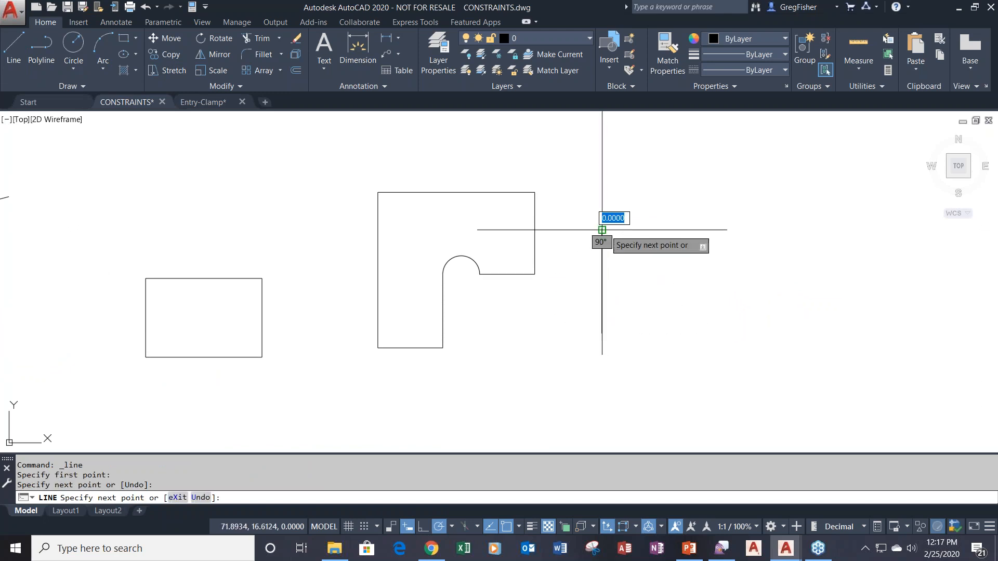
{"action": "left_click", "coordinate": [668, 229]}
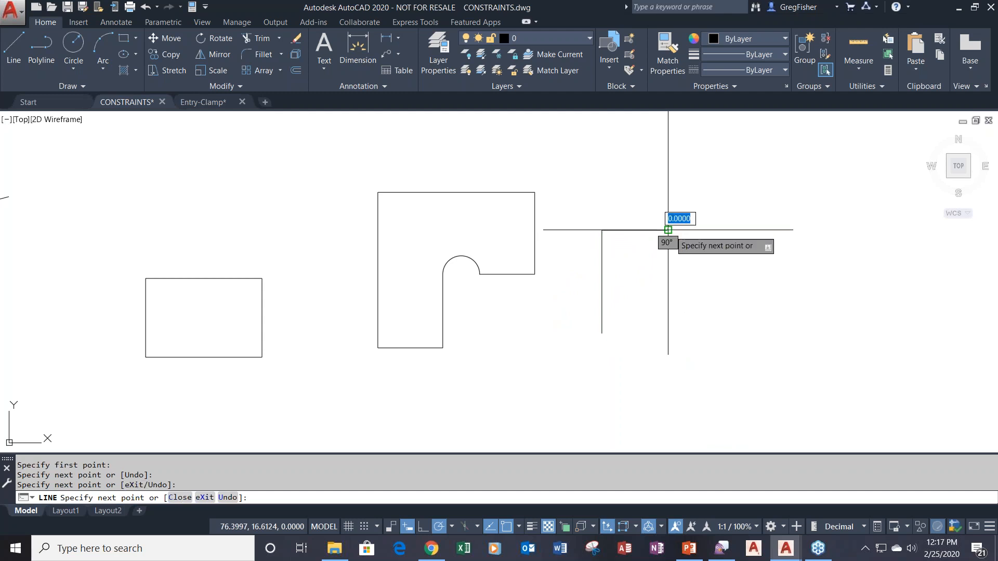
{"action": "left_click", "coordinate": [694, 274]}
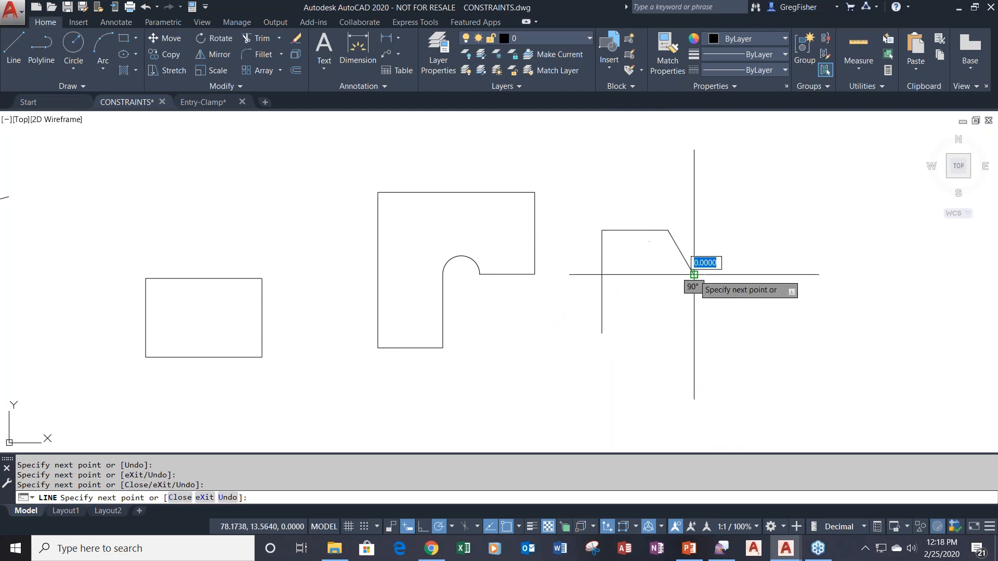
{"action": "left_click", "coordinate": [693, 327]}
{"action": "left_click", "coordinate": [667, 383]}
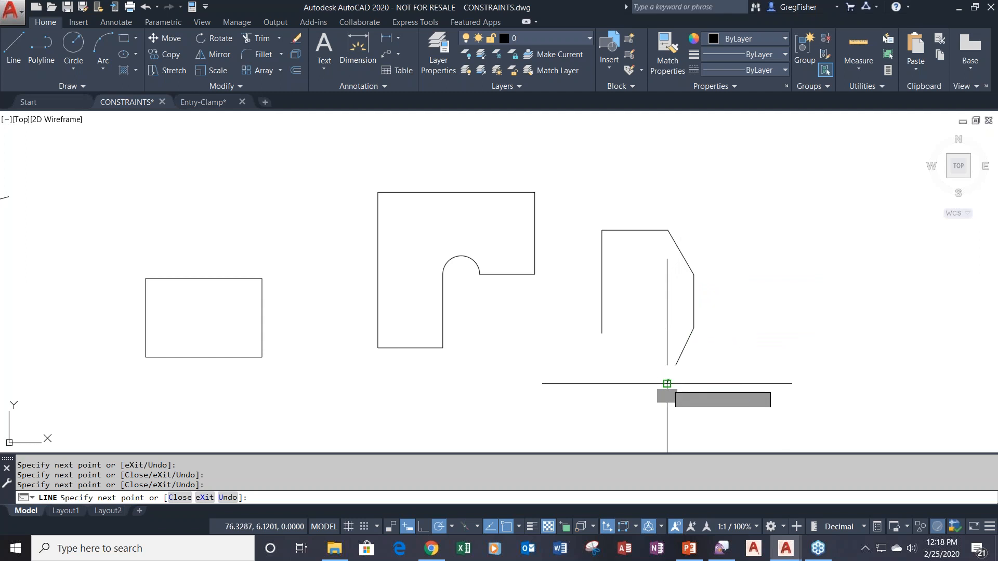
{"action": "key", "text": "Return"}
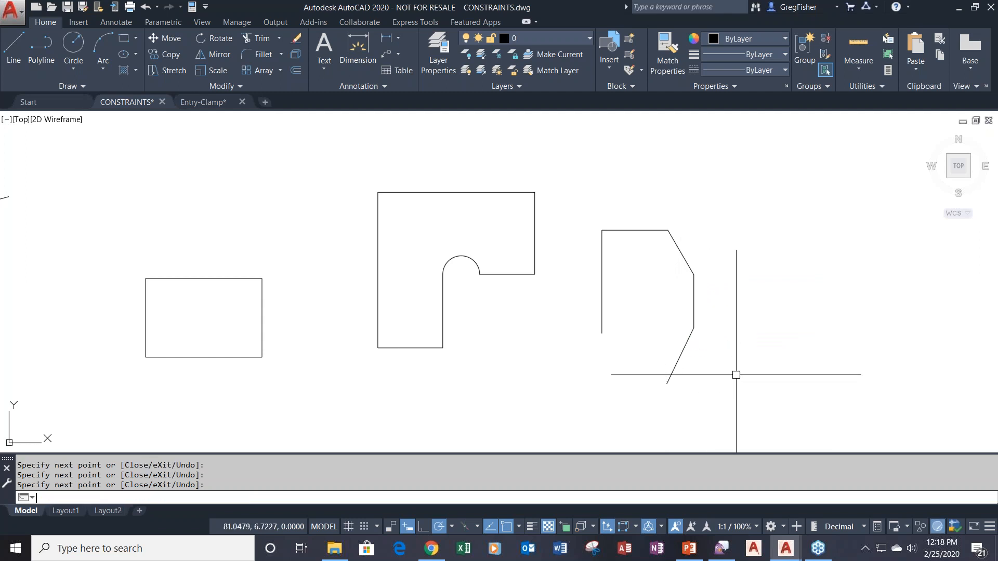
{"action": "key", "text": "Return"}
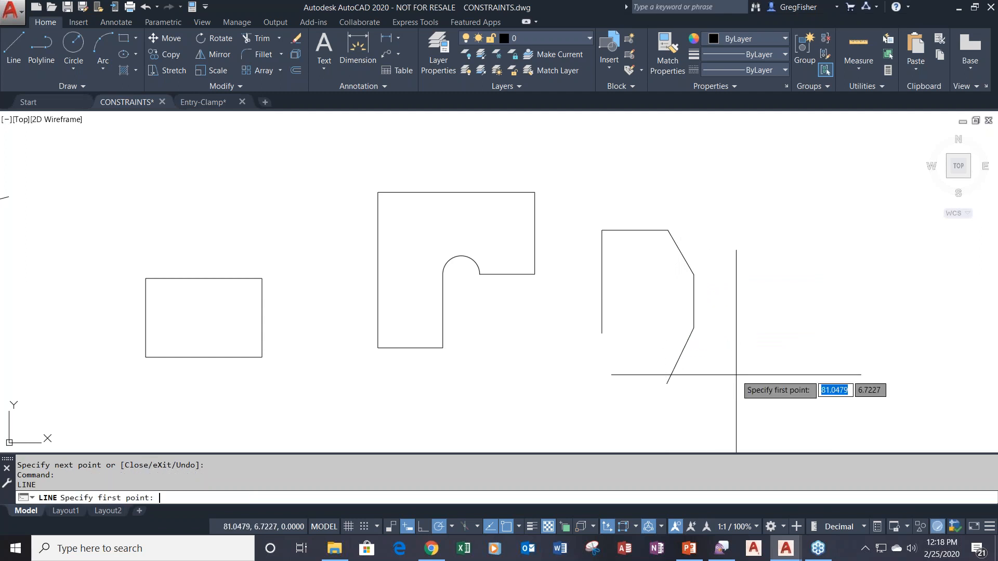
{"action": "key", "text": "Escape"}
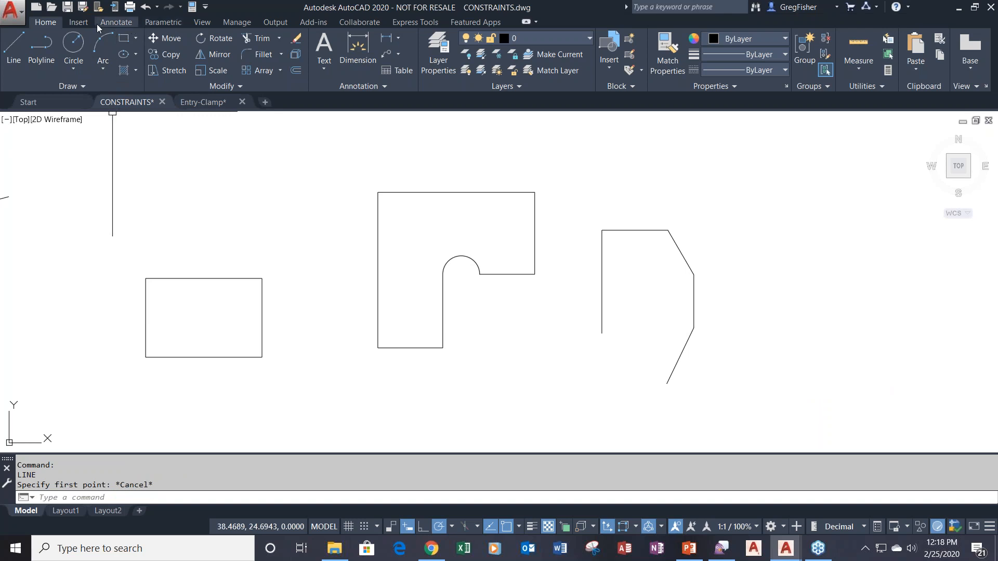
Apply Auto Constrain to the rectangle, the closed polyline and the line chain together
{"action": "left_click", "coordinate": [154, 20]}
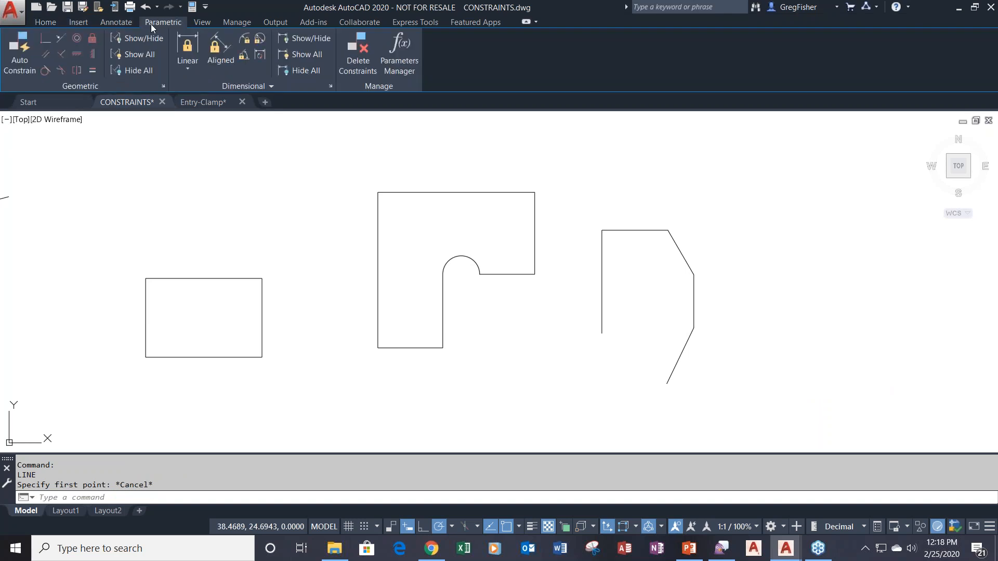
{"action": "left_click", "coordinate": [22, 49]}
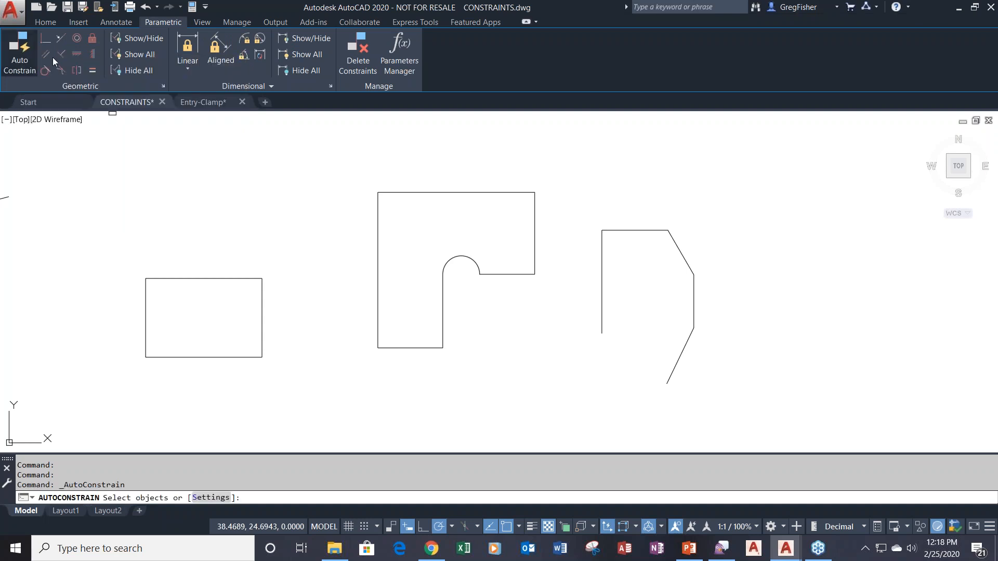
{"action": "left_click", "coordinate": [784, 150]}
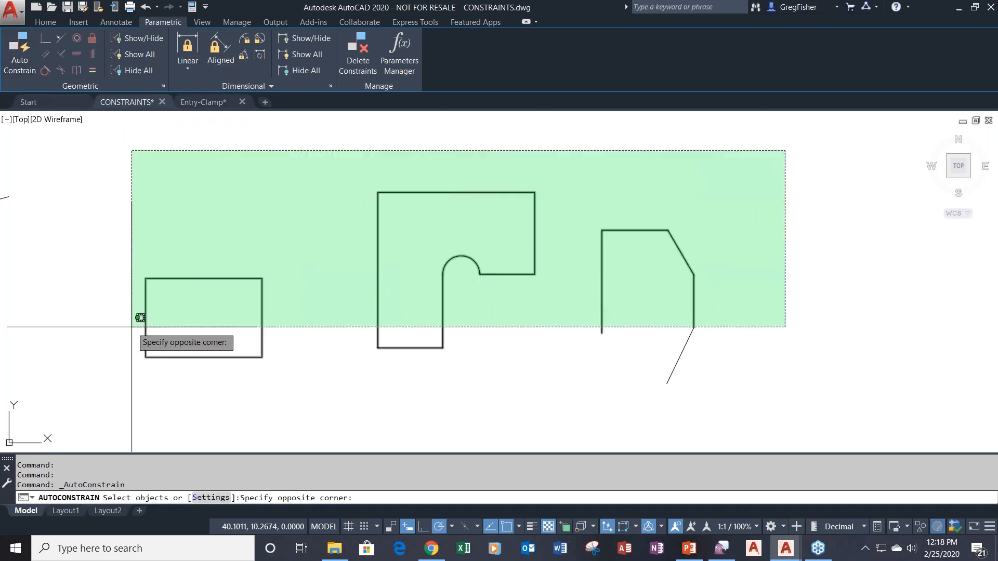
{"action": "left_click", "coordinate": [101, 398]}
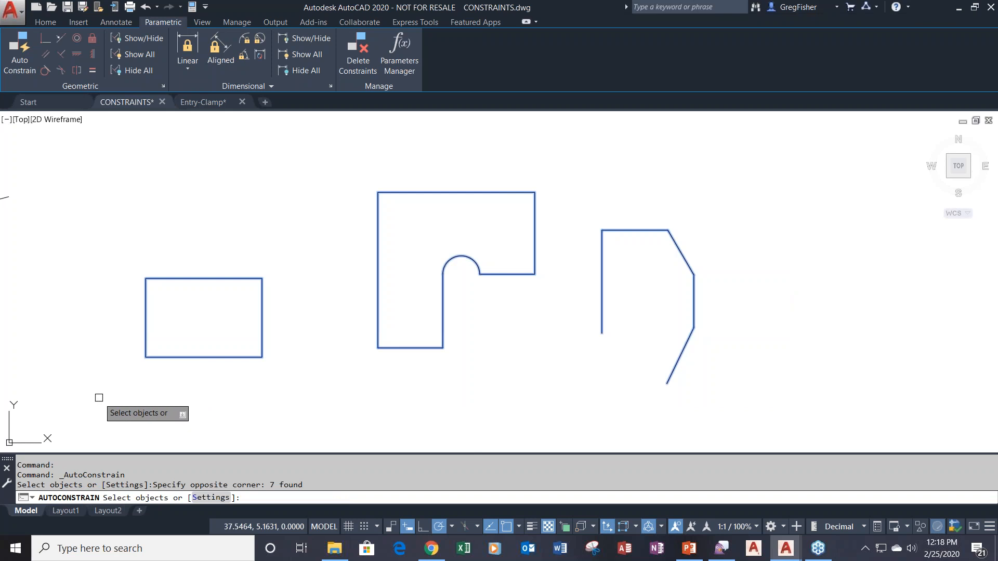
{"action": "key", "text": "Return"}
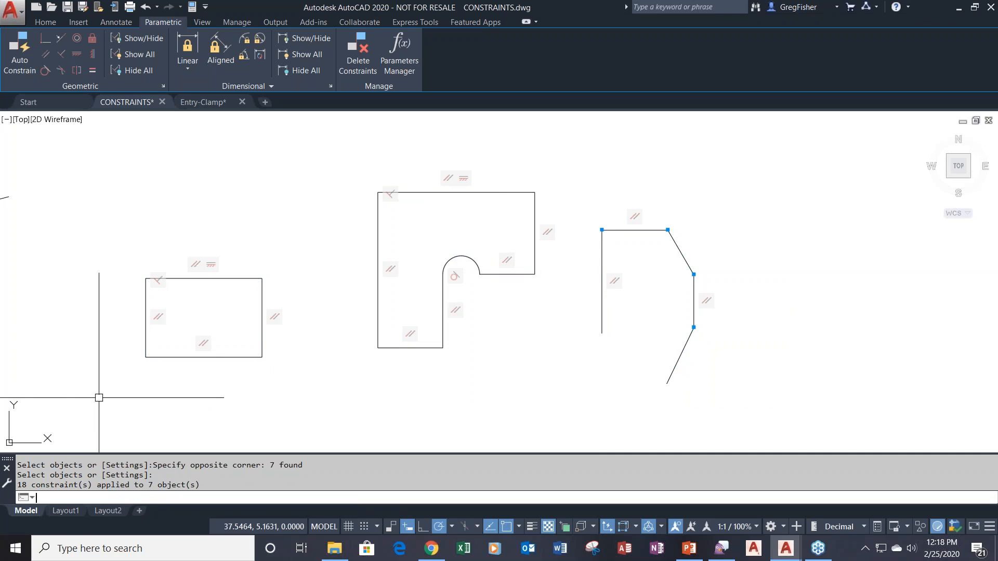
Undo the automatic constraints and the drawing of the line chain, the closed polyline and the rectangle
{"action": "type", "text": "u"}
{"action": "key", "text": "Return"}
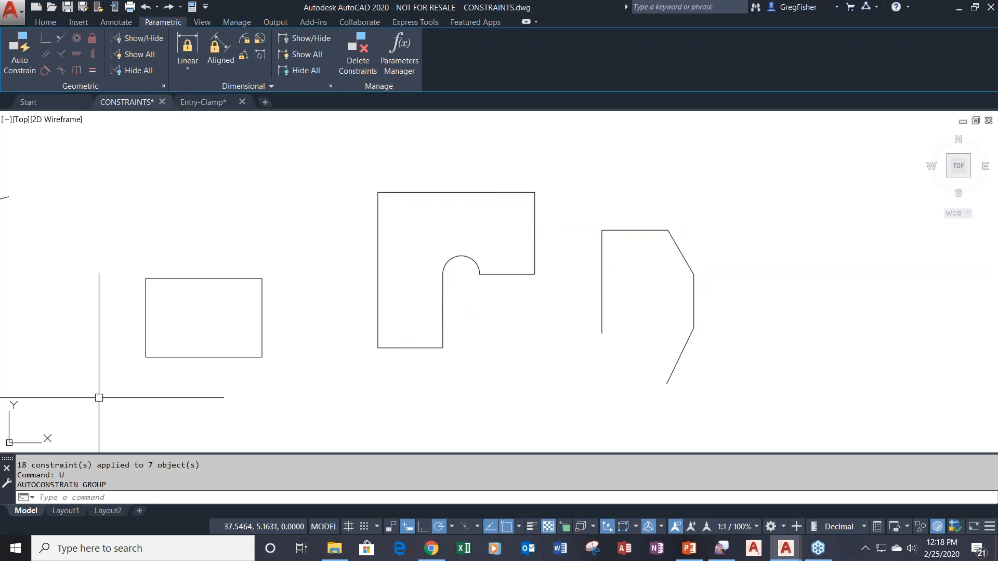
{"action": "type", "text": "u"}
{"action": "key", "text": "Return"}
{"action": "type", "text": "u"}
{"action": "key", "text": "Return"}
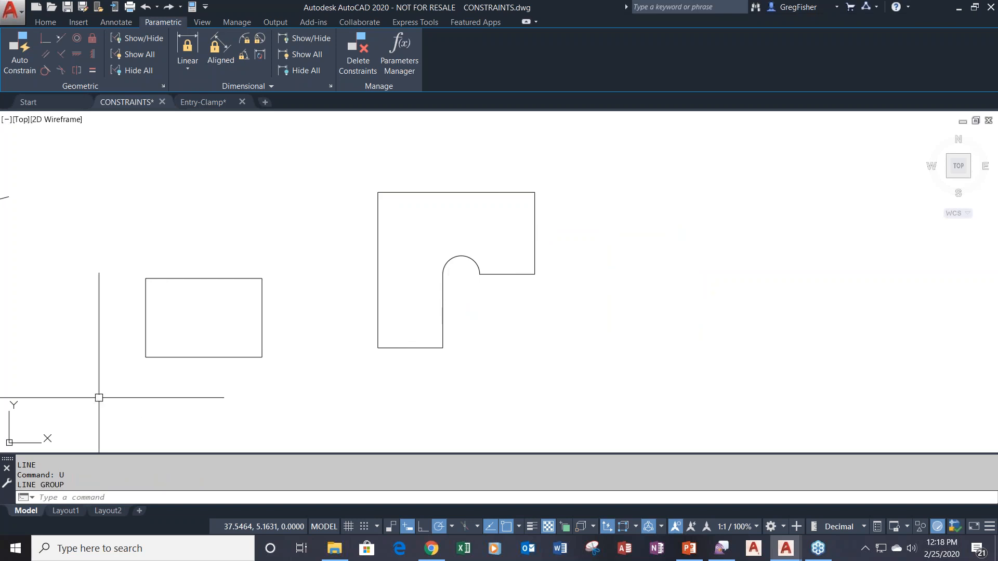
{"action": "type", "text": "u"}
{"action": "key", "text": "Return"}
{"action": "type", "text": "u"}
{"action": "key", "text": "Return"}
{"action": "type", "text": "u"}
{"action": "key", "text": "Return"}
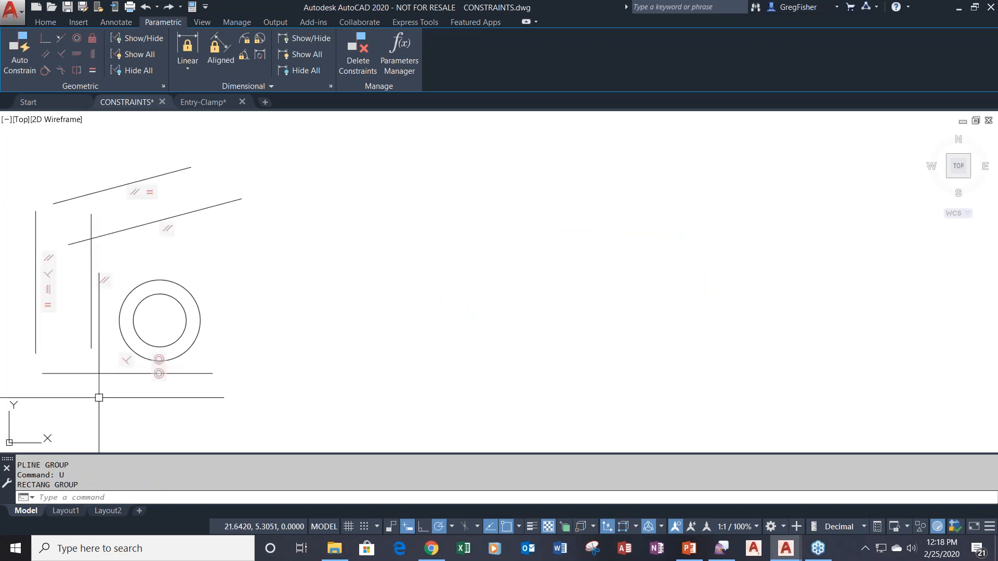
Turn on Infer Constraints and draw a rectangle about 5.2 by 3.7 units in the empty area right of the circles
{"action": "left_click", "coordinate": [390, 528]}
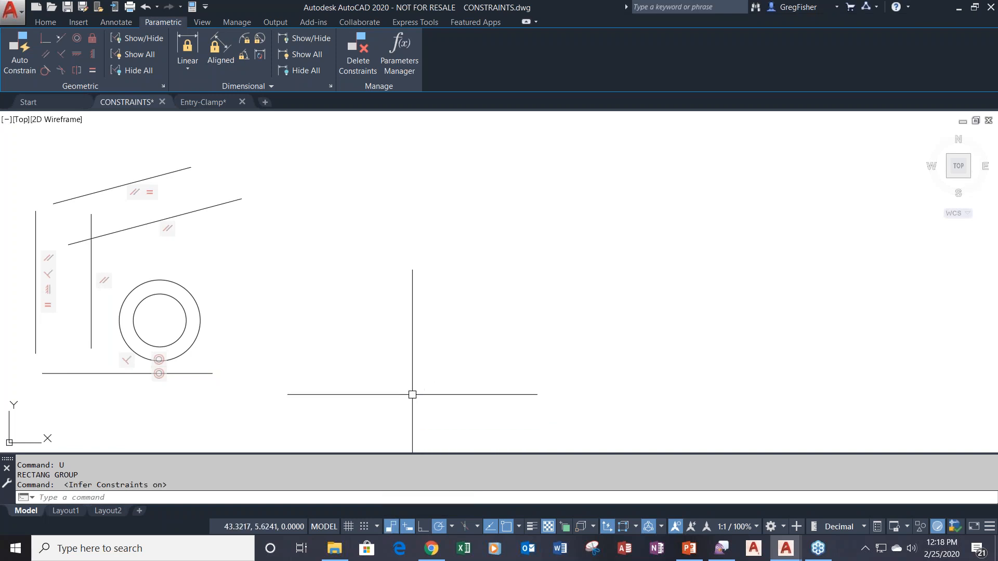
{"action": "left_click", "coordinate": [46, 22]}
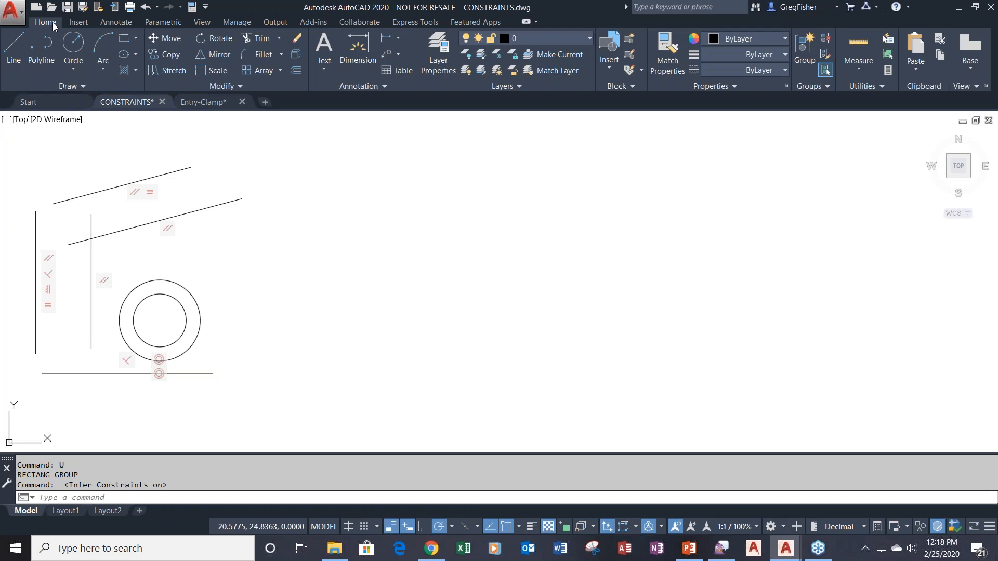
{"action": "left_click", "coordinate": [124, 39]}
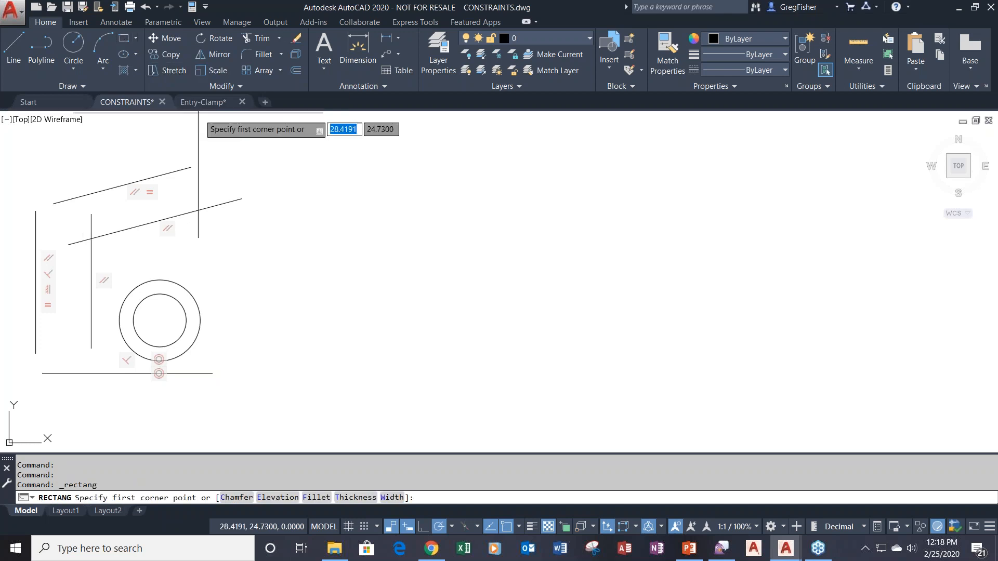
{"action": "left_click", "coordinate": [354, 347]}
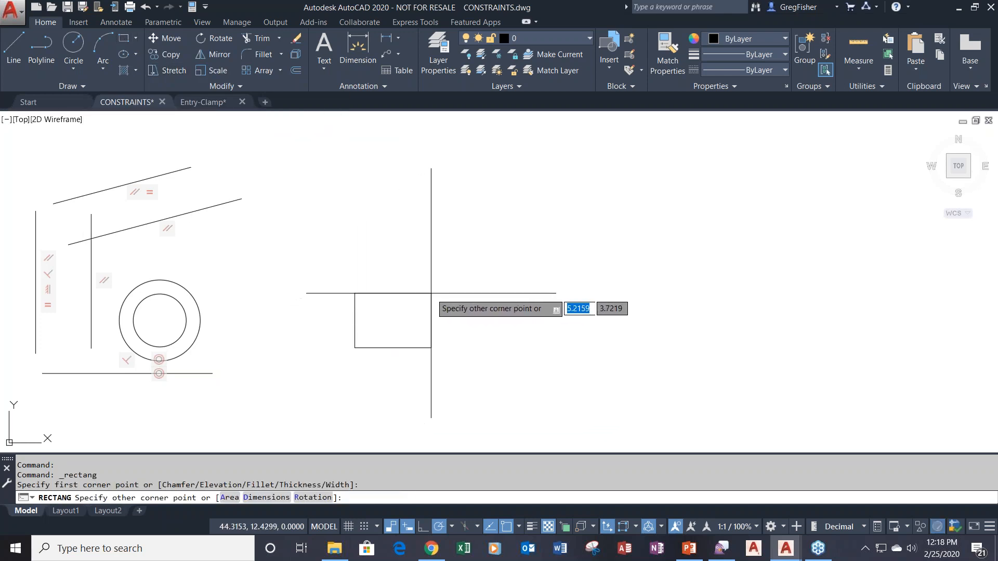
{"action": "left_click", "coordinate": [431, 293]}
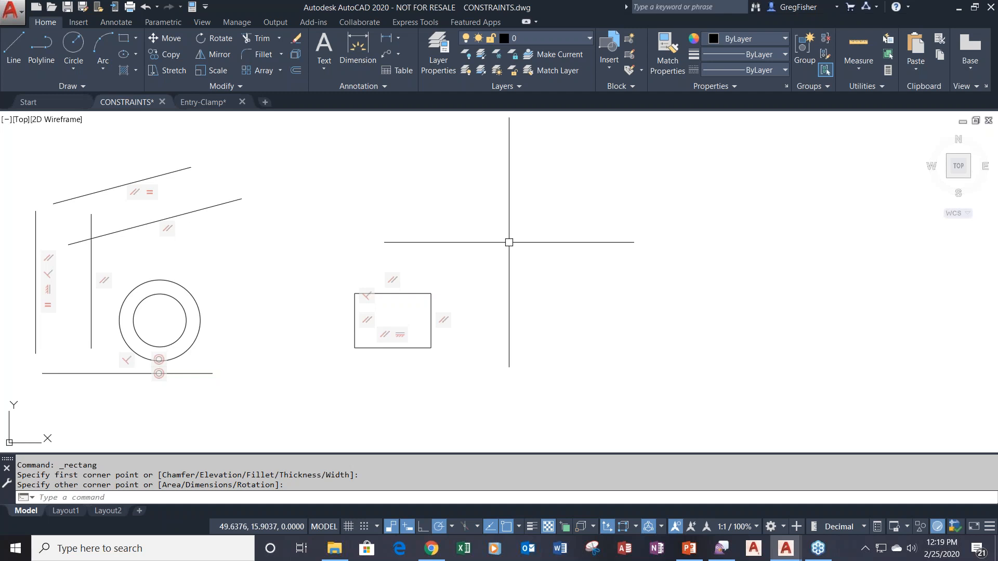
Start a polyline right of the rectangle with segments about 4.2 units to the right and about 4.6 units up
{"action": "left_click", "coordinate": [42, 55]}
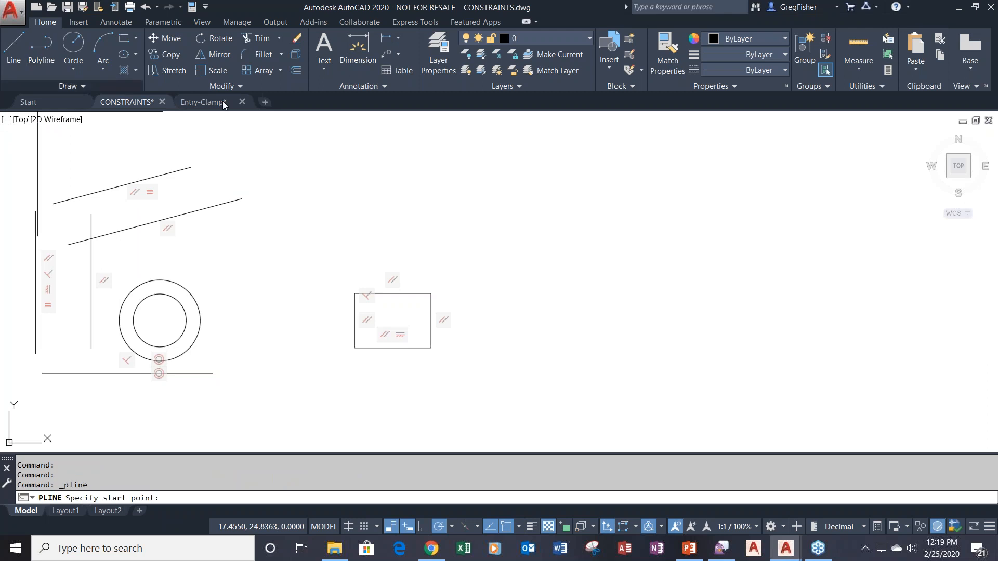
{"action": "left_click", "coordinate": [506, 348]}
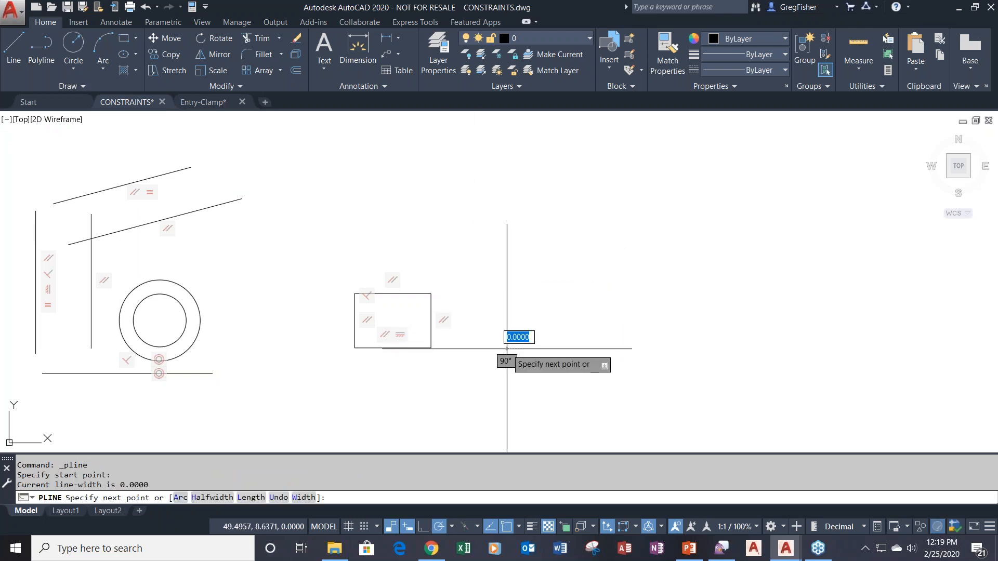
{"action": "left_click", "coordinate": [567, 348]}
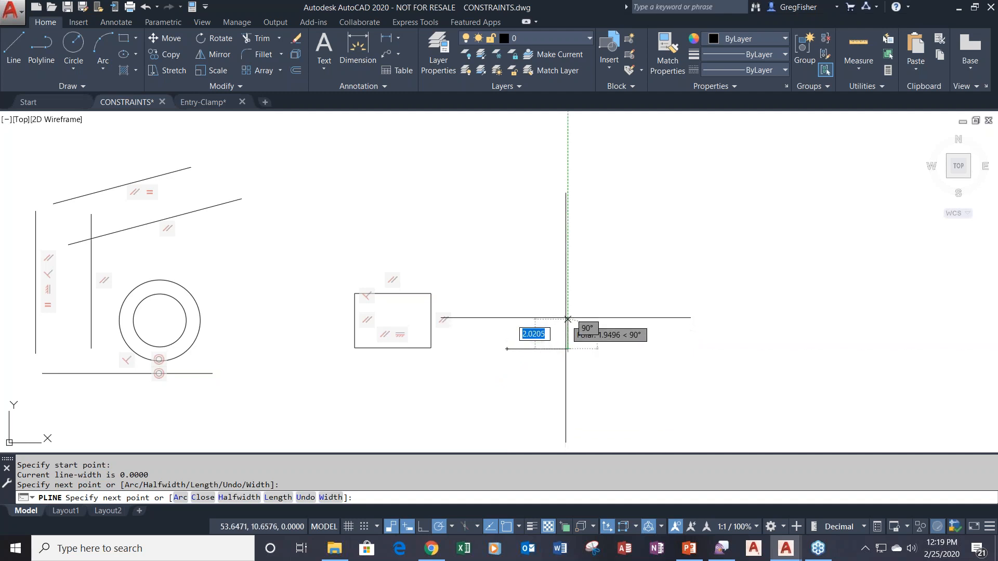
{"action": "left_click", "coordinate": [568, 282]}
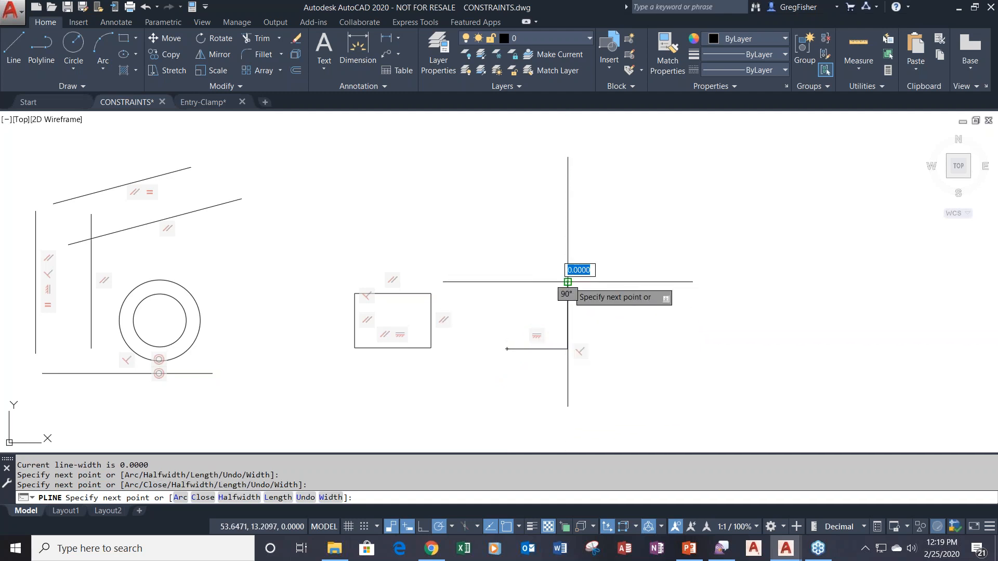
Continue the polyline with two arcs toward the right, the first bulging up about 3.5 units across, the second bulging down about 3.3 units across
{"action": "right_click", "coordinate": [597, 281]}
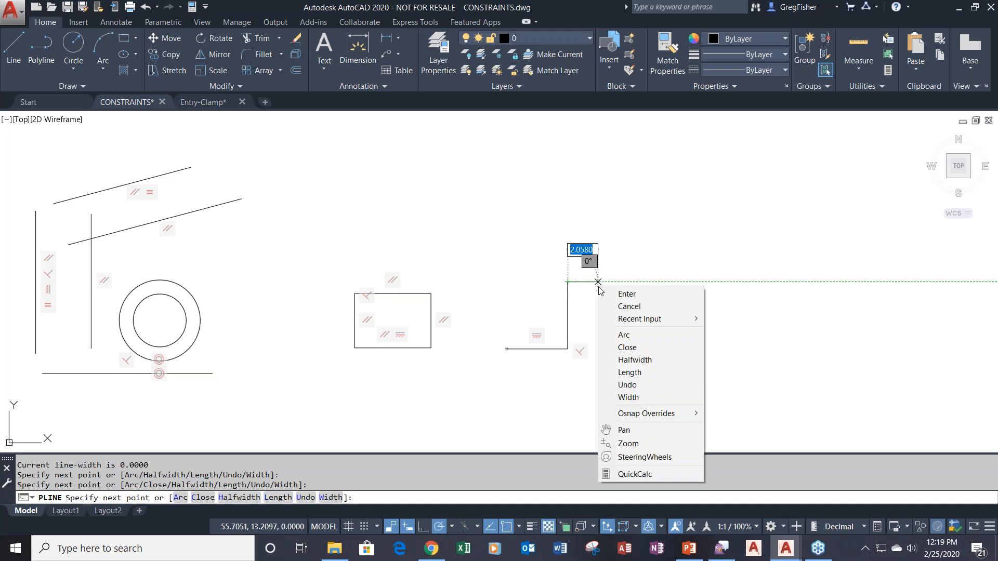
{"action": "left_click", "coordinate": [624, 335]}
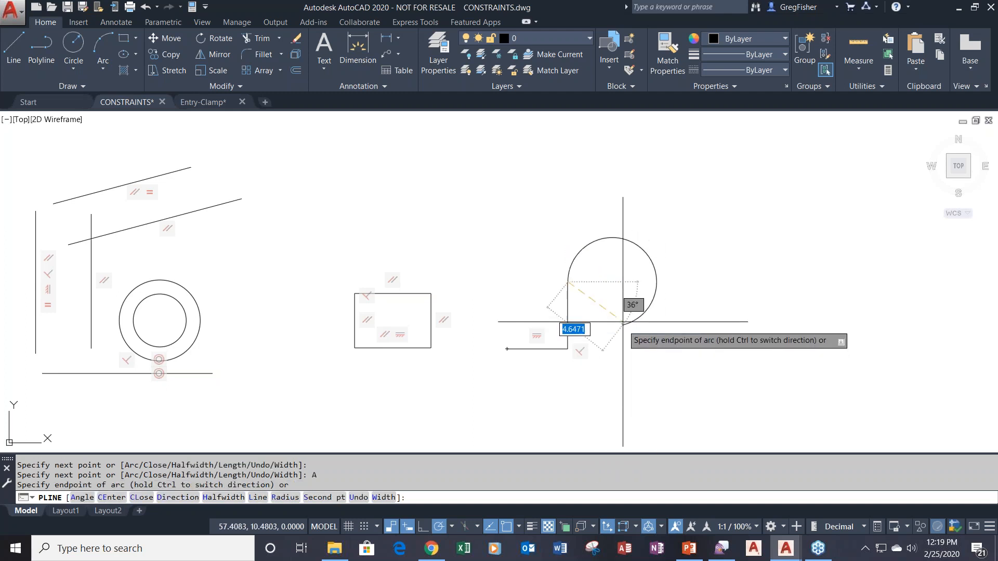
{"action": "left_click", "coordinate": [619, 282]}
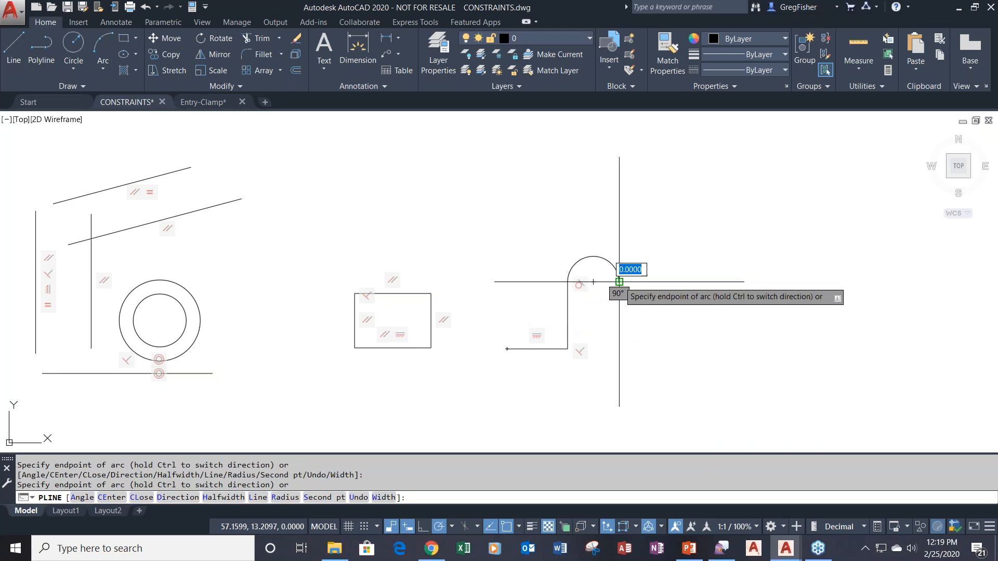
{"action": "left_click", "coordinate": [668, 281]}
Return the polyline to straight segments, about 8 units up and about 11 units left, and close it at its start point
{"action": "right_click", "coordinate": [725, 292]}
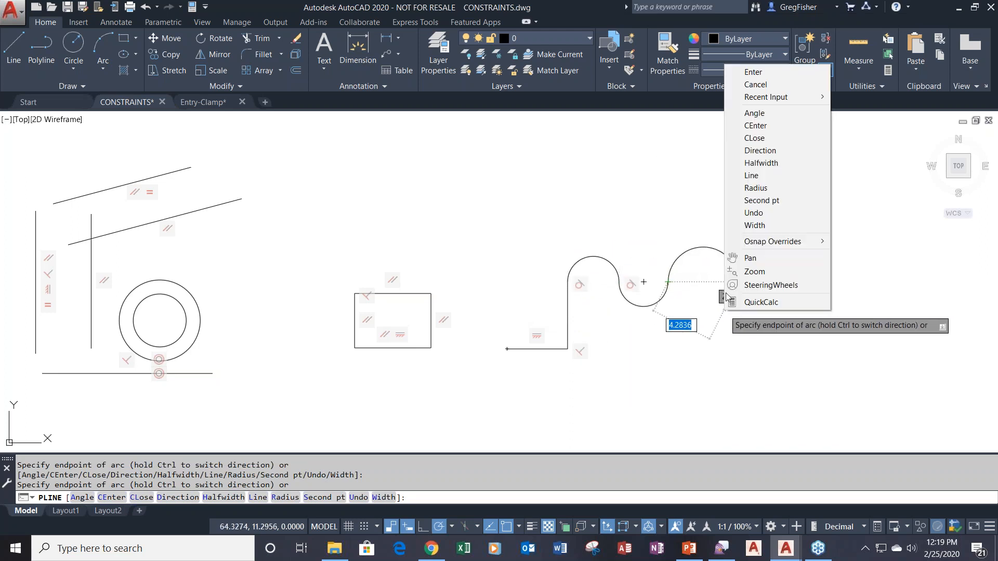
{"action": "left_click", "coordinate": [749, 175]}
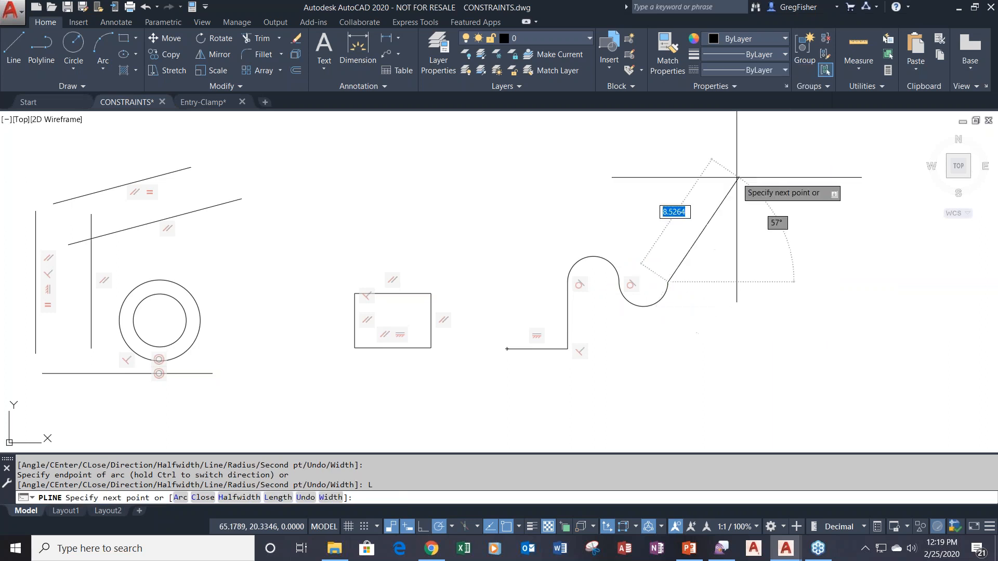
{"action": "left_click", "coordinate": [667, 164]}
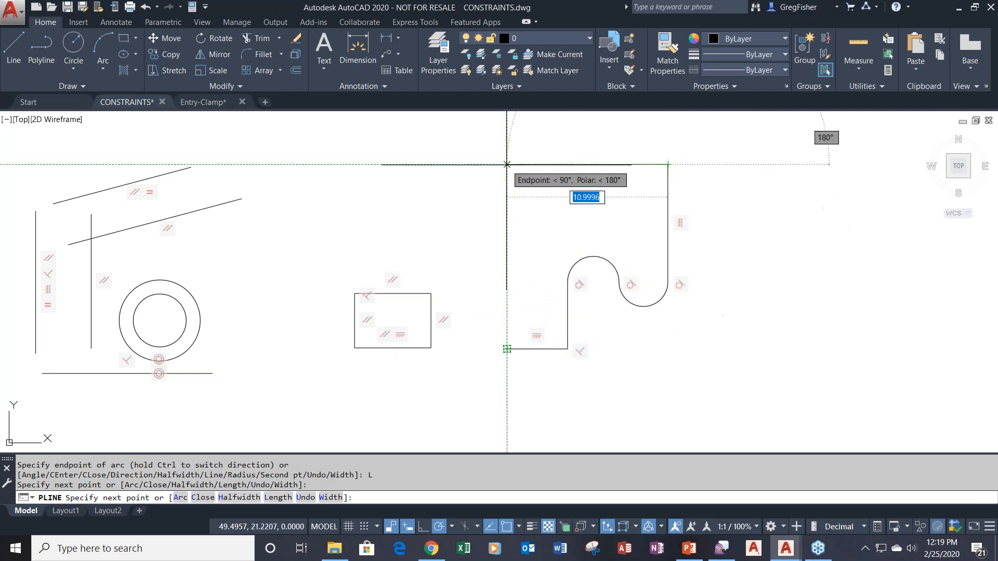
{"action": "left_click", "coordinate": [506, 165]}
{"action": "right_click", "coordinate": [485, 195]}
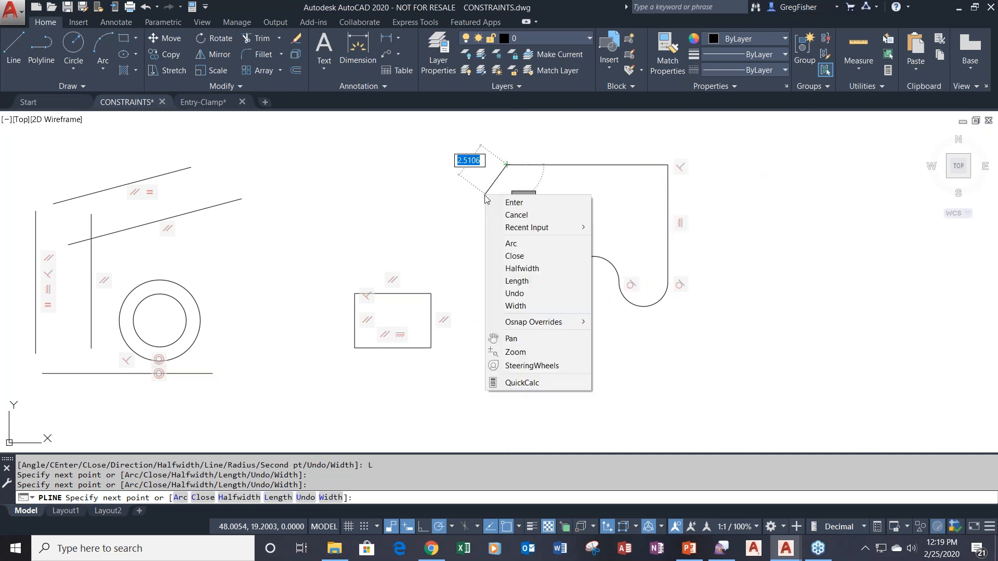
{"action": "left_click", "coordinate": [532, 257]}
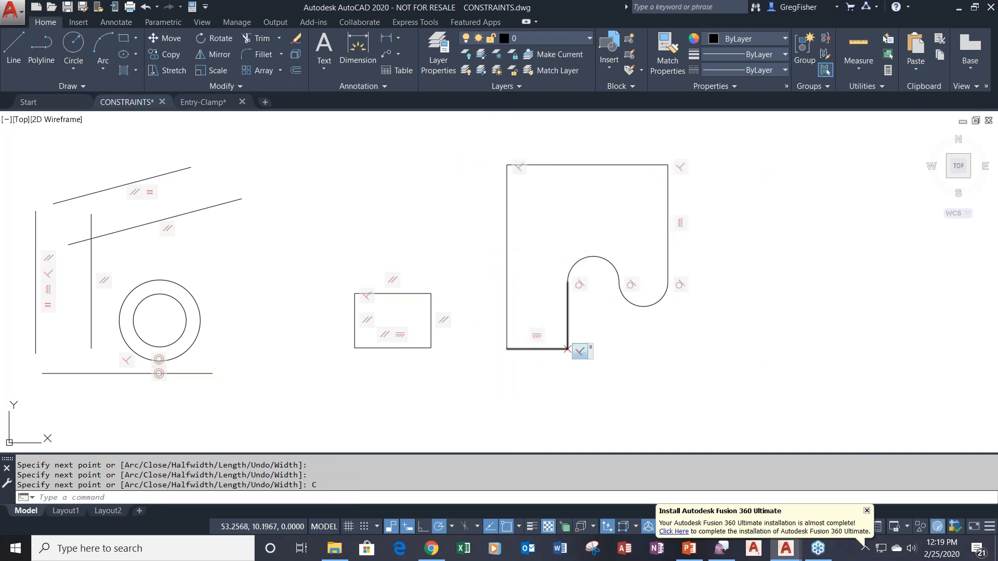
Start a chain of lines right of the polyline: about 6 units up, about 5 units right and about 4.8 units up
{"action": "middle_click_drag", "start_coordinate": [639, 388], "coordinate": [540, 399]}
{"action": "mouse_move", "coordinate": [321, 389]}
{"action": "middle_mouse_down"}
{"action": "mouse_move", "coordinate": [307, 385]}
{"action": "mouse_move", "coordinate": [329, 389]}
{"action": "middle_mouse_up"}
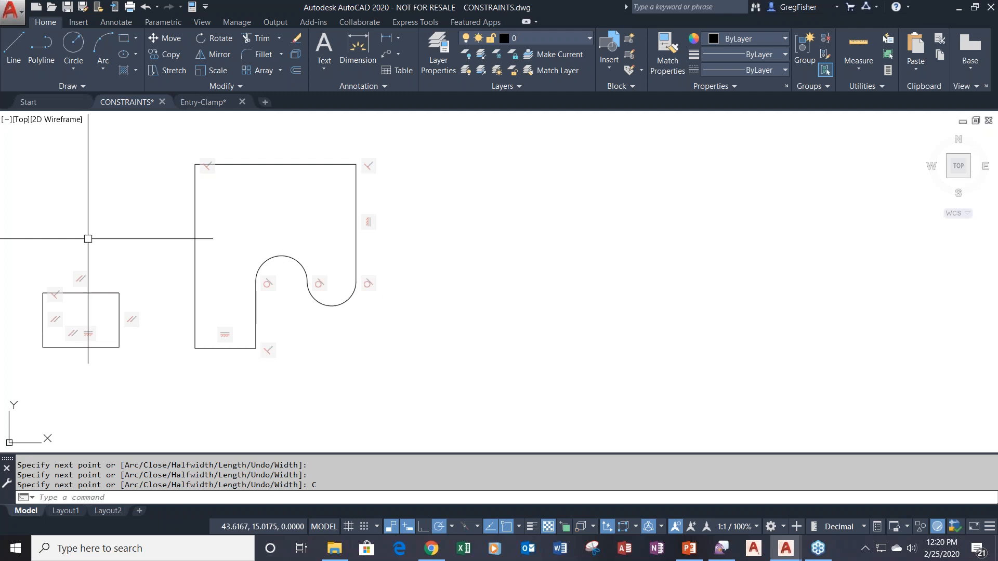
{"action": "left_click", "coordinate": [14, 48]}
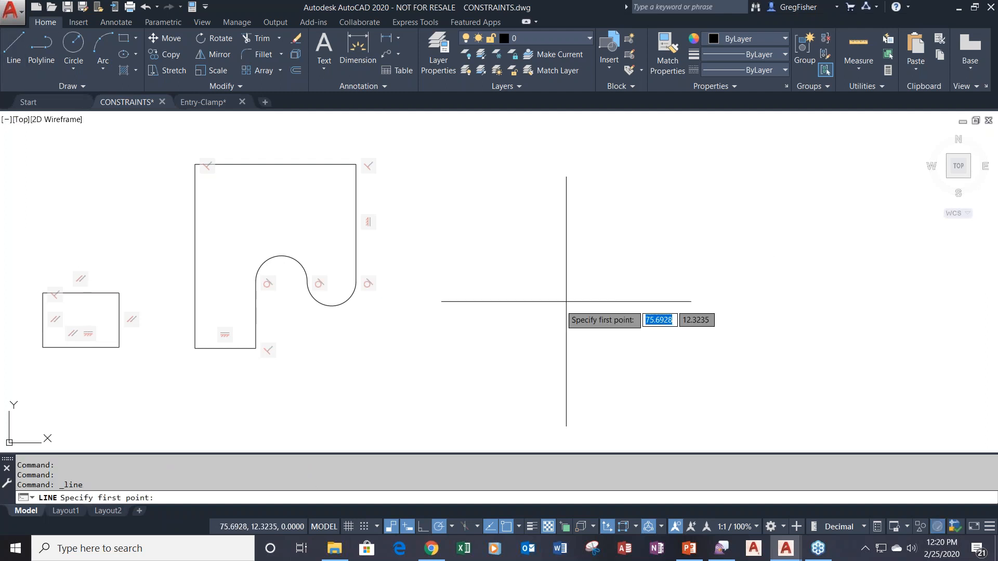
{"action": "left_click", "coordinate": [497, 344]}
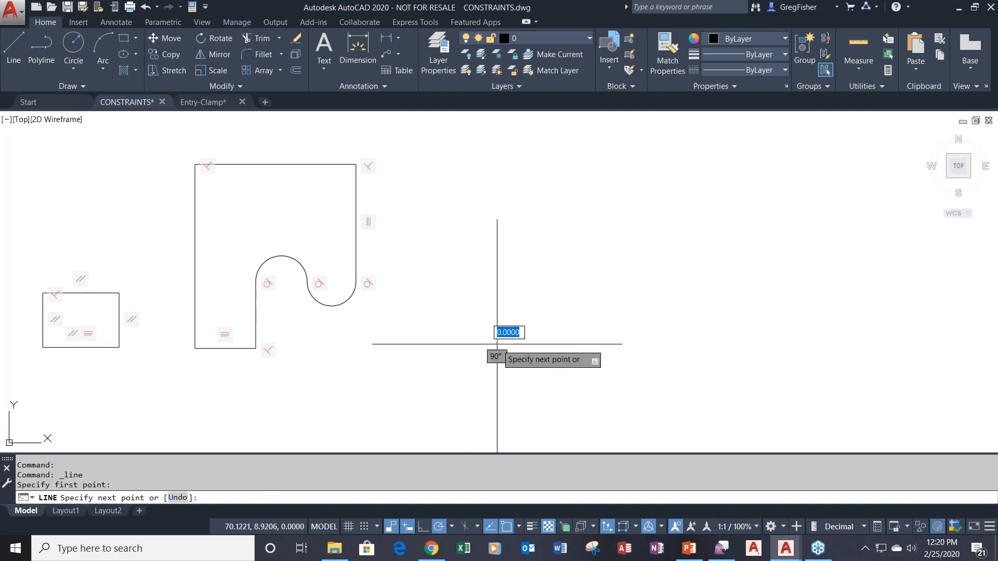
{"action": "left_click", "coordinate": [496, 256]}
{"action": "left_click", "coordinate": [572, 256]}
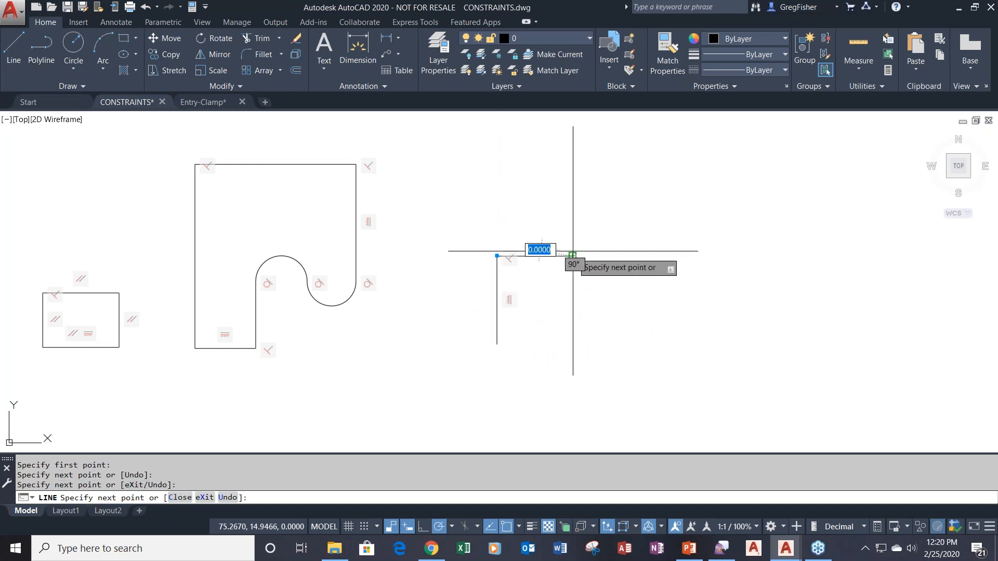
{"action": "left_click", "coordinate": [573, 186]}
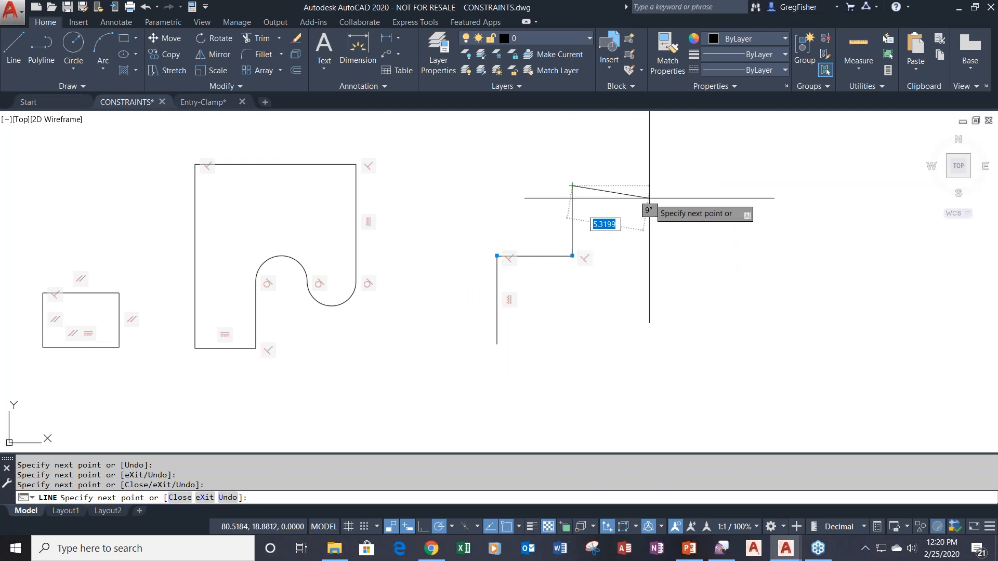
Continue the chain with two lines sloping down-right, one about 5 units straight down and one sloping down-left, ending back at the start point
{"action": "left_click", "coordinate": [651, 197]}
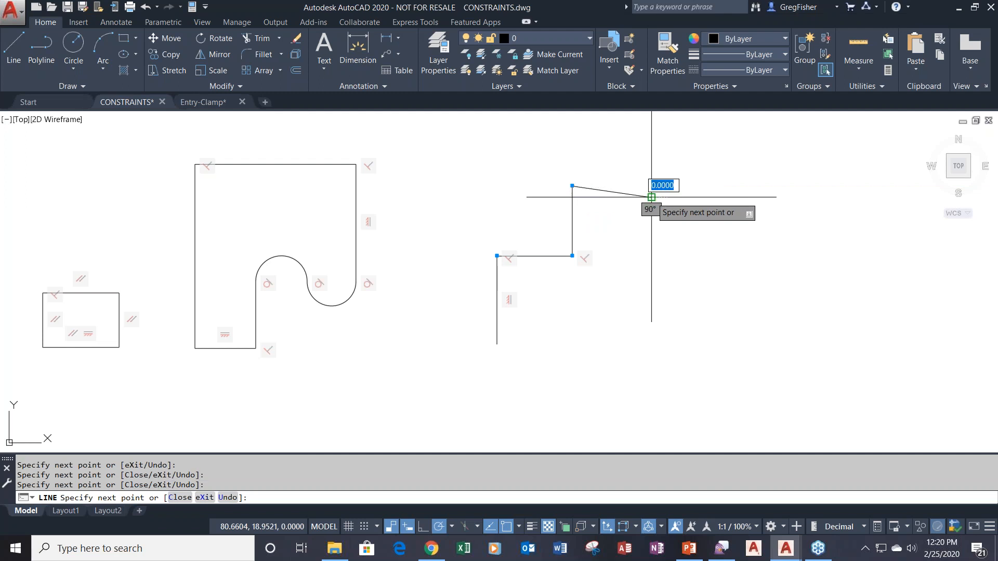
{"action": "left_click", "coordinate": [695, 244]}
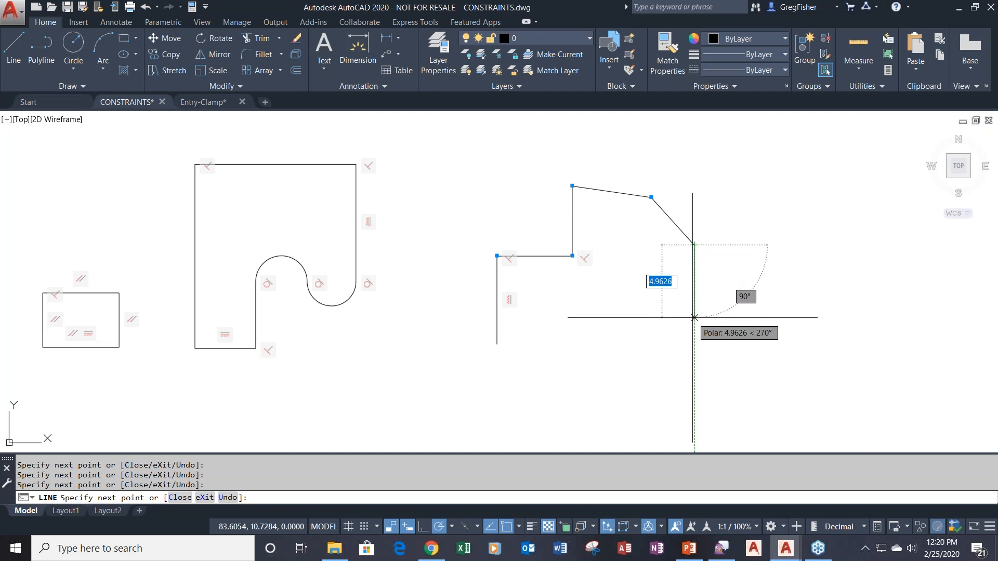
{"action": "left_click", "coordinate": [694, 317]}
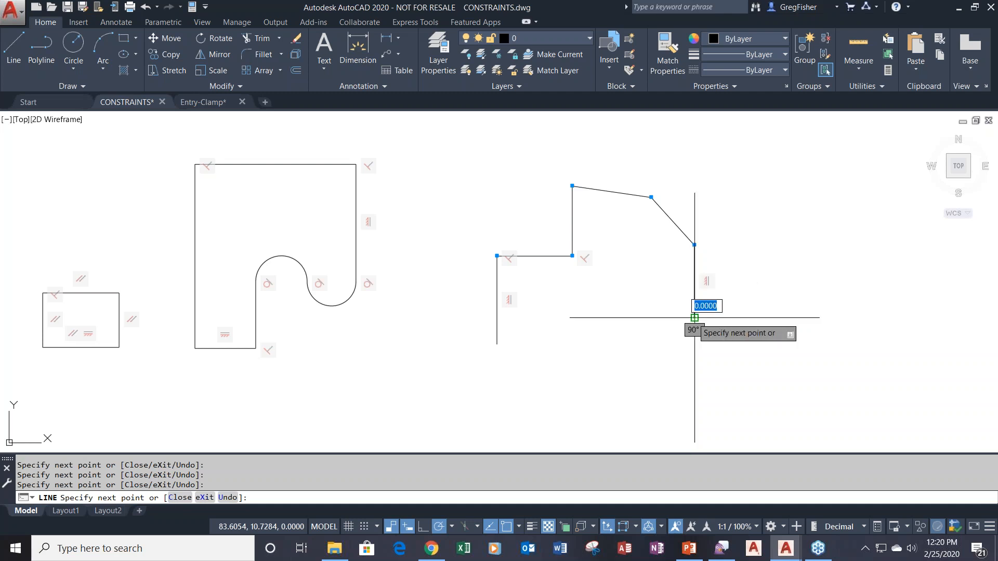
{"action": "left_click", "coordinate": [624, 374]}
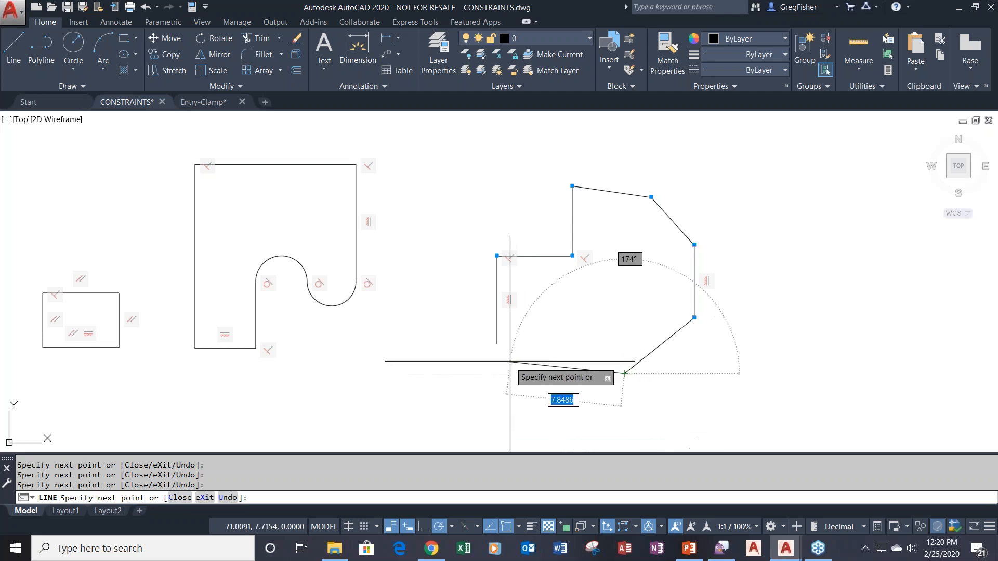
{"action": "left_click", "coordinate": [496, 344]}
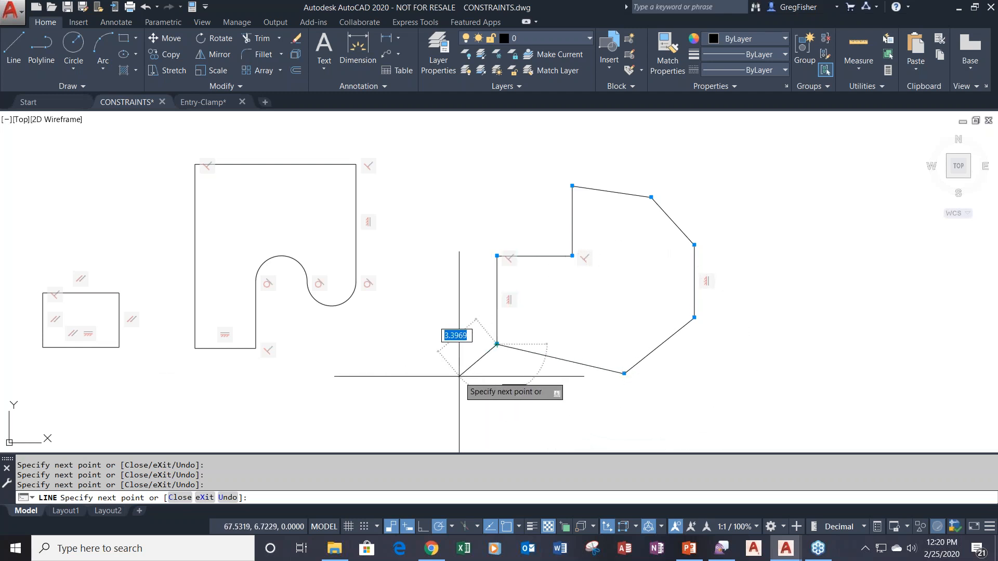
{"action": "key", "text": "Return"}
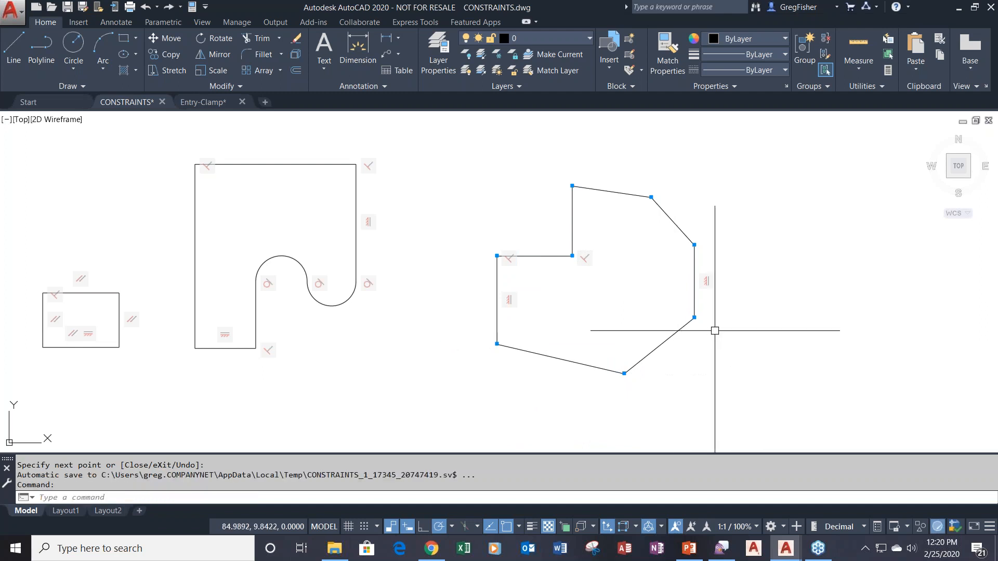
Draw a circle about 3.4 units in radius right of the line loop and a second about 1.7 units in radius from its center
{"action": "mouse_move", "coordinate": [721, 323]}
{"action": "middle_mouse_down"}
{"action": "mouse_move", "coordinate": [432, 334]}
{"action": "mouse_move", "coordinate": [322, 322]}
{"action": "middle_mouse_up"}
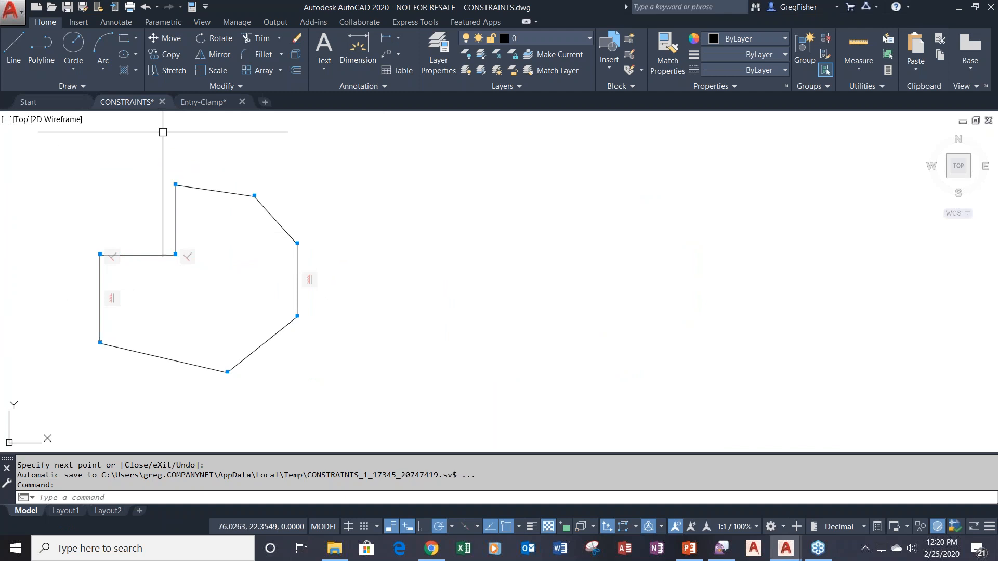
{"action": "left_click", "coordinate": [73, 44]}
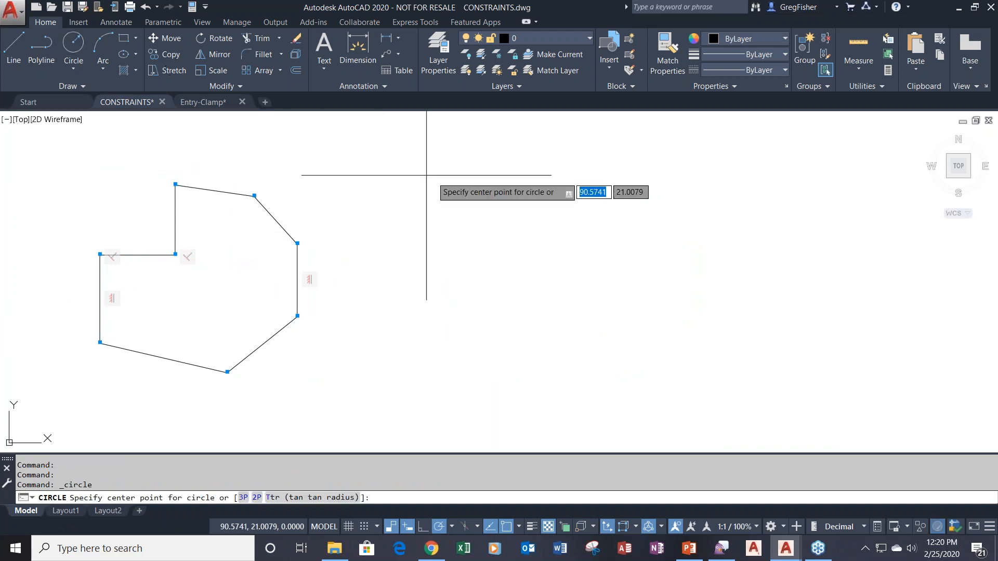
{"action": "left_click", "coordinate": [475, 293]}
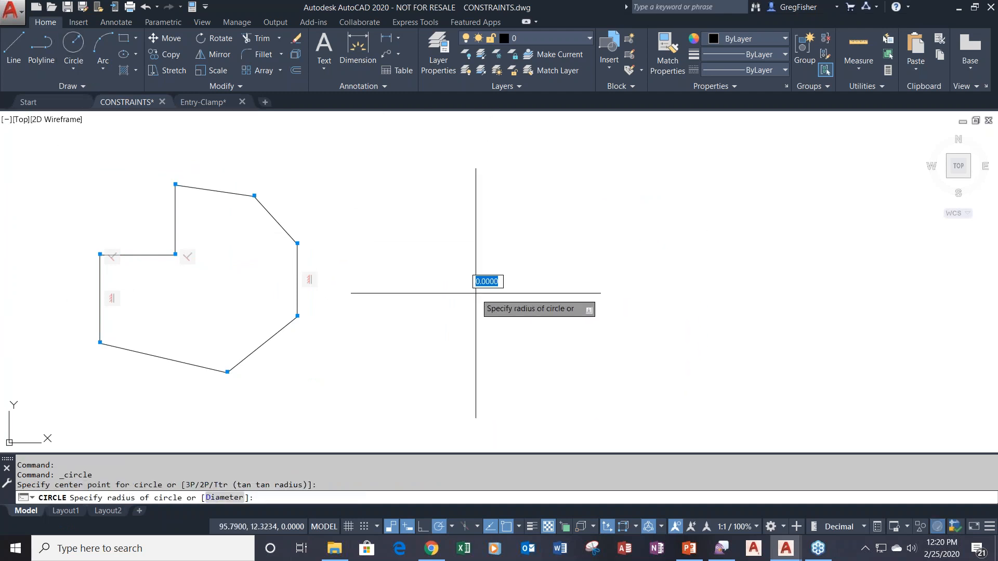
{"action": "left_click", "coordinate": [526, 292]}
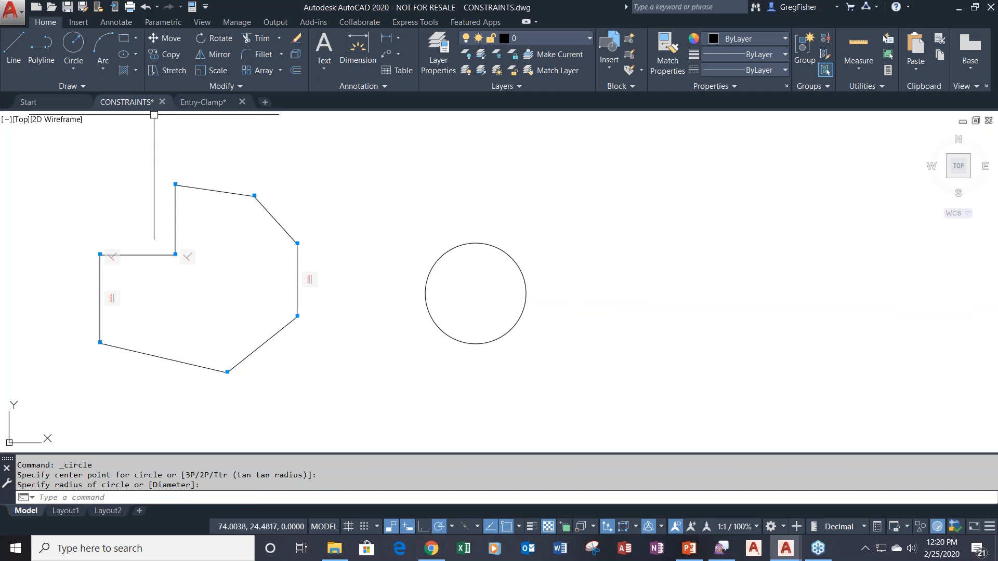
{"action": "left_click", "coordinate": [72, 48]}
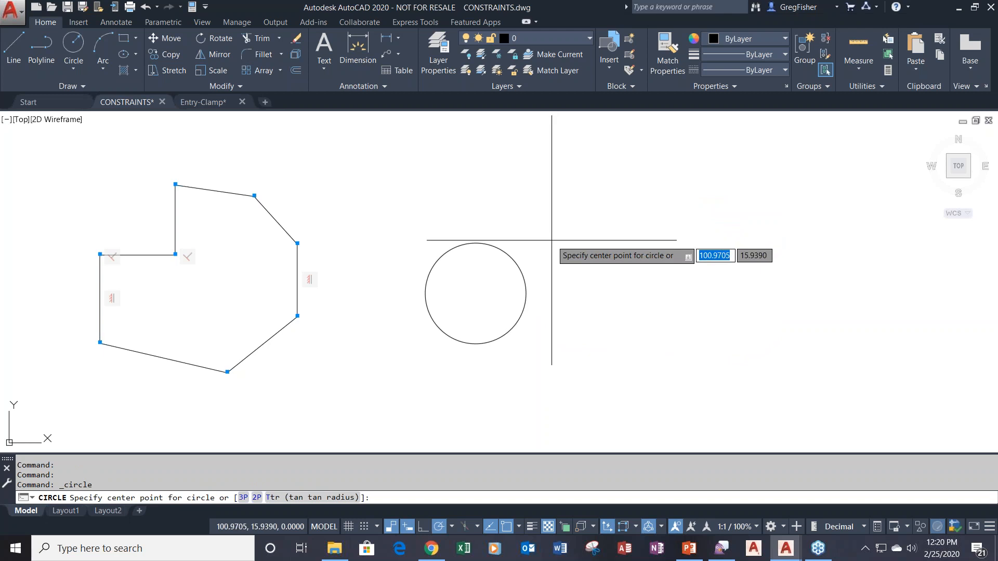
{"action": "left_click", "coordinate": [475, 292]}
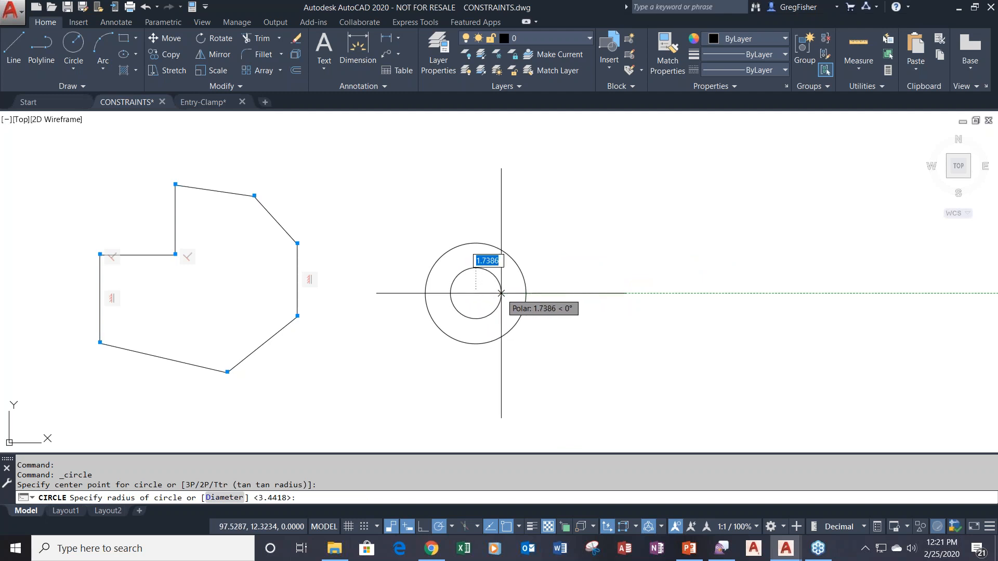
{"action": "left_click", "coordinate": [501, 294]}
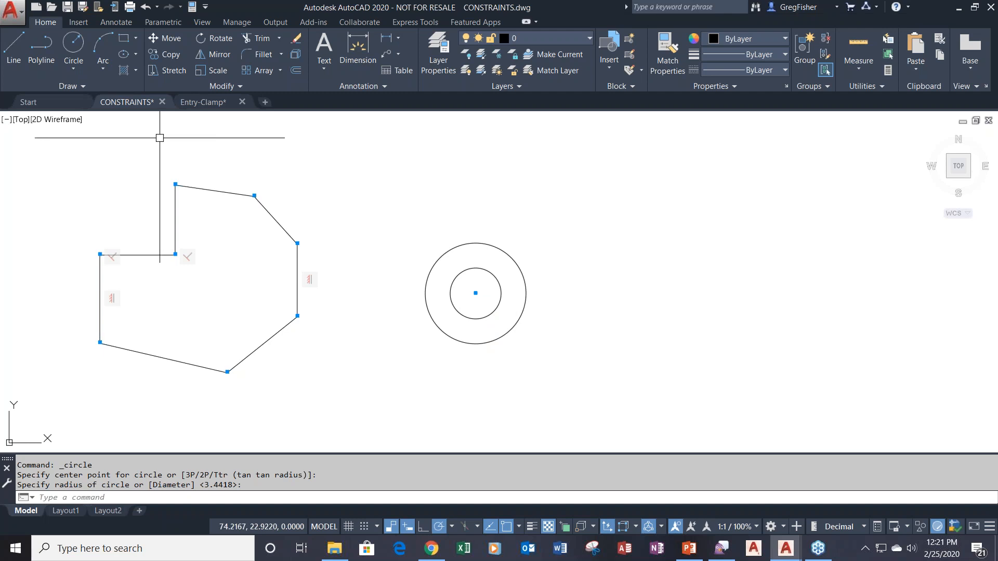
Try to apply a Concentric constraint between the outer circle and the inner circle
{"action": "left_click", "coordinate": [154, 23]}
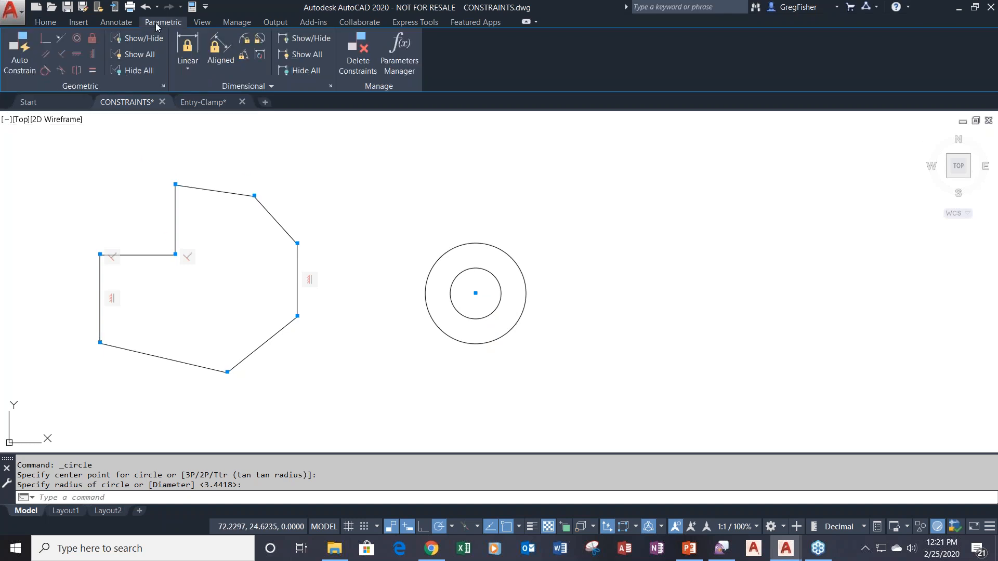
{"action": "left_click", "coordinate": [79, 42]}
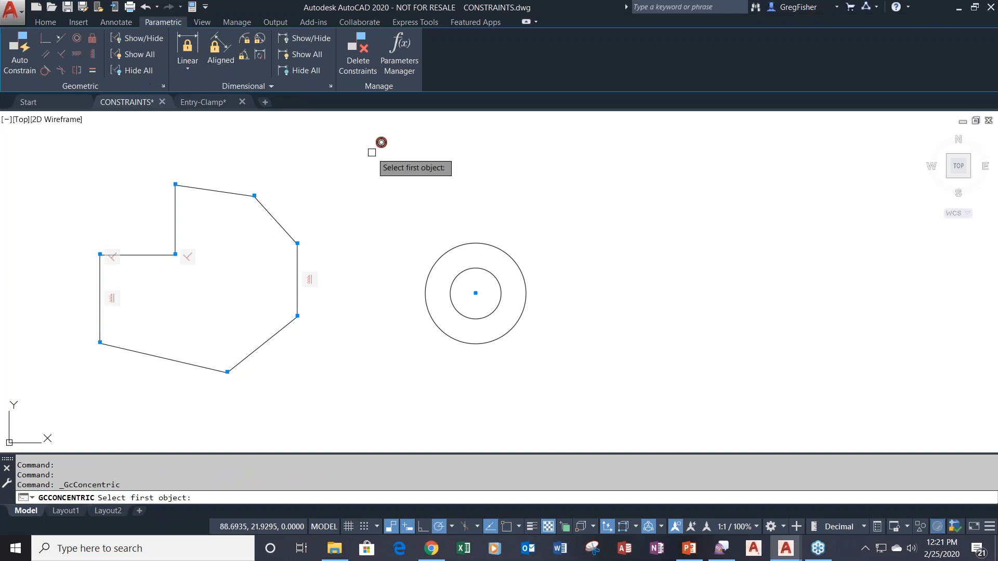
{"action": "left_click", "coordinate": [464, 241]}
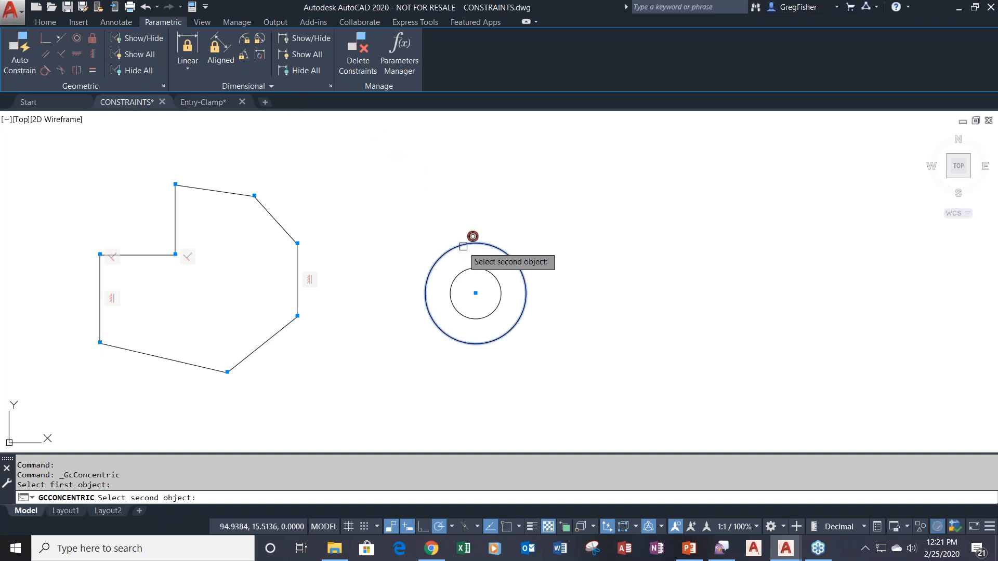
{"action": "left_click", "coordinate": [476, 269]}
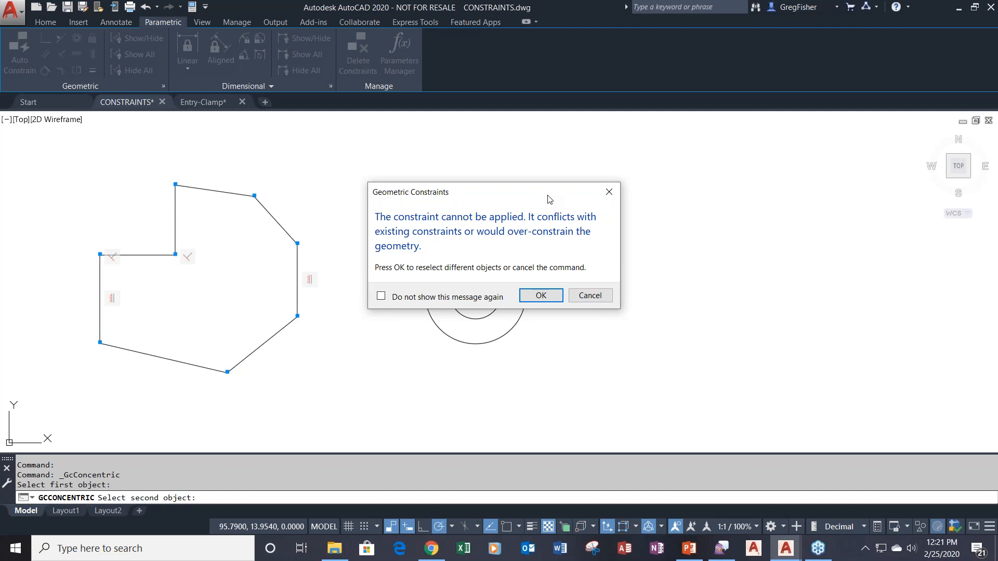
{"action": "left_click", "coordinate": [590, 296]}
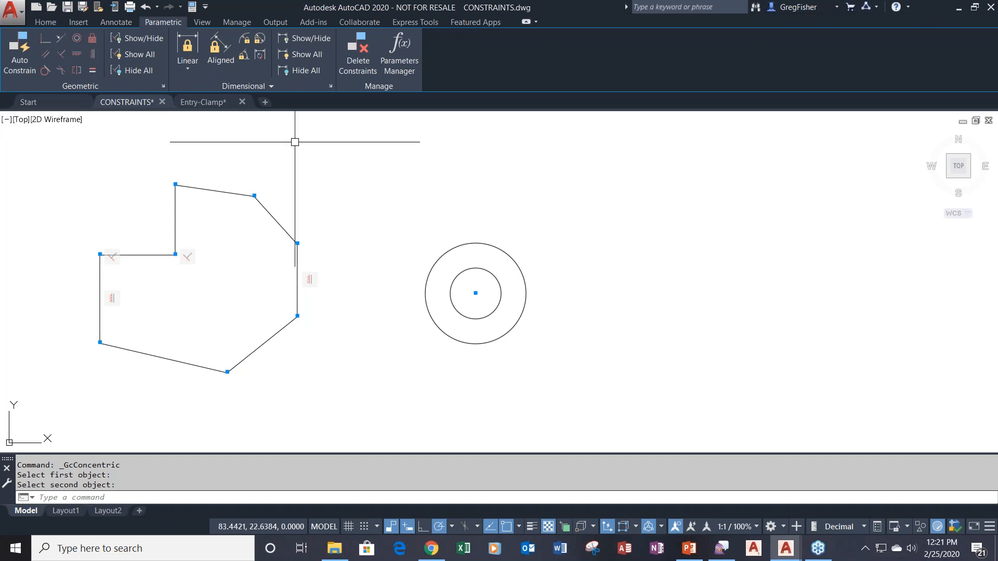
Draw a separate circle about 0.75 units in radius, up and to the right of the two concentric circles
{"action": "left_click", "coordinate": [45, 23]}
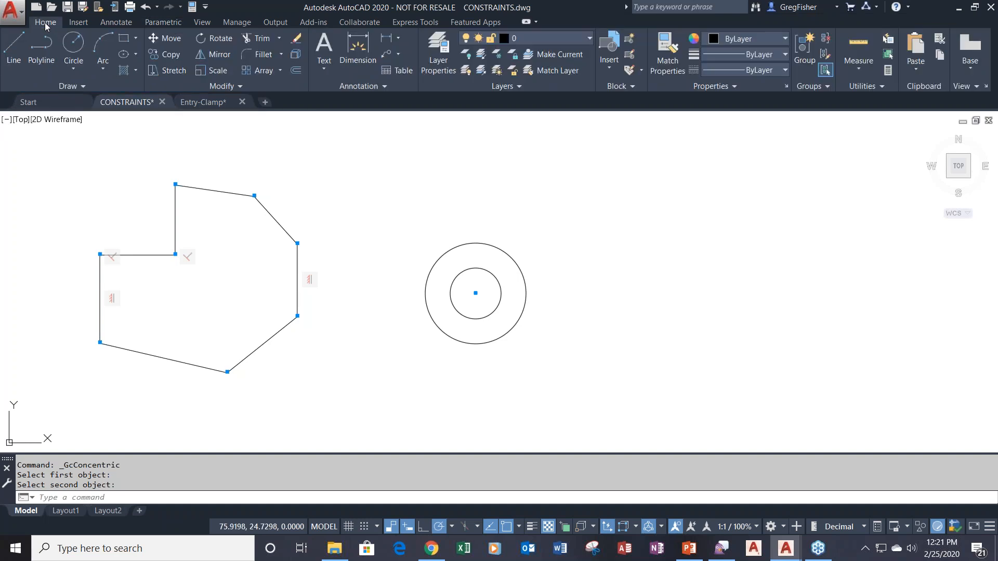
{"action": "left_click", "coordinate": [73, 45]}
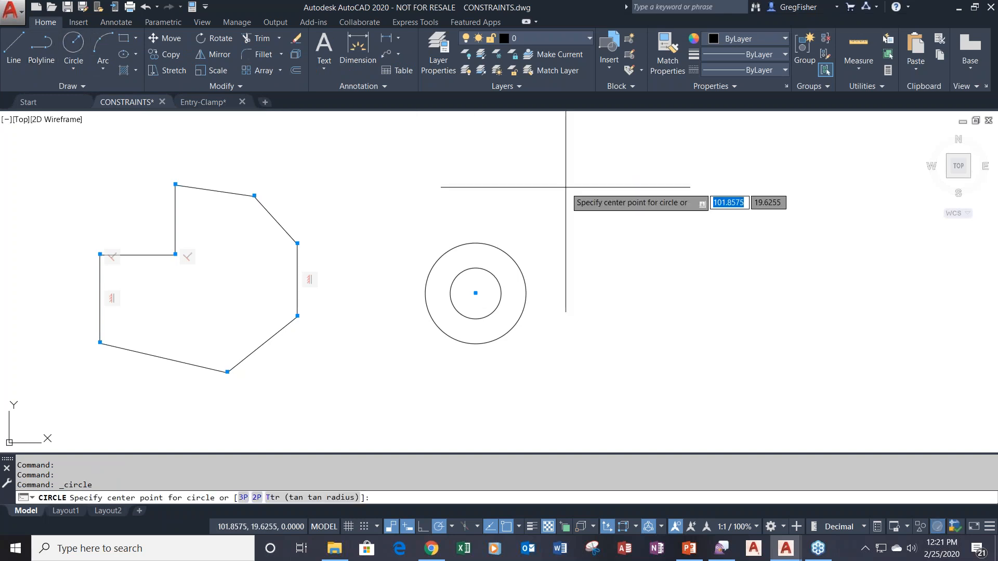
{"action": "left_click", "coordinate": [632, 226]}
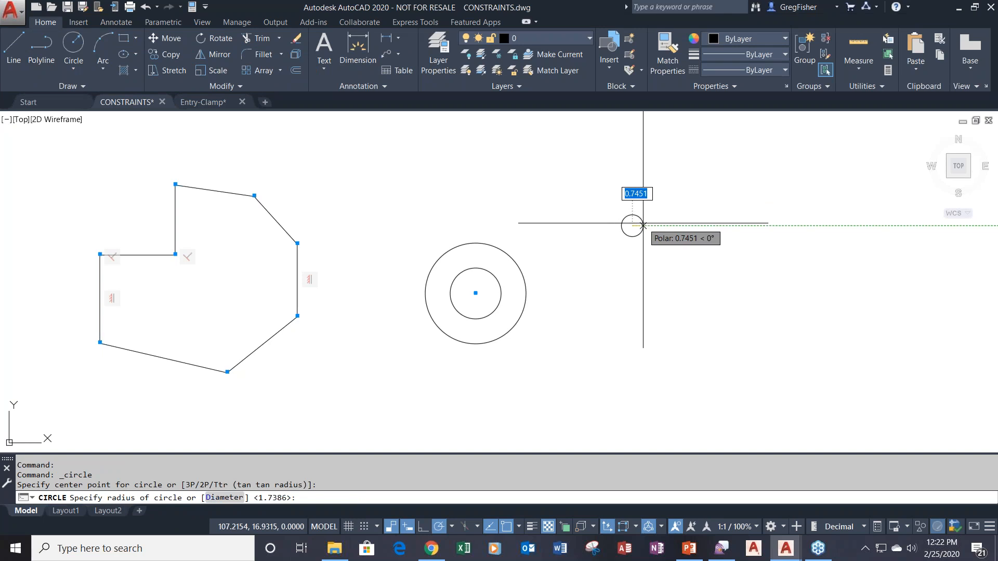
{"action": "left_click", "coordinate": [643, 225]}
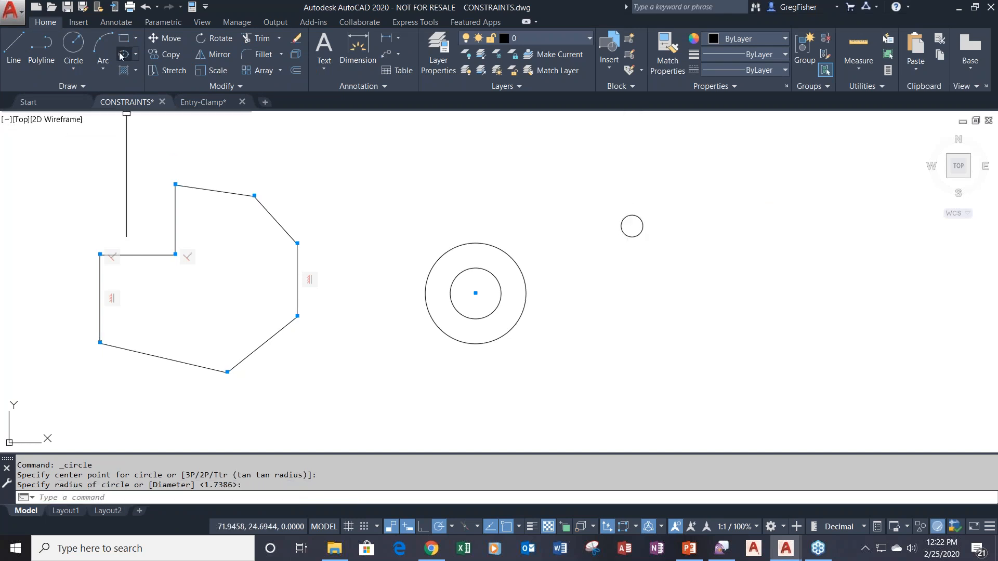
Apply an Equal constraint from the outer concentric circle to the small separate circle
{"action": "left_click", "coordinate": [163, 22]}
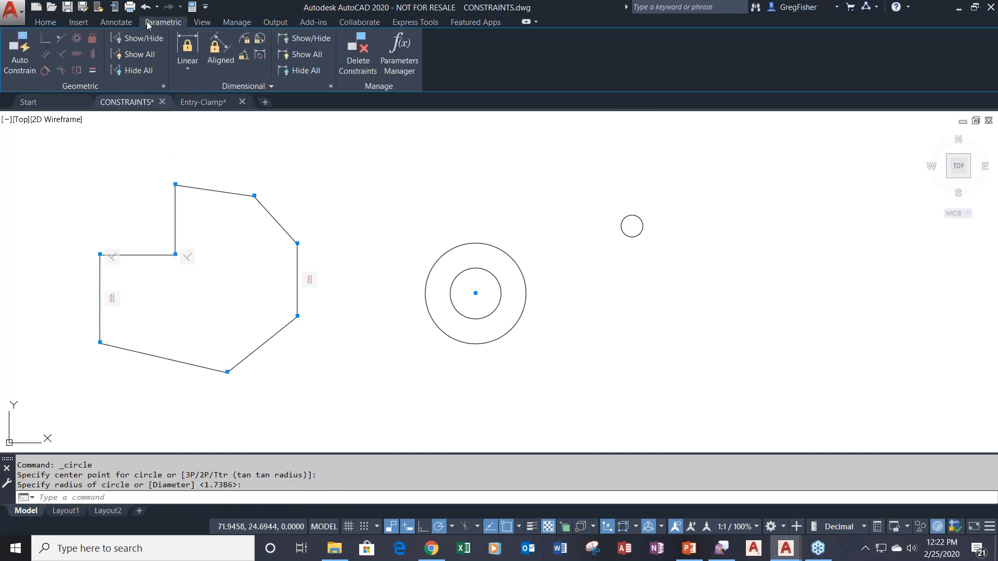
{"action": "left_click", "coordinate": [93, 71]}
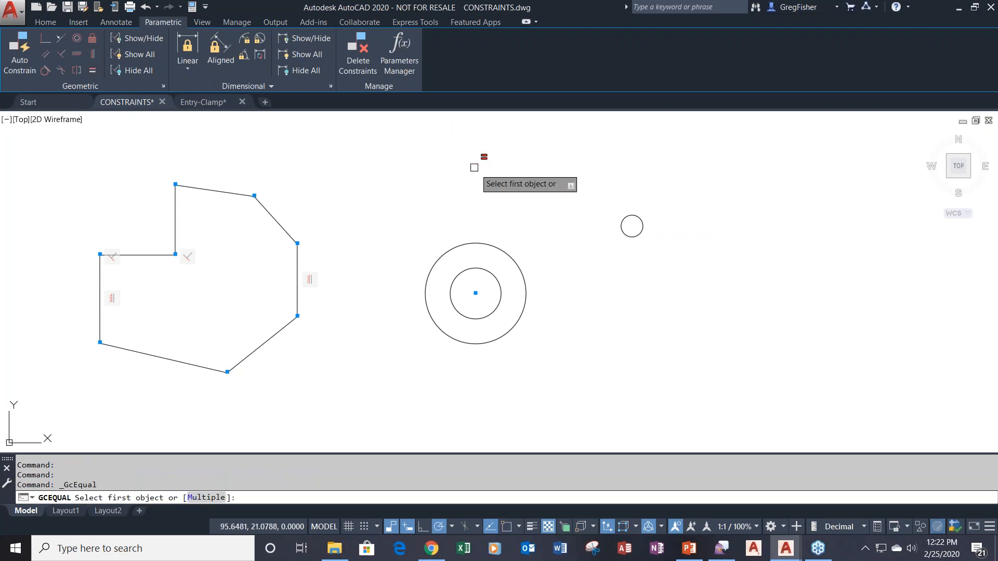
{"action": "left_click", "coordinate": [506, 253]}
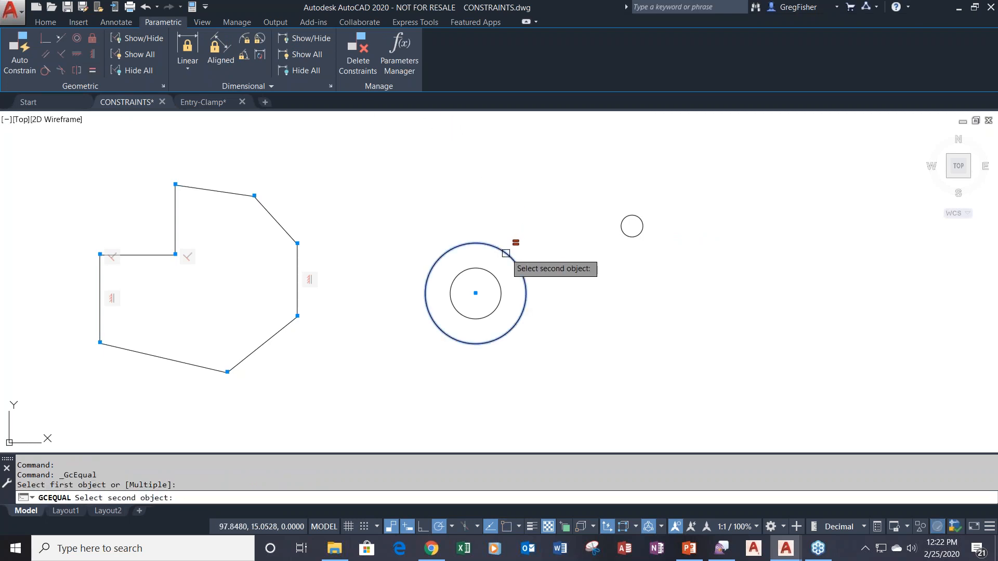
{"action": "left_click", "coordinate": [628, 216]}
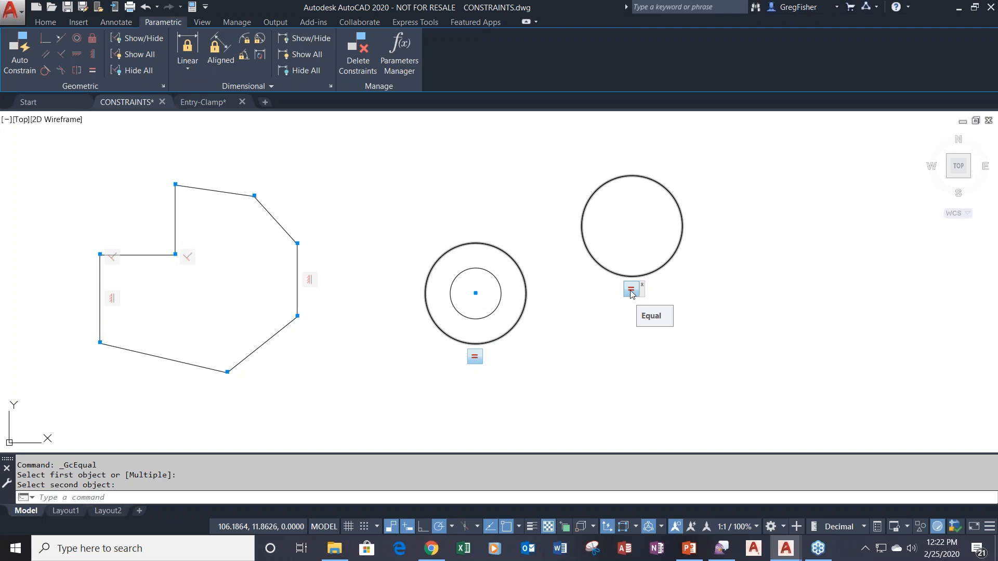
Switch to the Entry-Clamp drawing and apply Auto Constrain to the entire clamp profile, including the hole
{"action": "scroll", "coordinate": [323, 179], "scroll_direction": "down", "scroll_amount": 4}
{"action": "scroll", "coordinate": [328, 185], "scroll_direction": "up", "scroll_amount": 2}
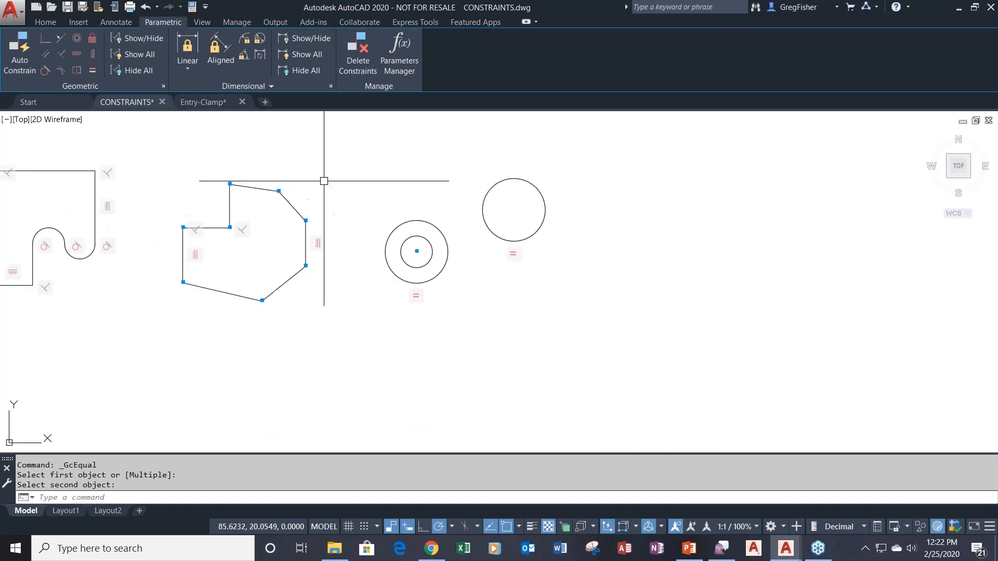
{"action": "middle_click_drag", "start_coordinate": [328, 185], "coordinate": [517, 218]}
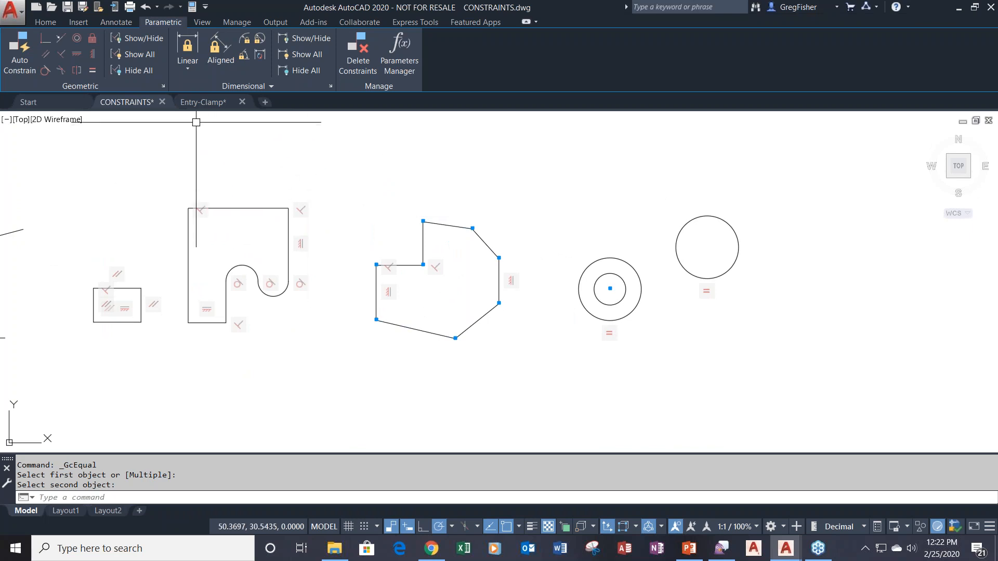
{"action": "left_click", "coordinate": [195, 104]}
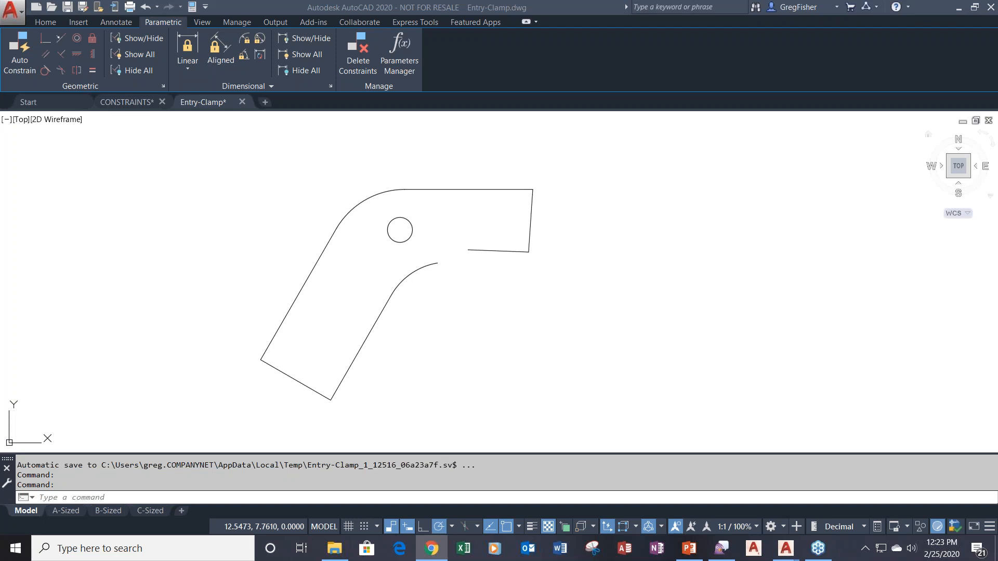
{"action": "left_click", "coordinate": [491, 320]}
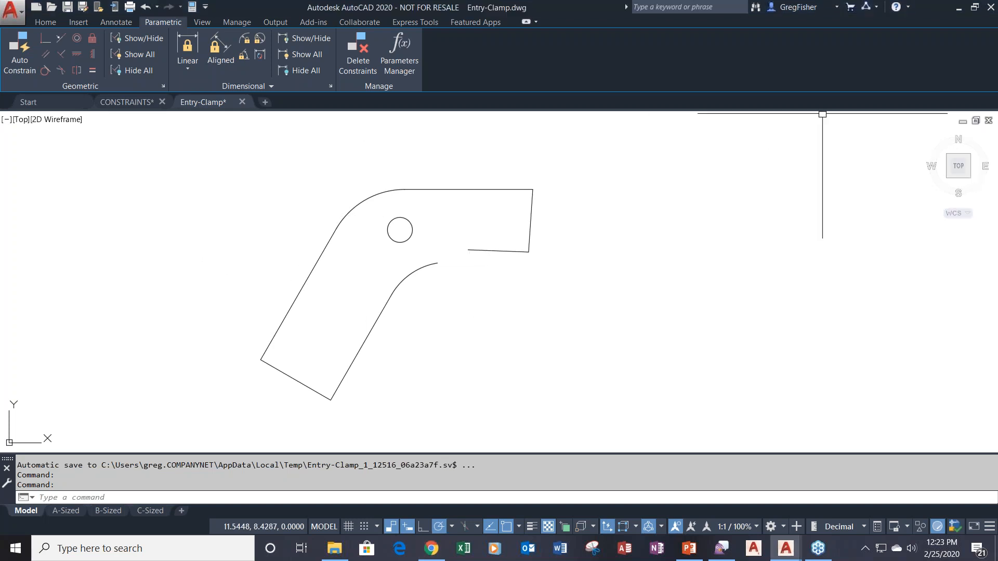
{"action": "left_click", "coordinate": [24, 53]}
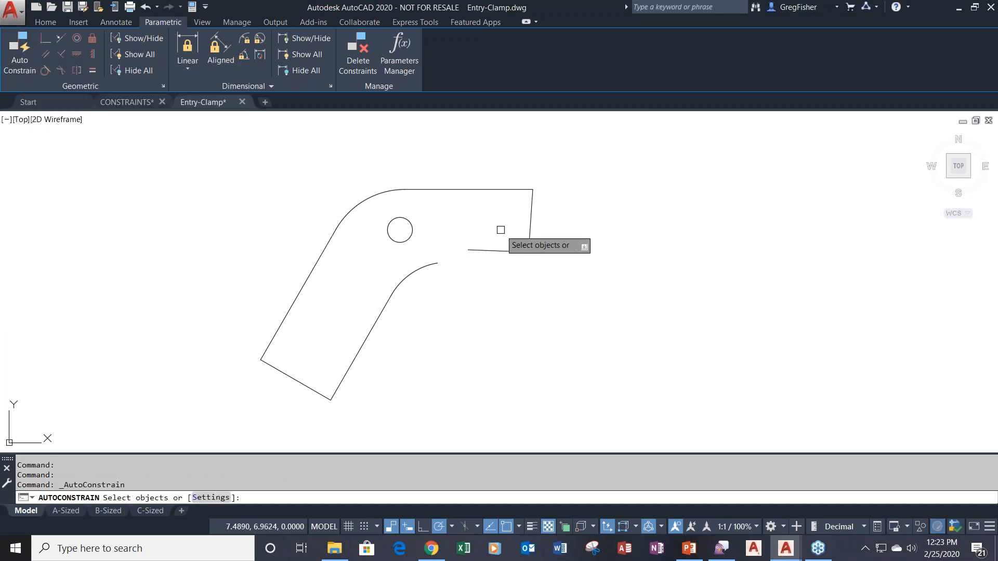
{"action": "left_click", "coordinate": [547, 160]}
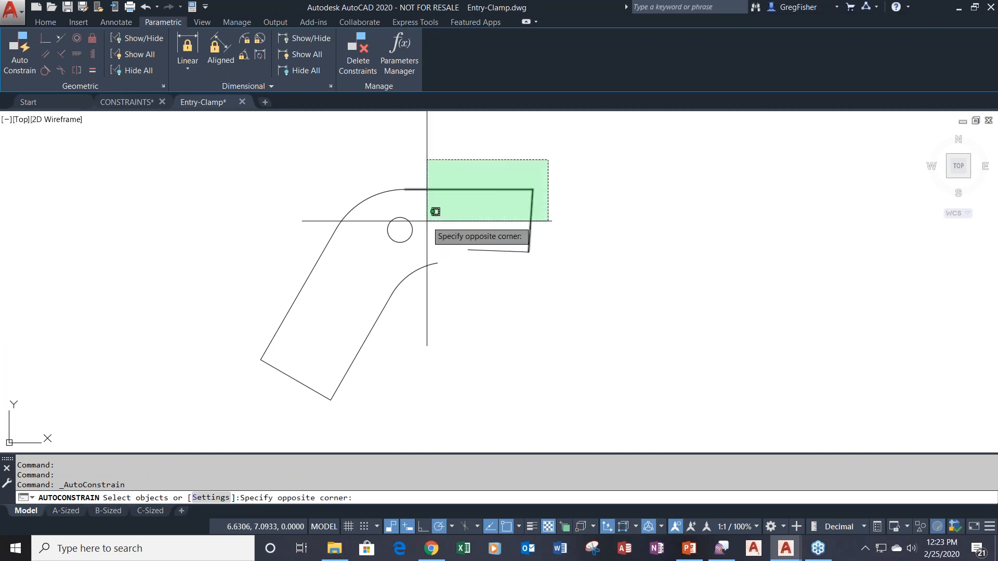
{"action": "left_click", "coordinate": [204, 420]}
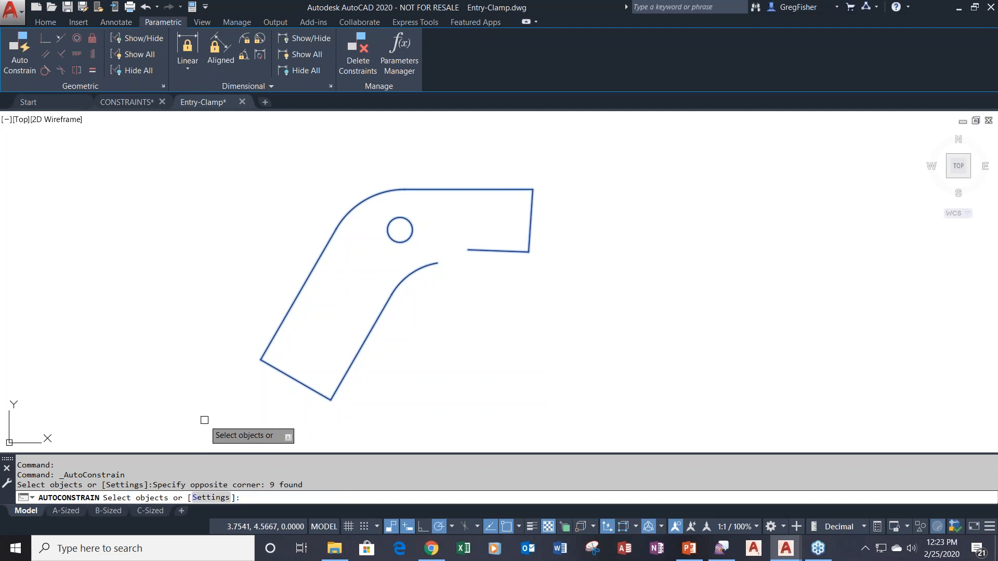
{"action": "key", "text": "Return"}
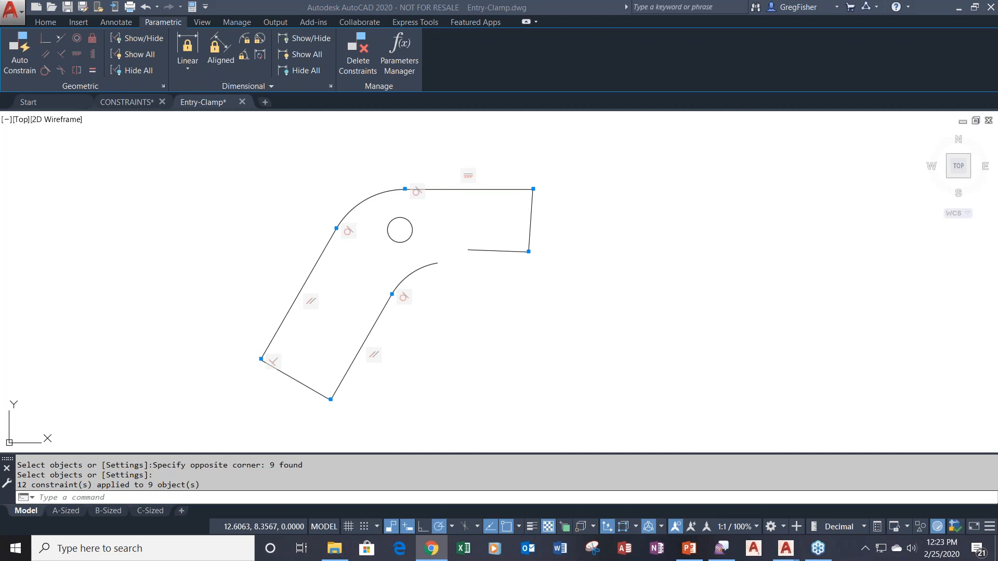
{"action": "left_click", "coordinate": [503, 358]}
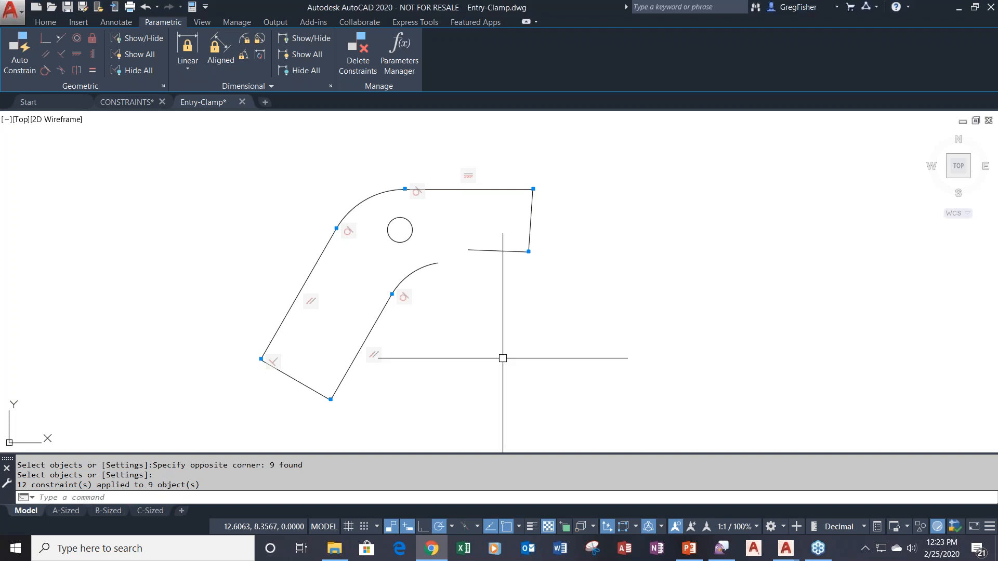
Stretch the clamp's upper horizontal line from its midpoint grip about 0.34 units to the right and slightly down, then clear the selection
{"action": "left_click", "coordinate": [486, 188]}
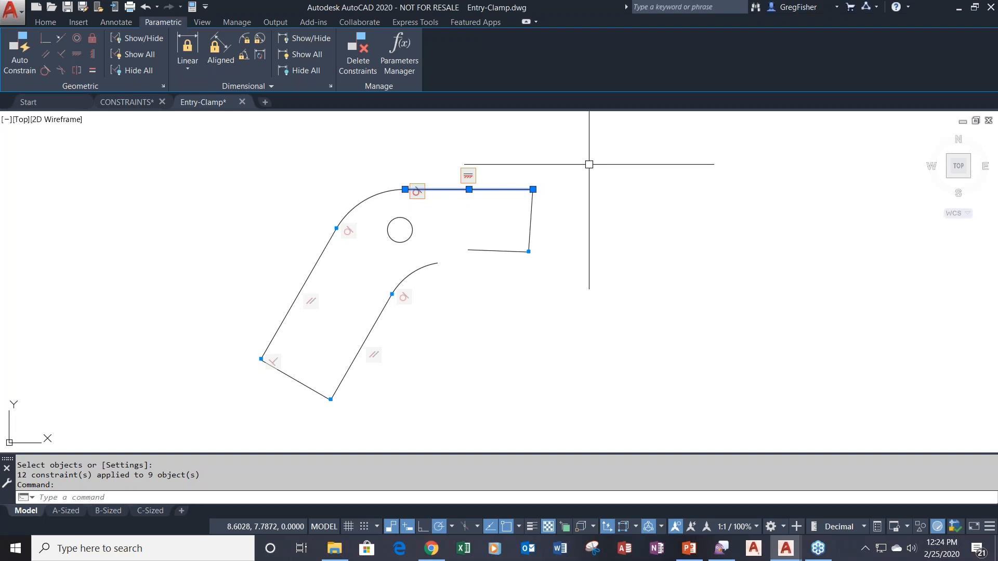
{"action": "left_click", "coordinate": [469, 190]}
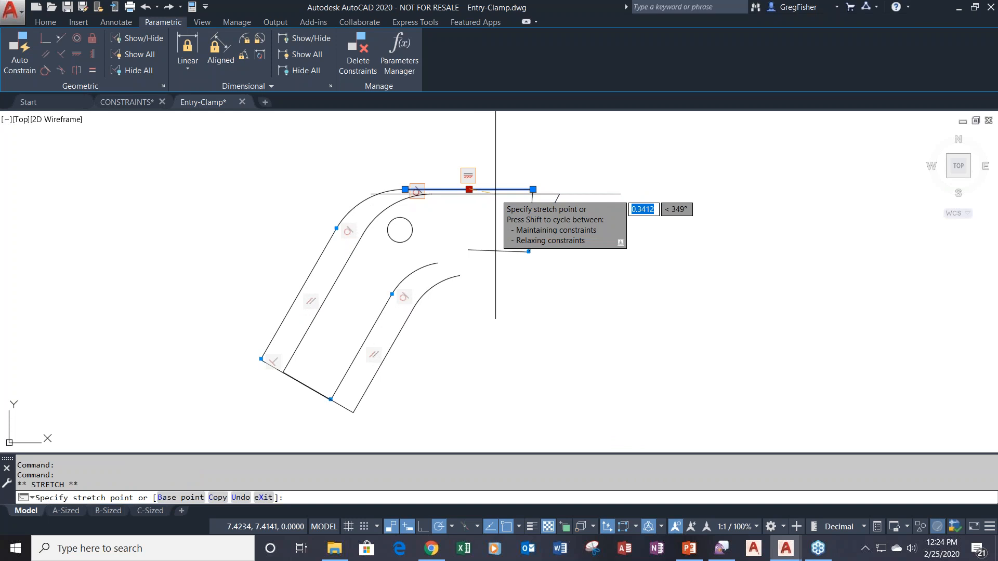
{"action": "left_click", "coordinate": [495, 194]}
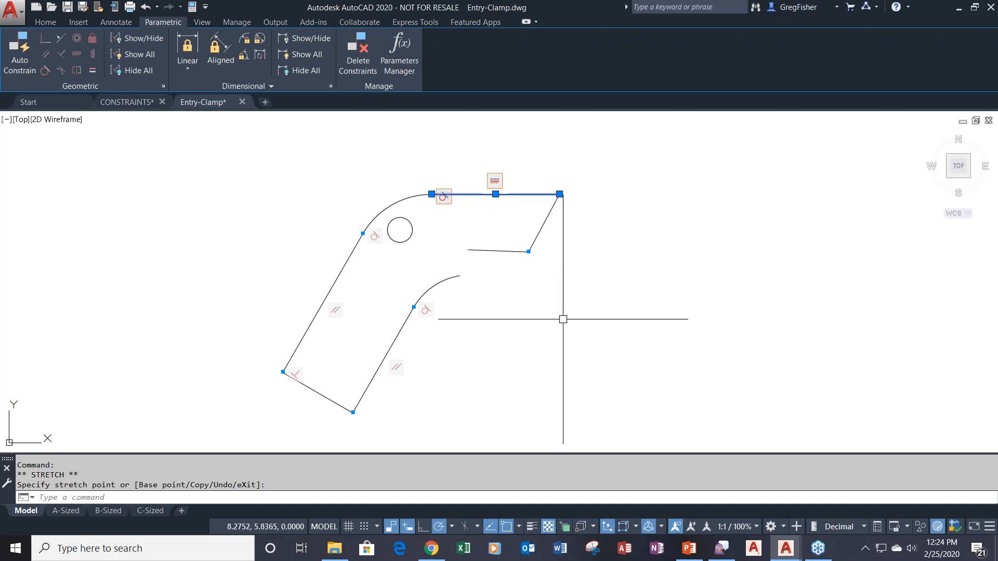
{"action": "key", "text": "Escape"}
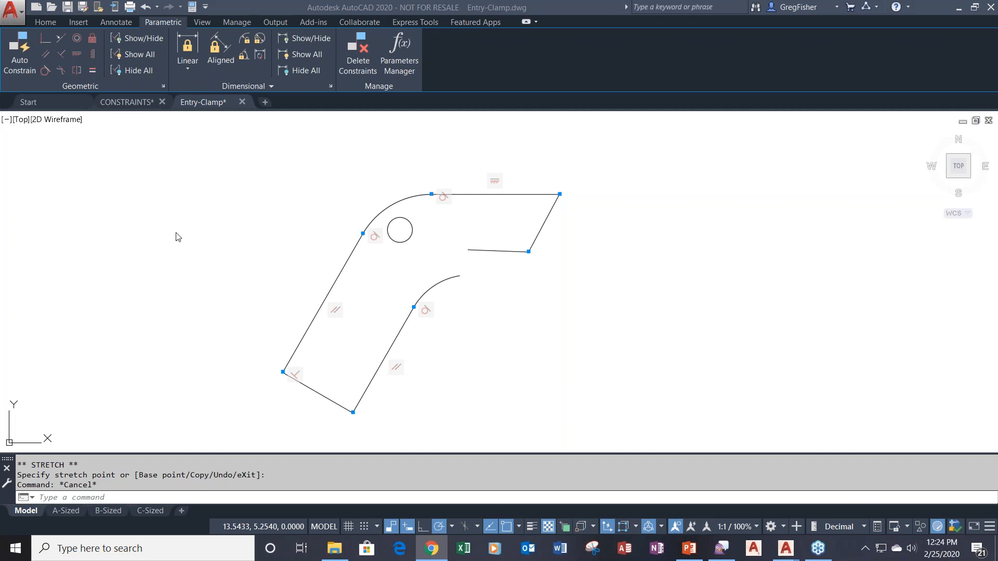
Apply a Coincident constraint between the inner arc's open end and the open end of the short lower line
{"action": "left_click", "coordinate": [156, 218]}
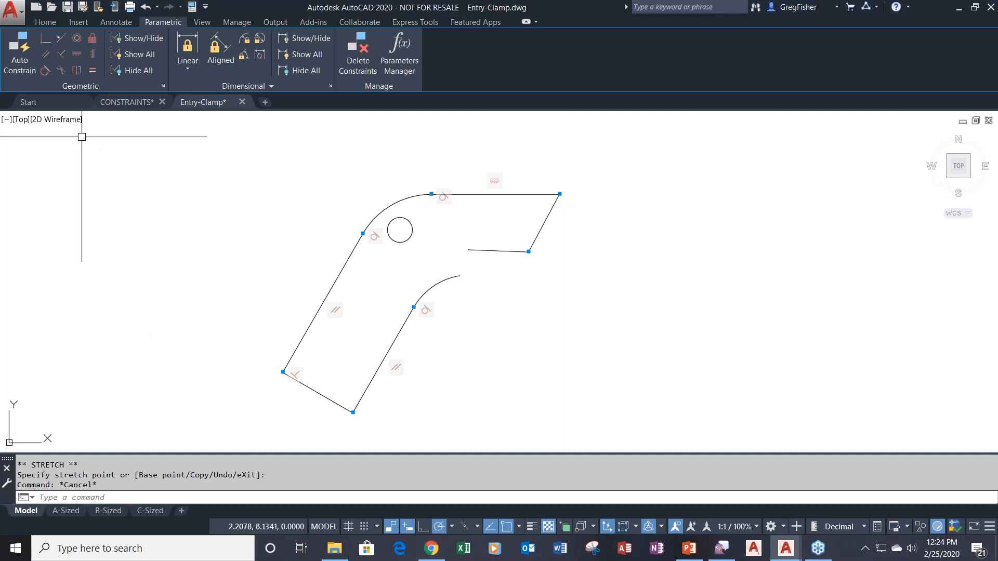
{"action": "left_click", "coordinate": [45, 39]}
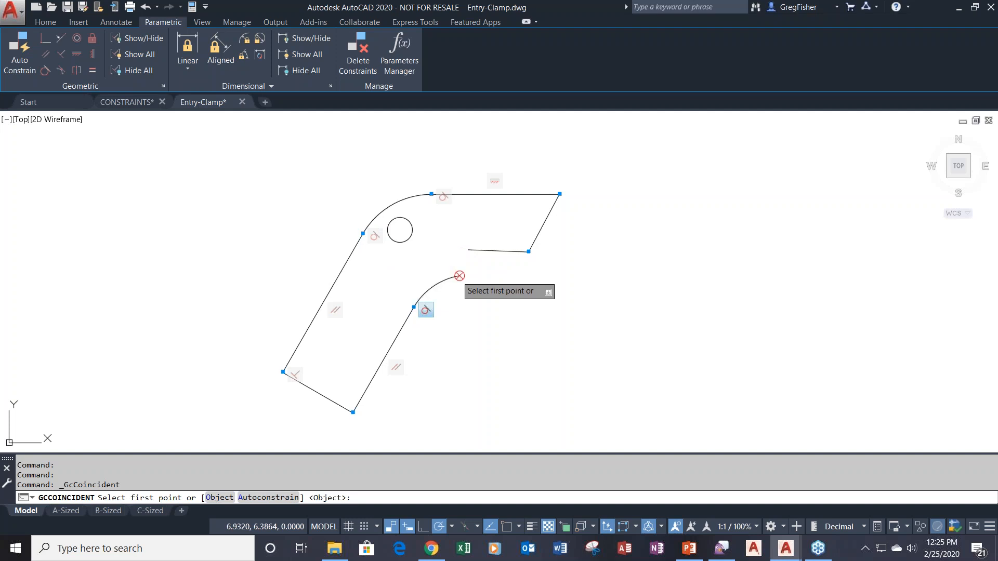
{"action": "left_click", "coordinate": [457, 276]}
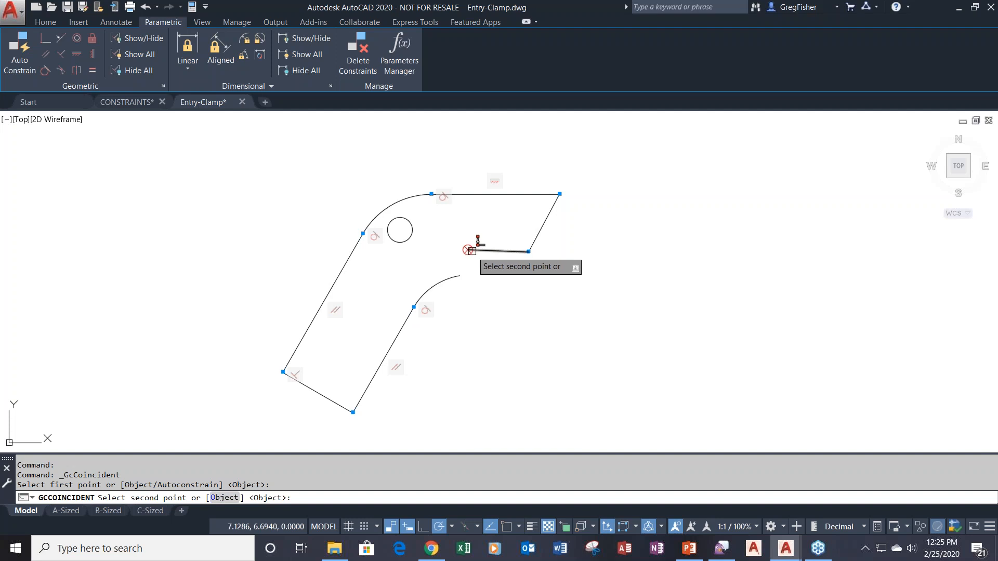
{"action": "left_click", "coordinate": [470, 250]}
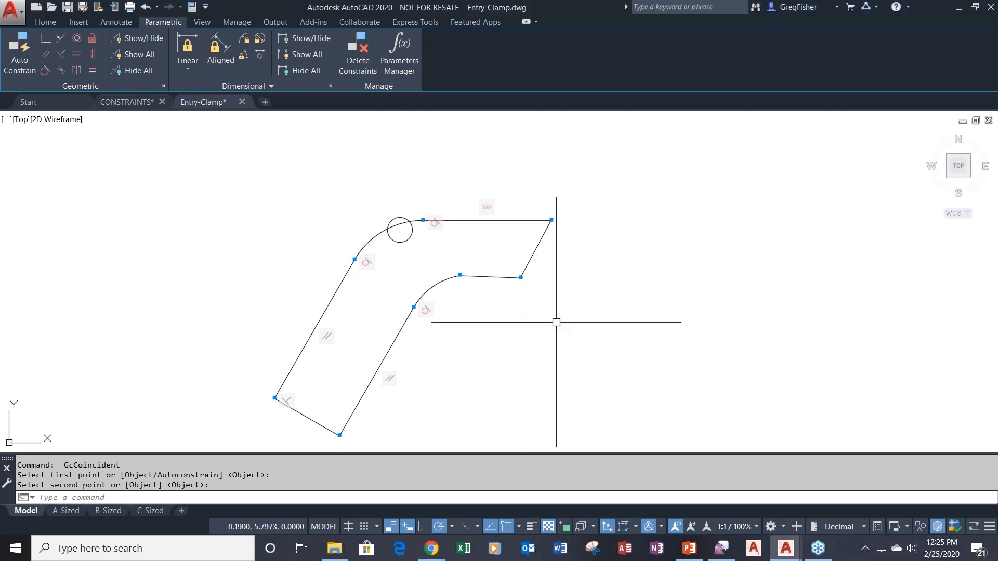
Apply a Tangent constraint between the inner arc and the short lower line
{"action": "left_click", "coordinate": [45, 72]}
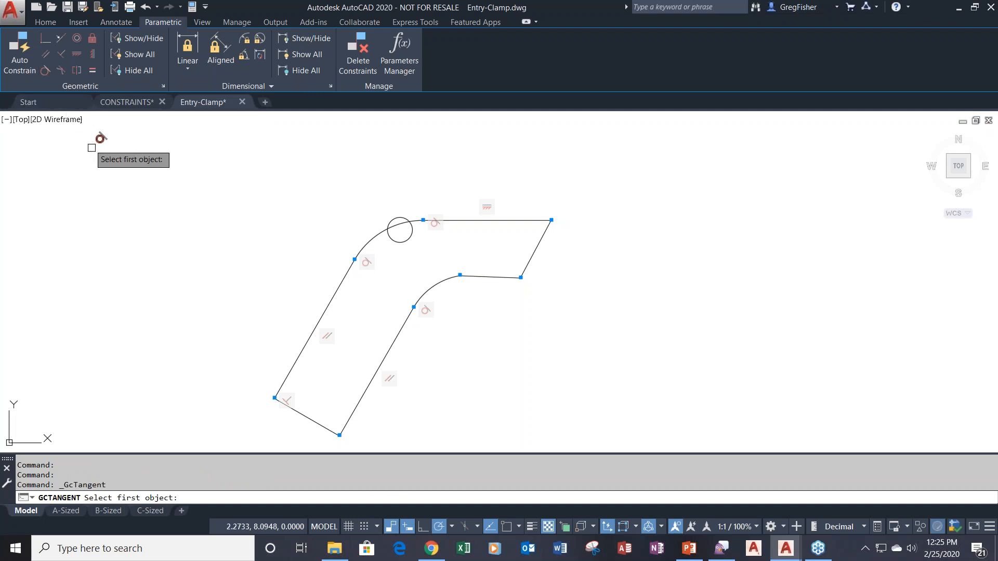
{"action": "left_click", "coordinate": [440, 284]}
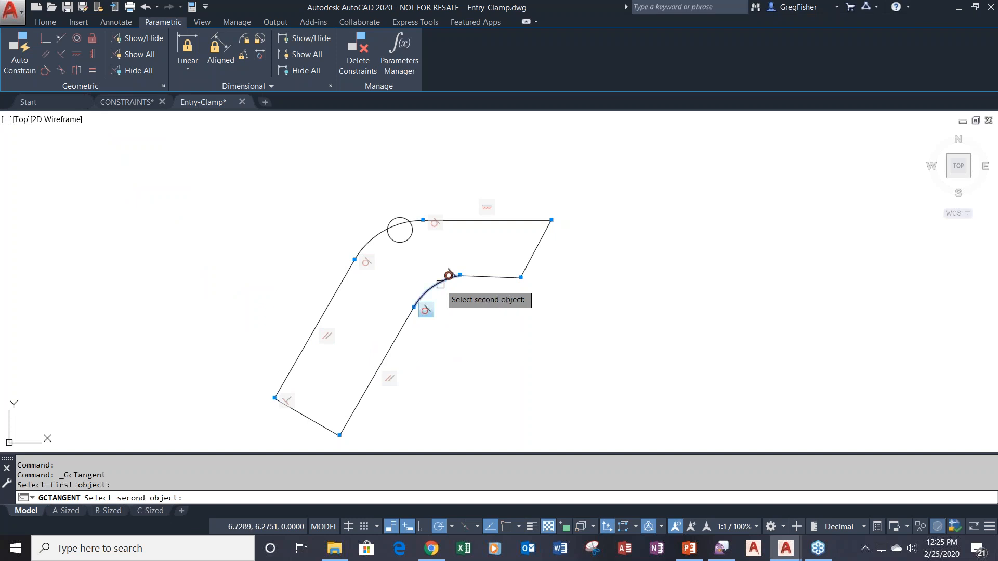
{"action": "left_click", "coordinate": [482, 277]}
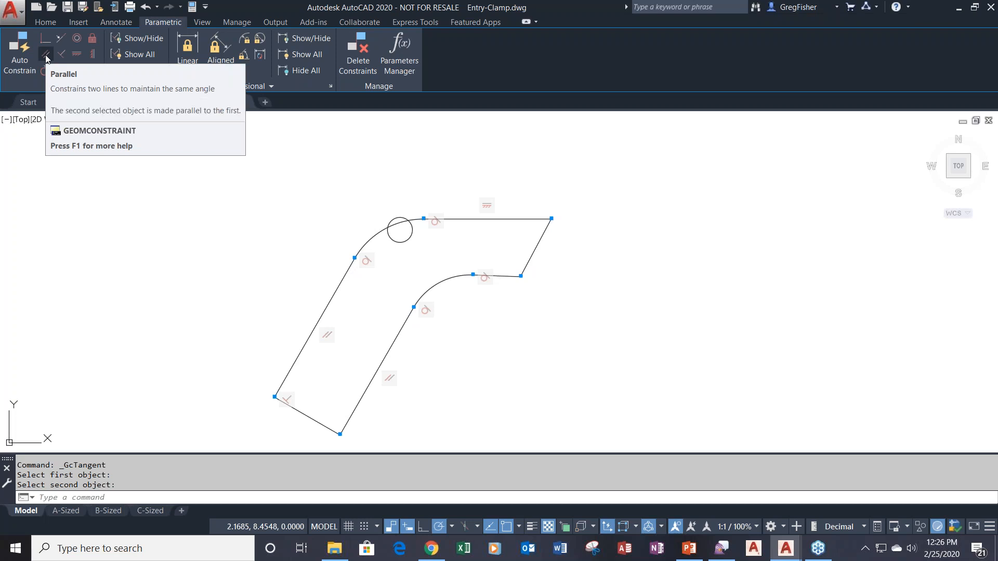
Apply a Parallel constraint from the upper horizontal line to the short lower line
{"action": "left_click", "coordinate": [45, 55]}
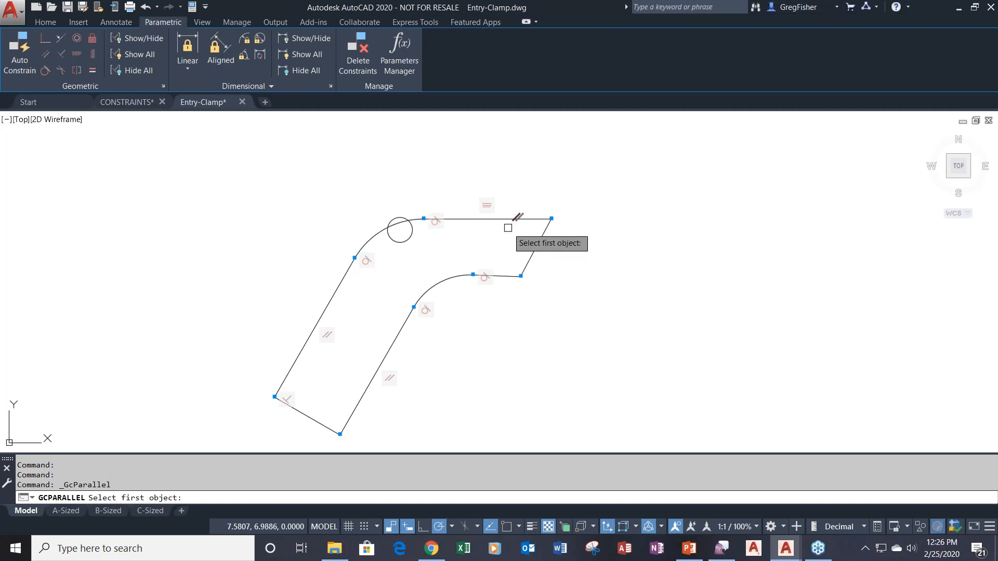
{"action": "left_click", "coordinate": [506, 219]}
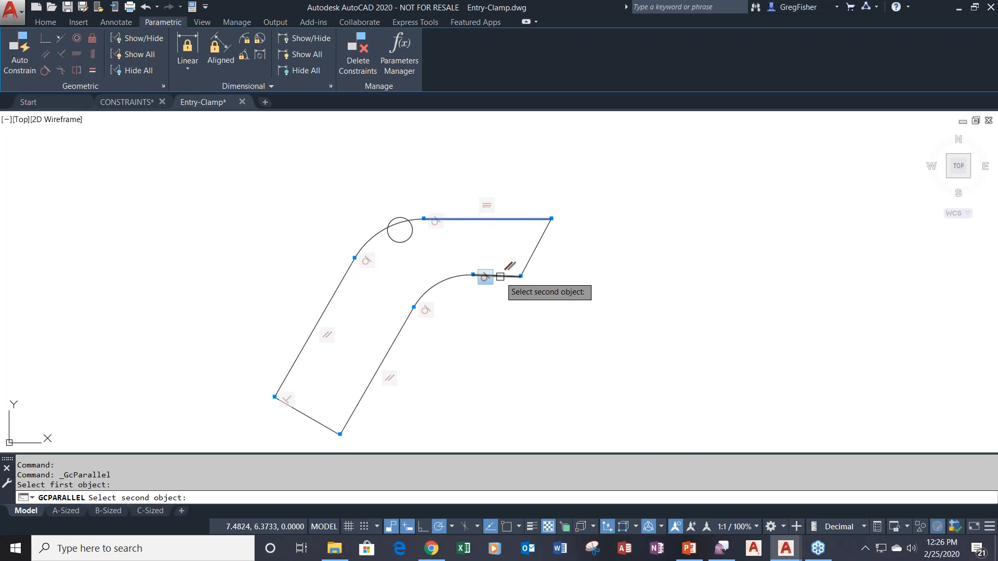
{"action": "left_click", "coordinate": [500, 276]}
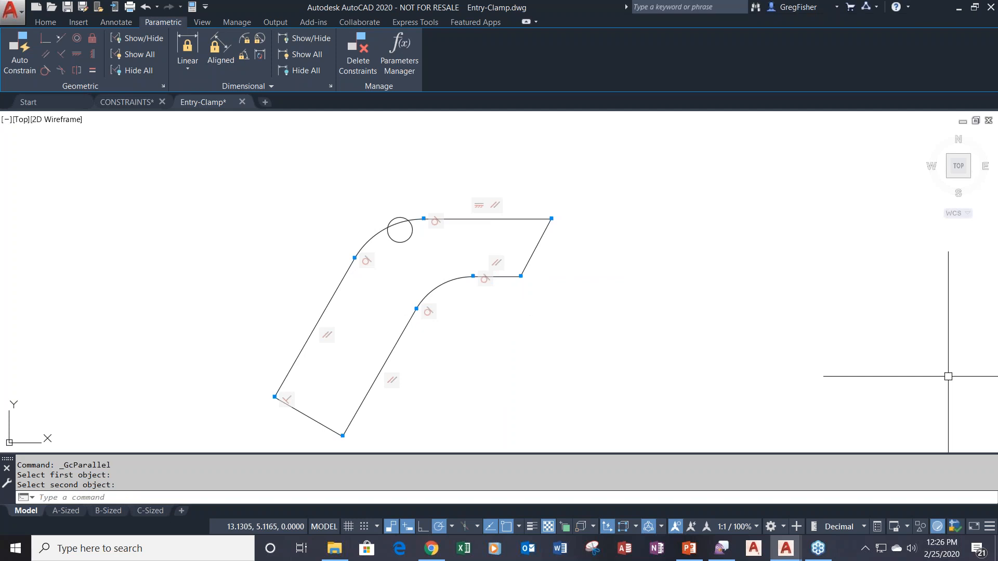
{"action": "key", "text": "alt+Tab"}
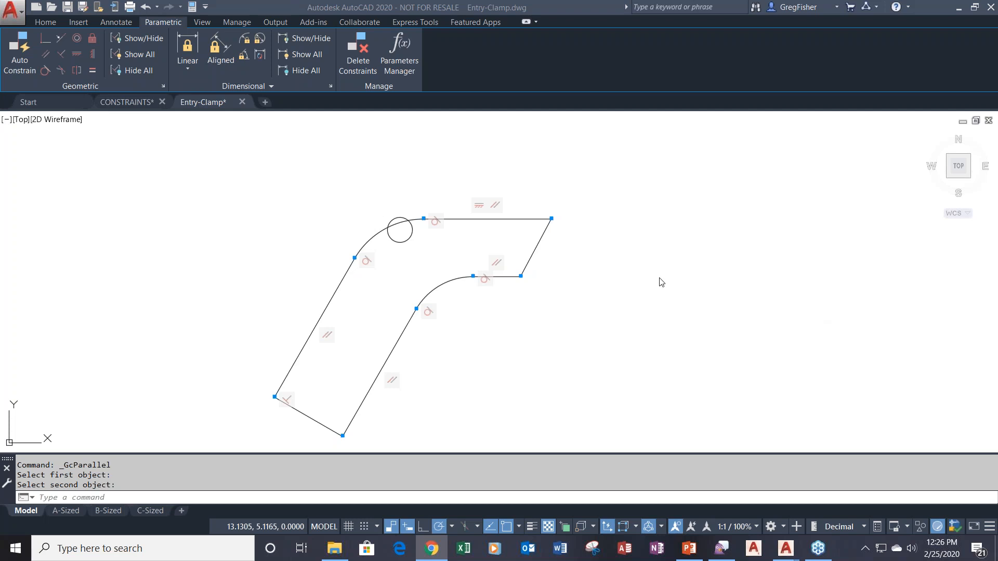
{"action": "left_click", "coordinate": [105, 223]}
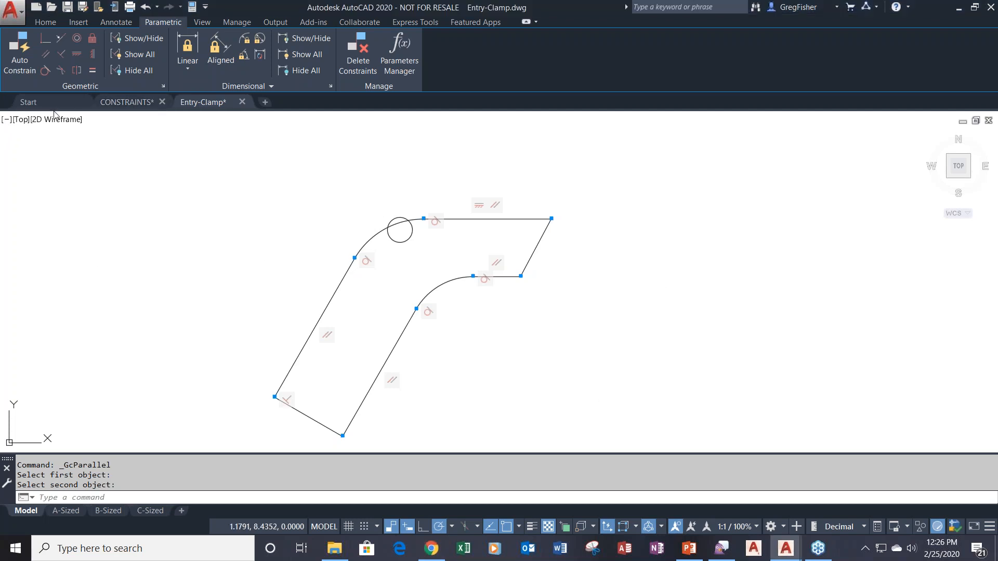
{"action": "left_click", "coordinate": [93, 72]}
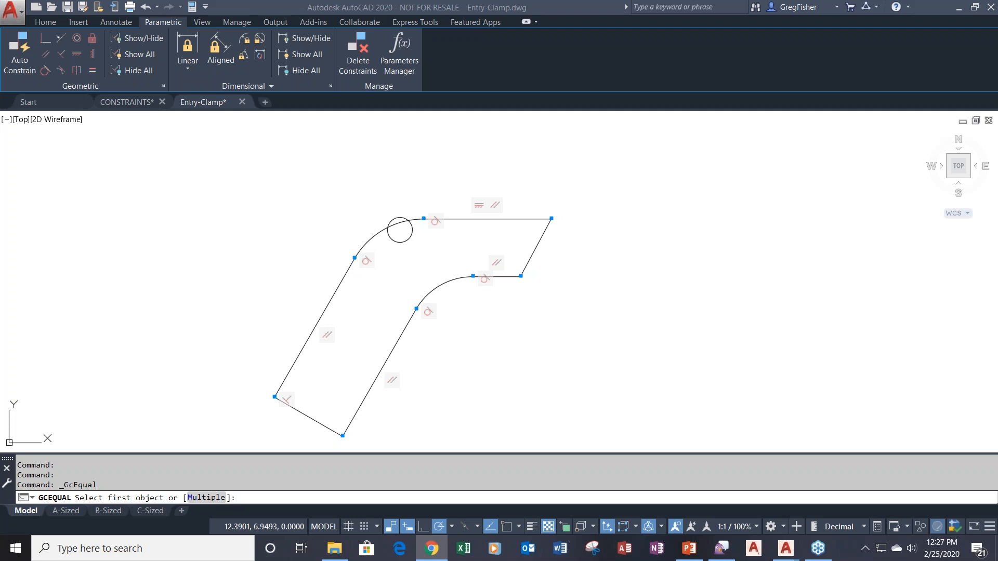
{"action": "left_click", "coordinate": [666, 280]}
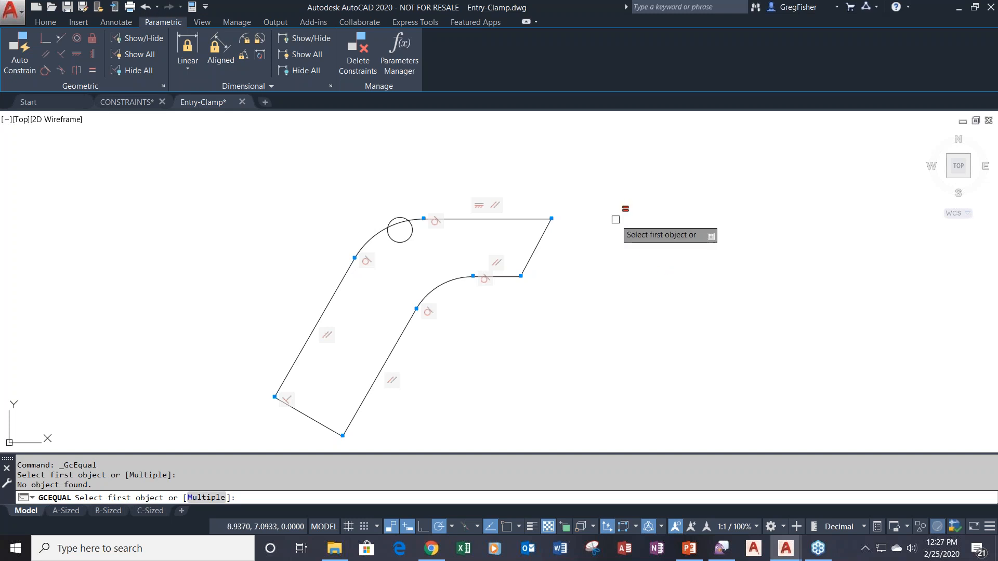
{"action": "key", "text": "Escape"}
{"action": "key", "text": "Escape"}
{"action": "key", "text": "Escape"}
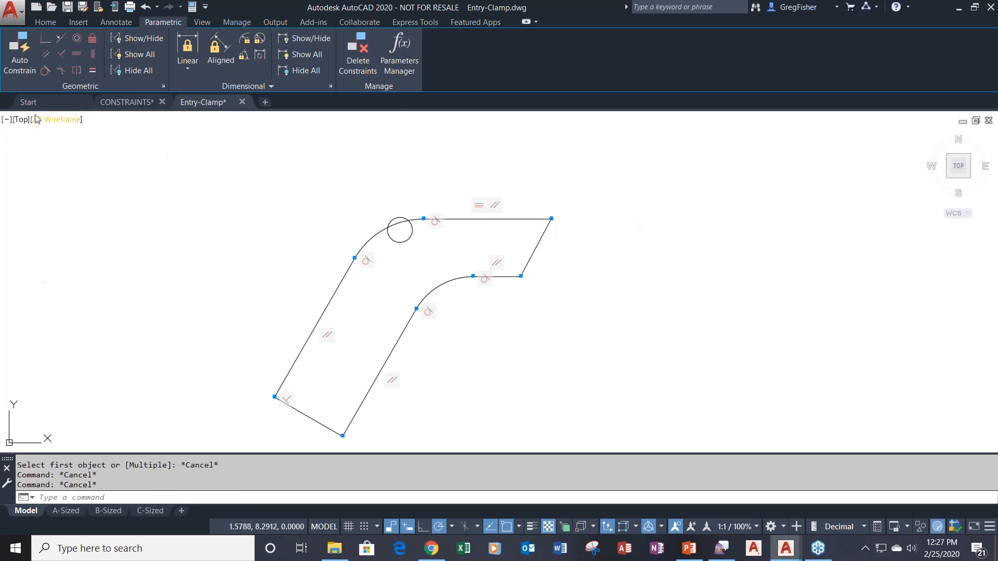
Apply a Perpendicular constraint from the upper horizontal line to the slanted end line at the clamp's right side
{"action": "left_click", "coordinate": [60, 55]}
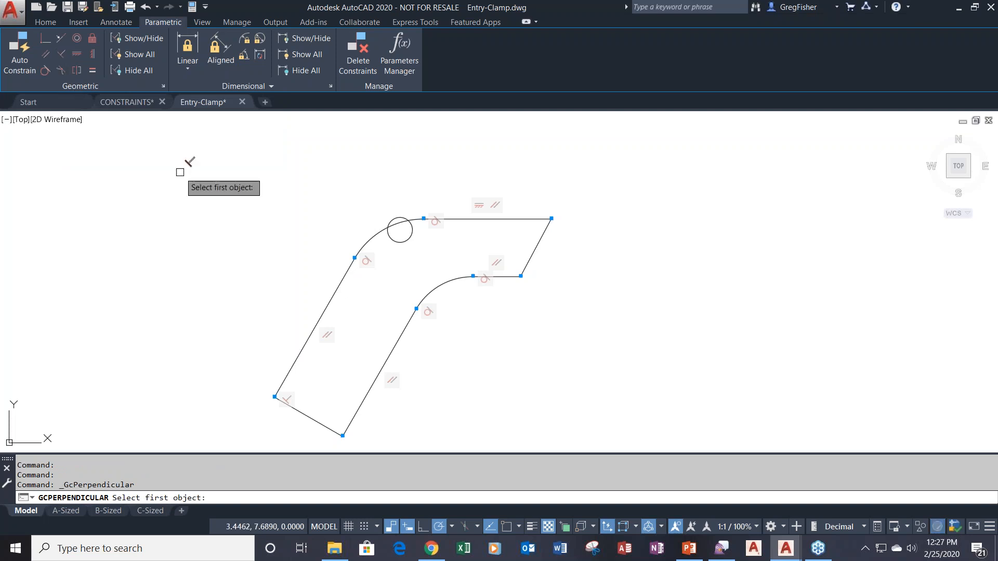
{"action": "left_click", "coordinate": [524, 219]}
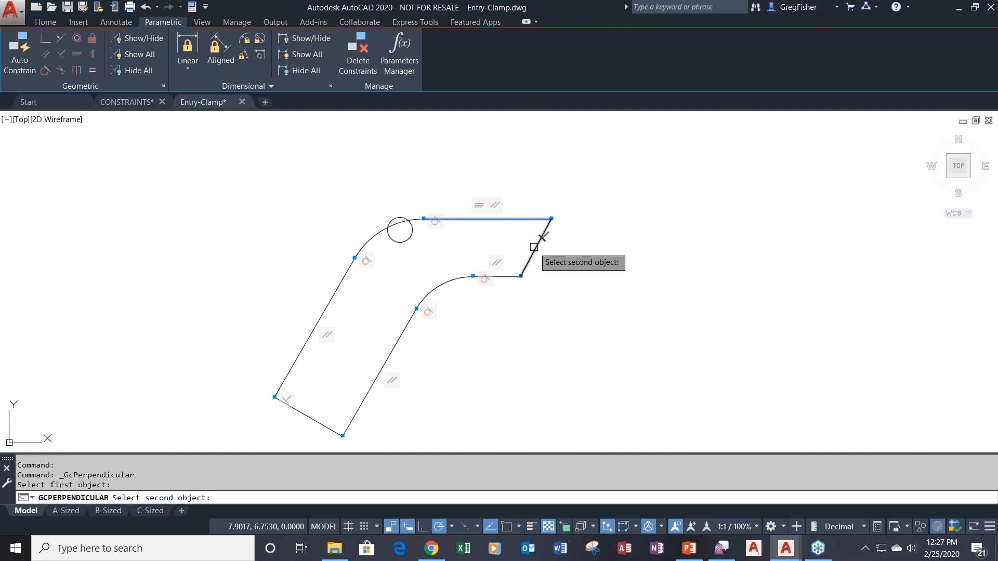
{"action": "left_click", "coordinate": [534, 247]}
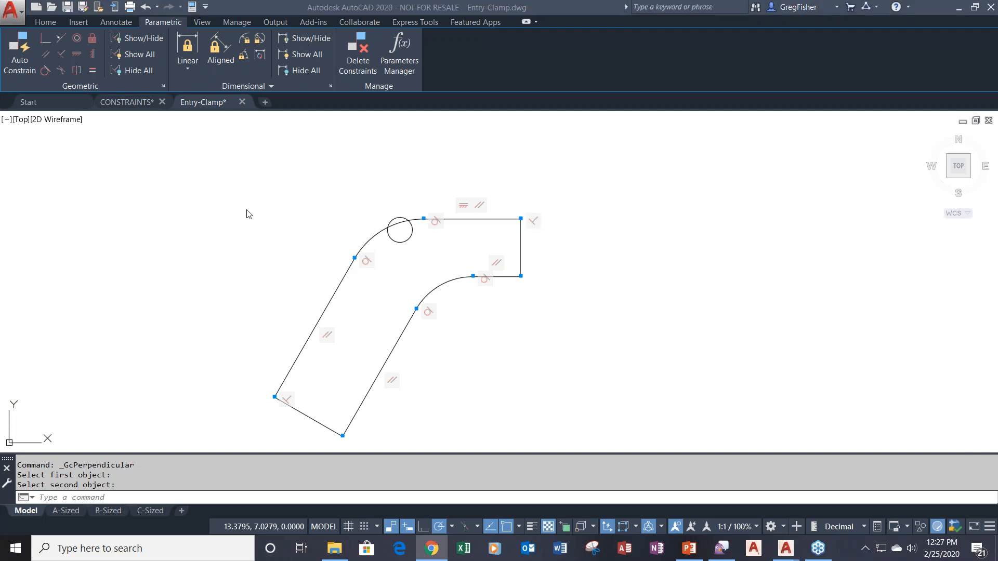
Apply an Equal constraint from the clamp's vertical right end line to its lower-left end line
{"action": "left_click", "coordinate": [172, 177]}
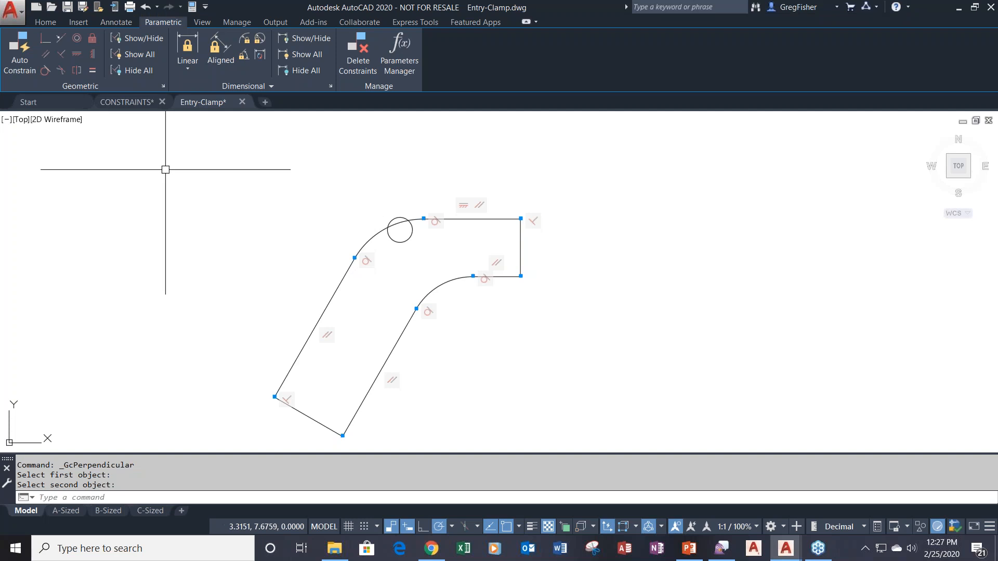
{"action": "left_click", "coordinate": [93, 74]}
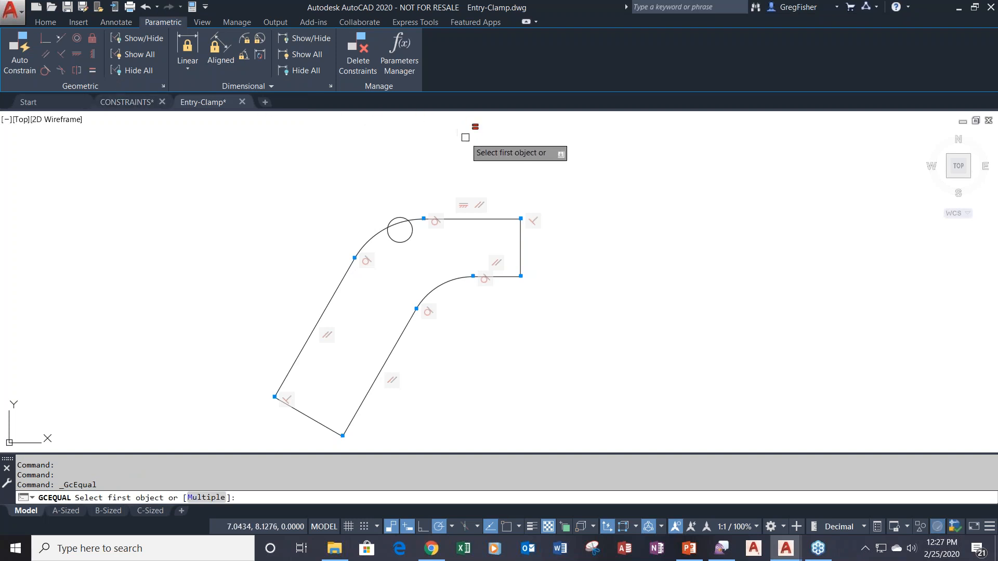
{"action": "left_click", "coordinate": [518, 244]}
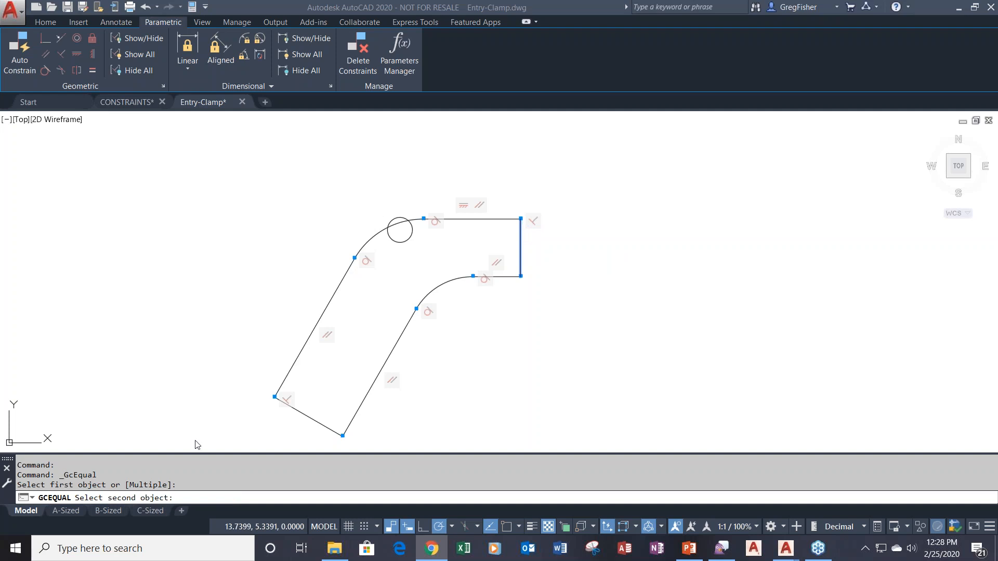
{"action": "left_click", "coordinate": [208, 329]}
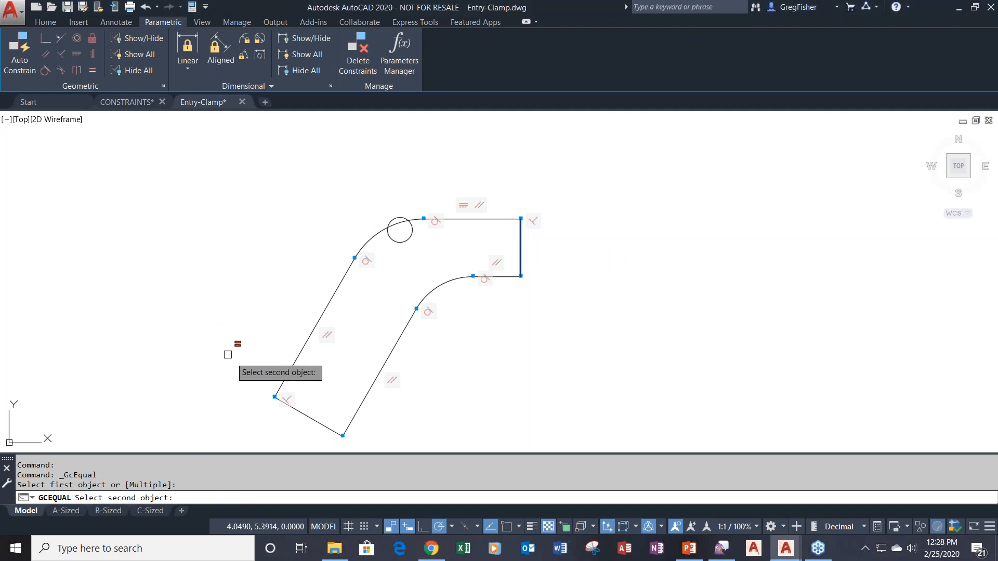
{"action": "left_click", "coordinate": [303, 415]}
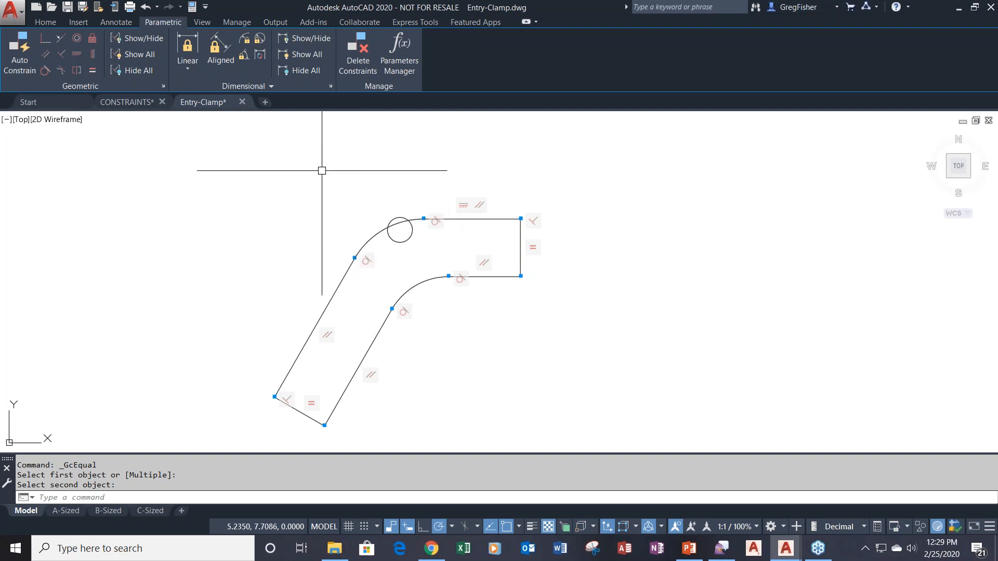
{"action": "left_click", "coordinate": [93, 73]}
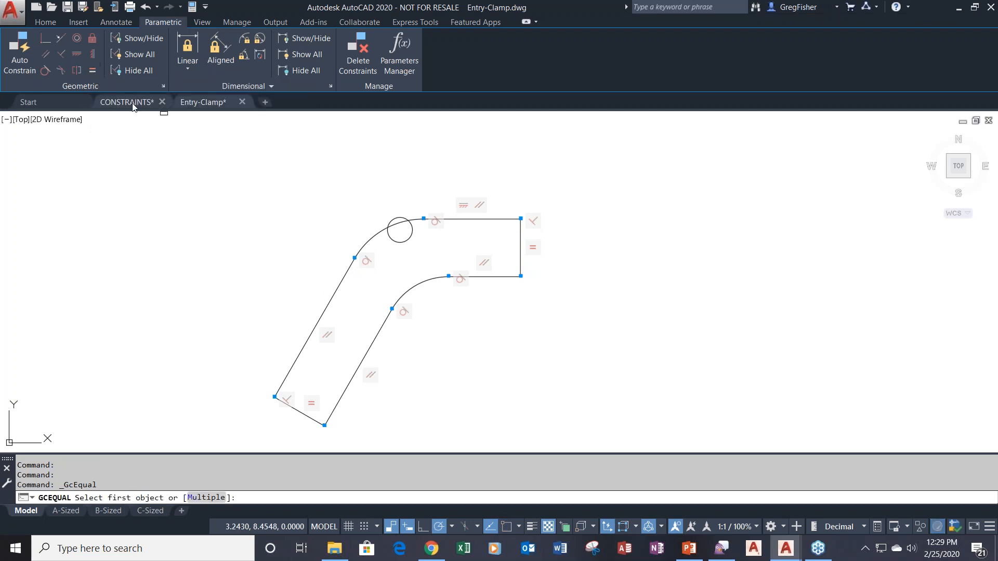
{"action": "left_click", "coordinate": [371, 237]}
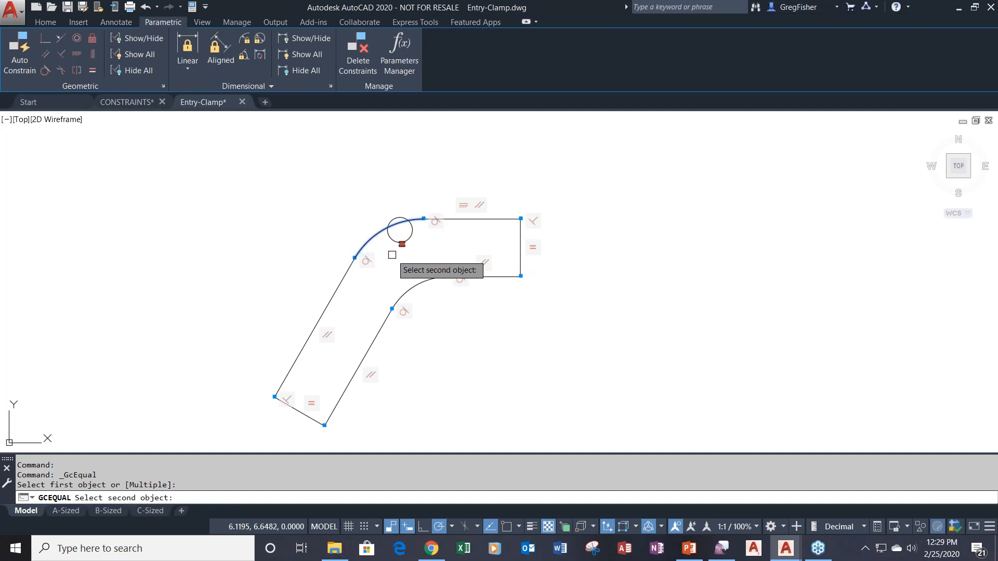
{"action": "key", "text": "Escape"}
{"action": "key", "text": "Escape"}
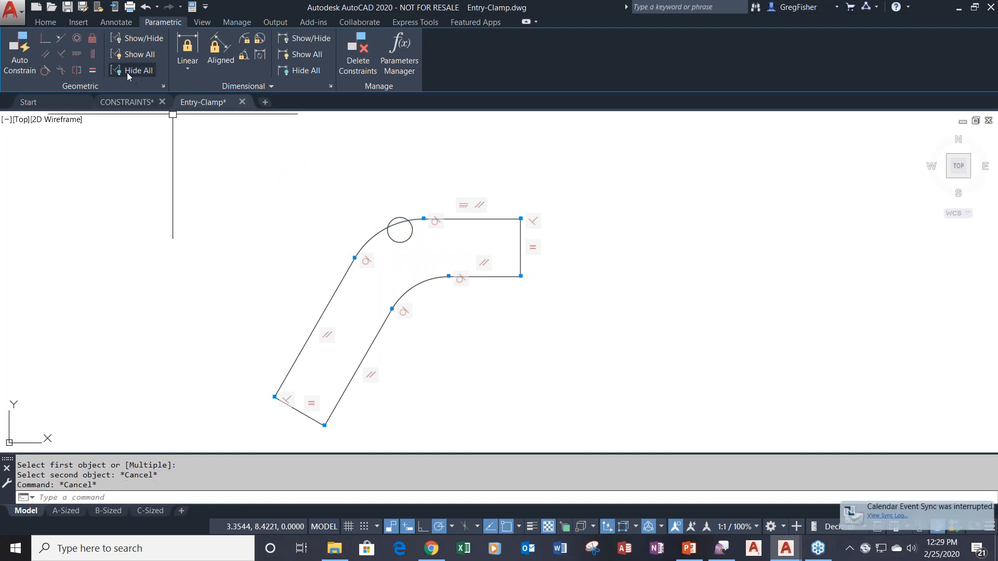
Apply an Equal constraint between the two arcs, taking the inner arc as reference for the outer arc
{"action": "left_click", "coordinate": [91, 73]}
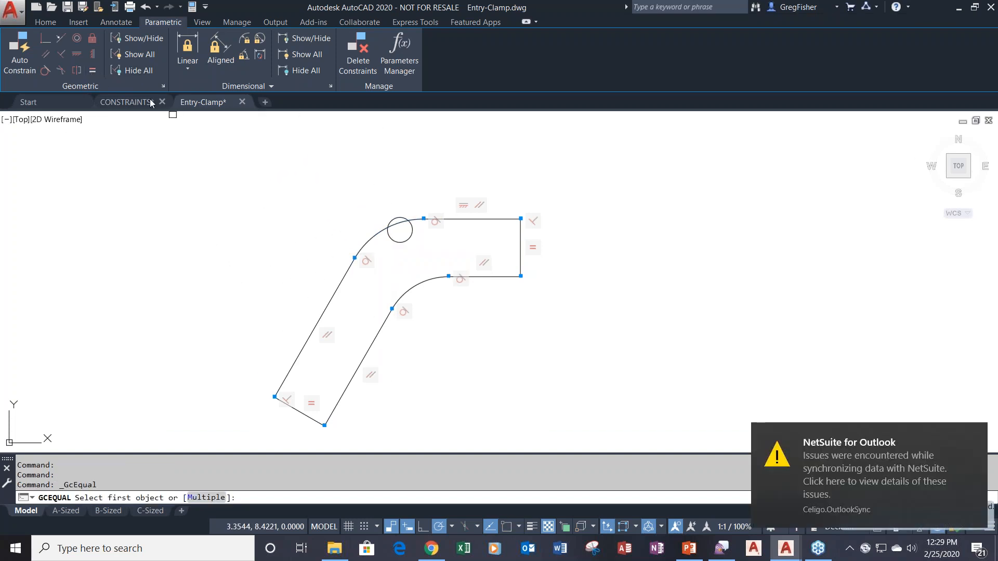
{"action": "left_click", "coordinate": [428, 280]}
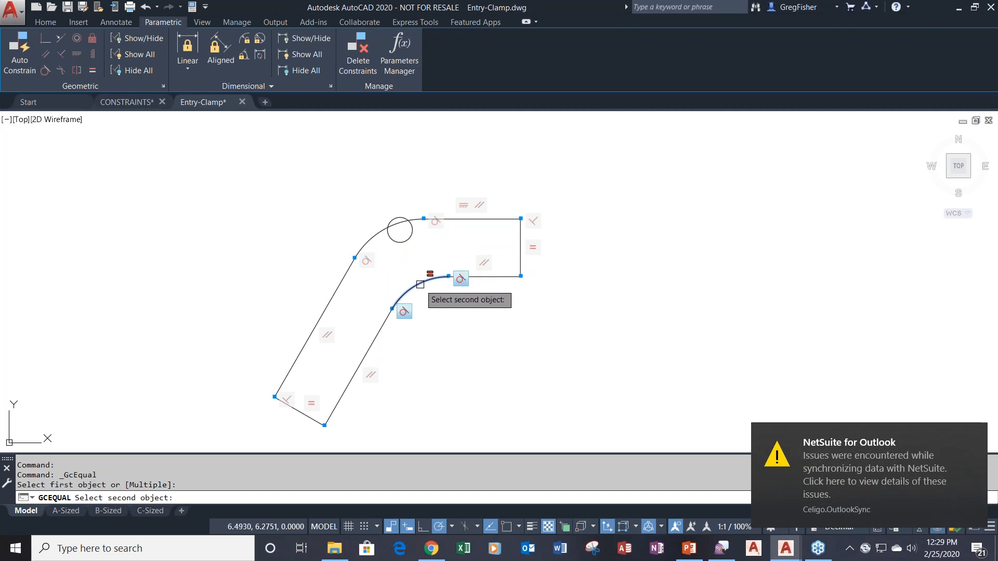
{"action": "left_click", "coordinate": [372, 234]}
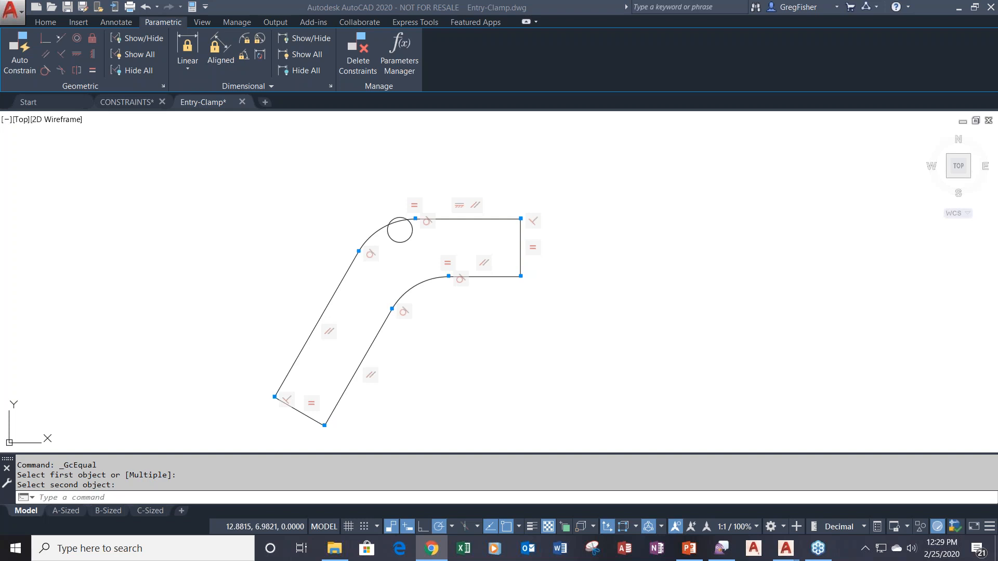
Apply a Concentric constraint from the outer arc to the small circle
{"action": "left_click", "coordinate": [151, 205]}
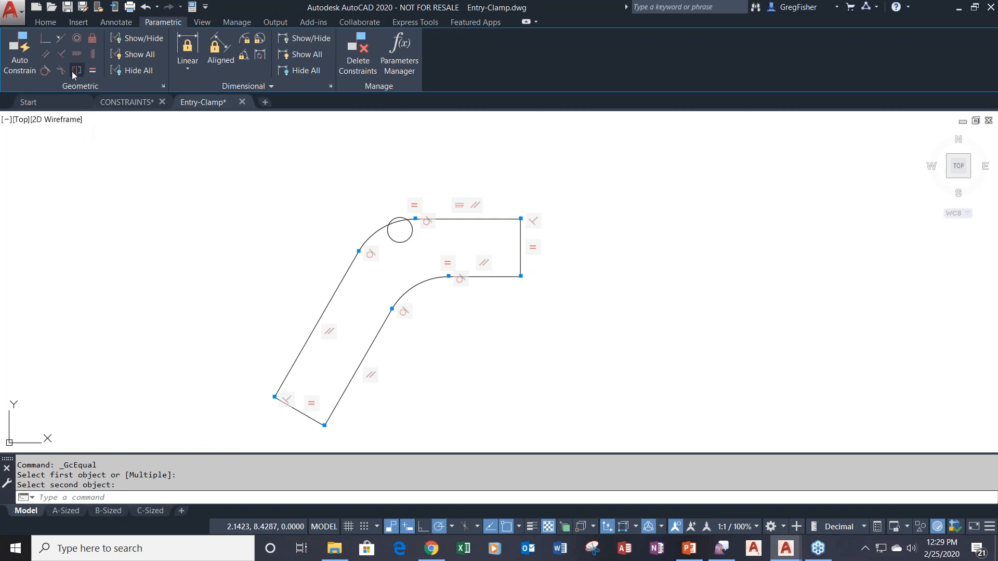
{"action": "left_click", "coordinate": [77, 38]}
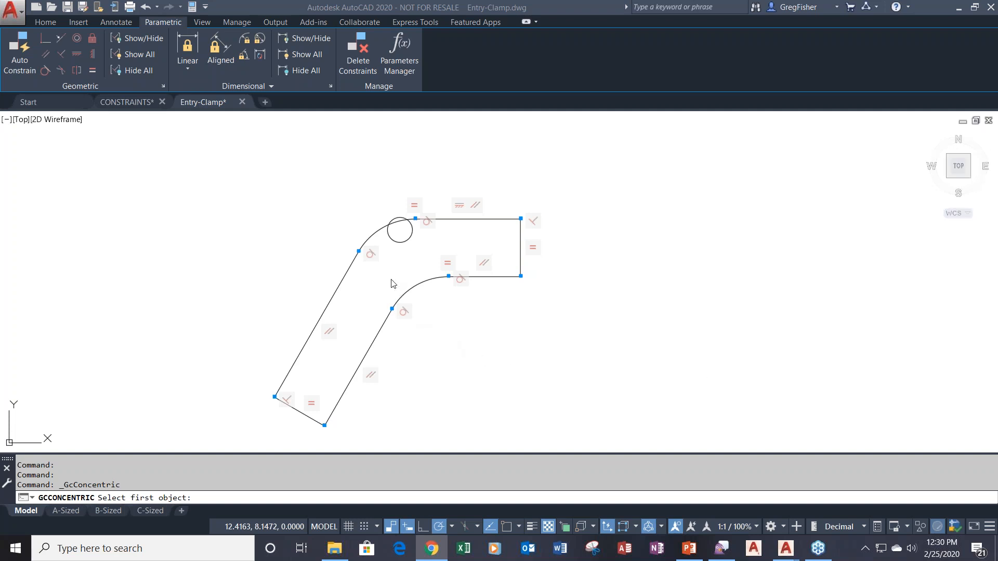
{"action": "left_click", "coordinate": [336, 213]}
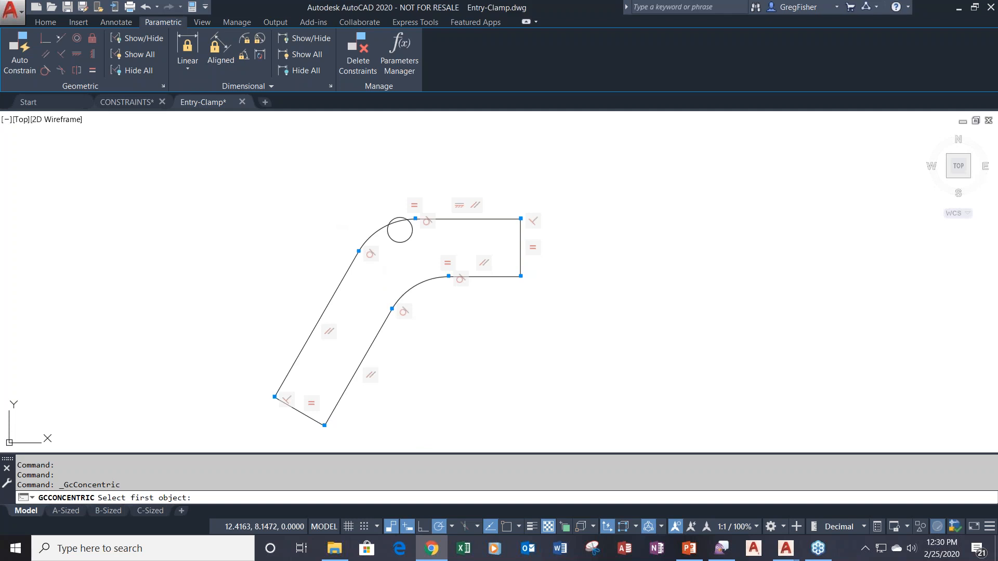
{"action": "left_click", "coordinate": [374, 233]}
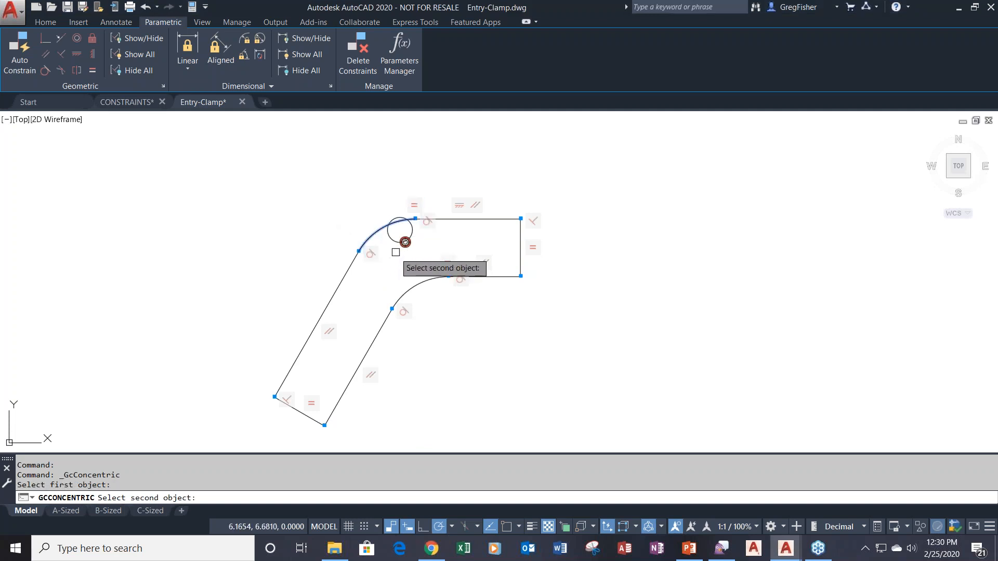
{"action": "left_click", "coordinate": [401, 219]}
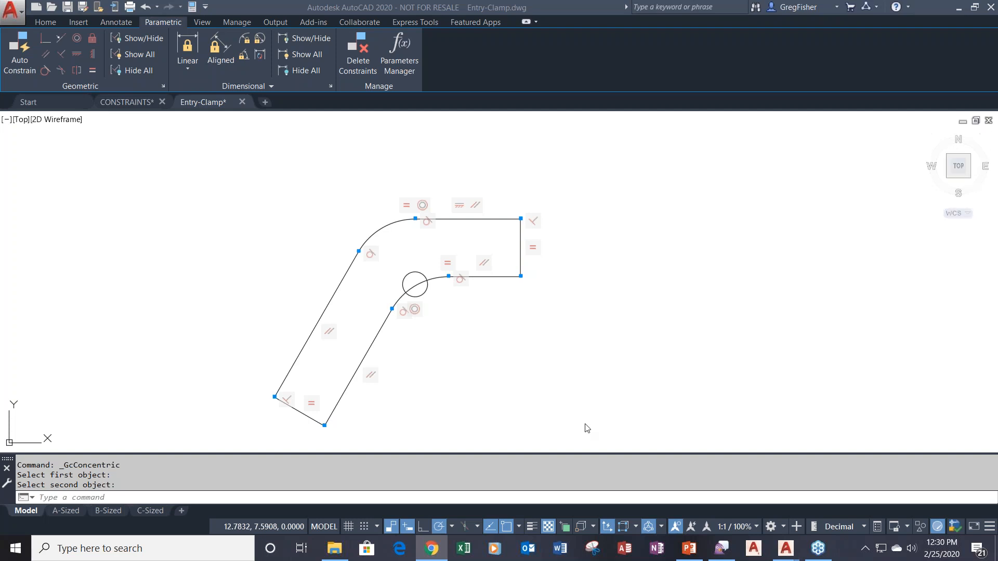
Stretch the inner slanted line from its midpoint grip about 0.46 units at 315° to widen the clamp, and clear the selection
{"action": "left_click", "coordinate": [488, 376]}
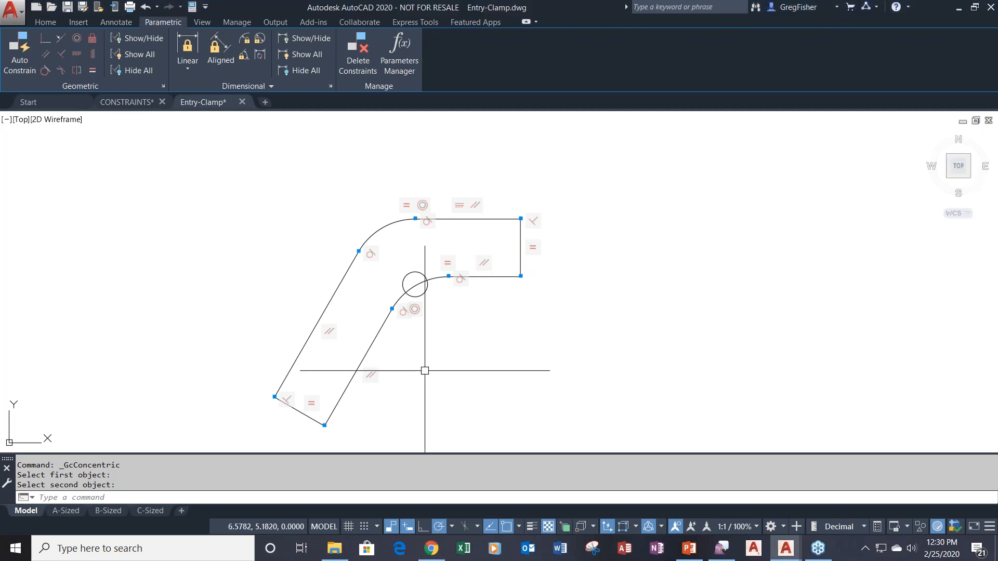
{"action": "left_click", "coordinate": [374, 345]}
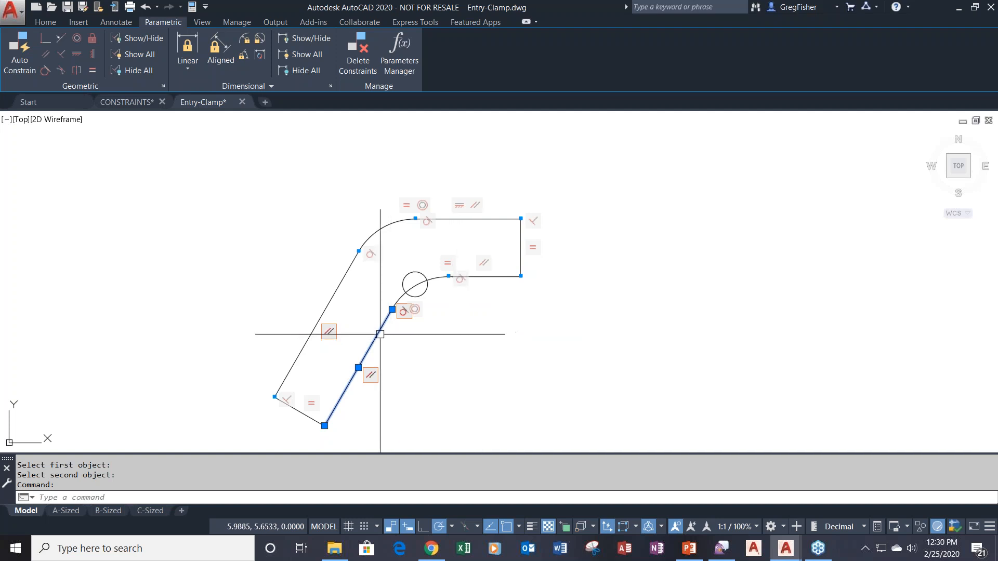
{"action": "left_click", "coordinate": [358, 367]}
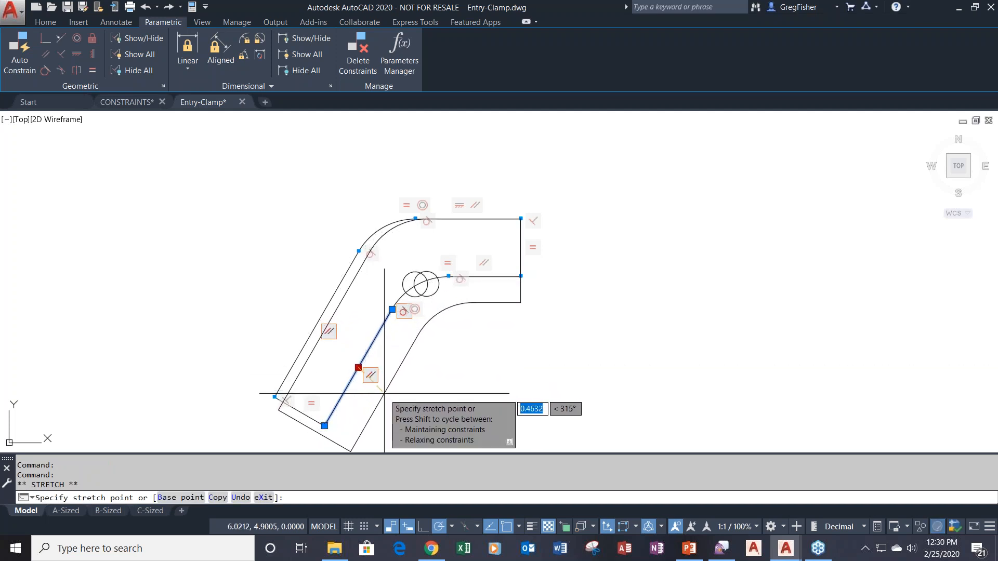
{"action": "left_click", "coordinate": [384, 393]}
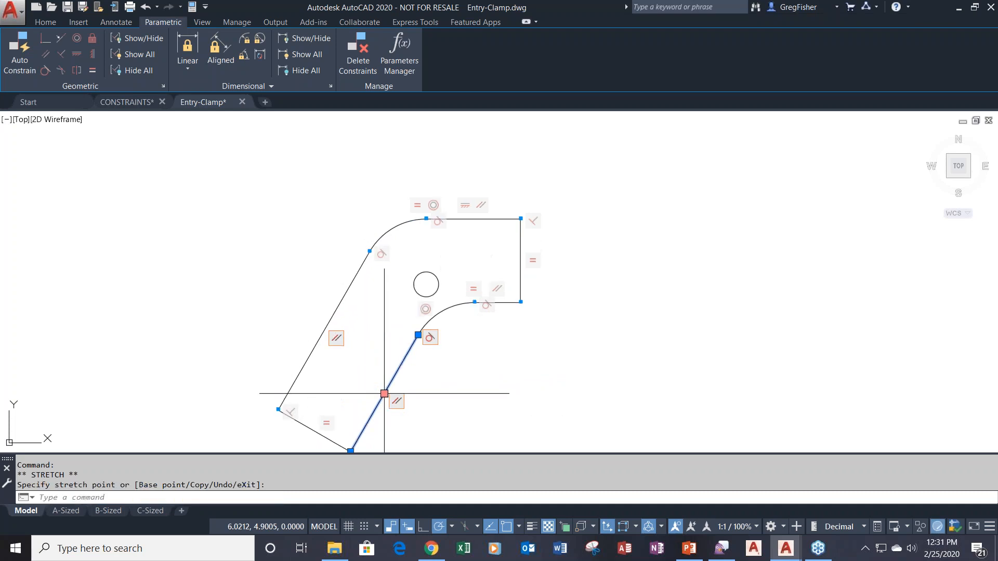
{"action": "middle_click_drag", "start_coordinate": [662, 357], "coordinate": [649, 302]}
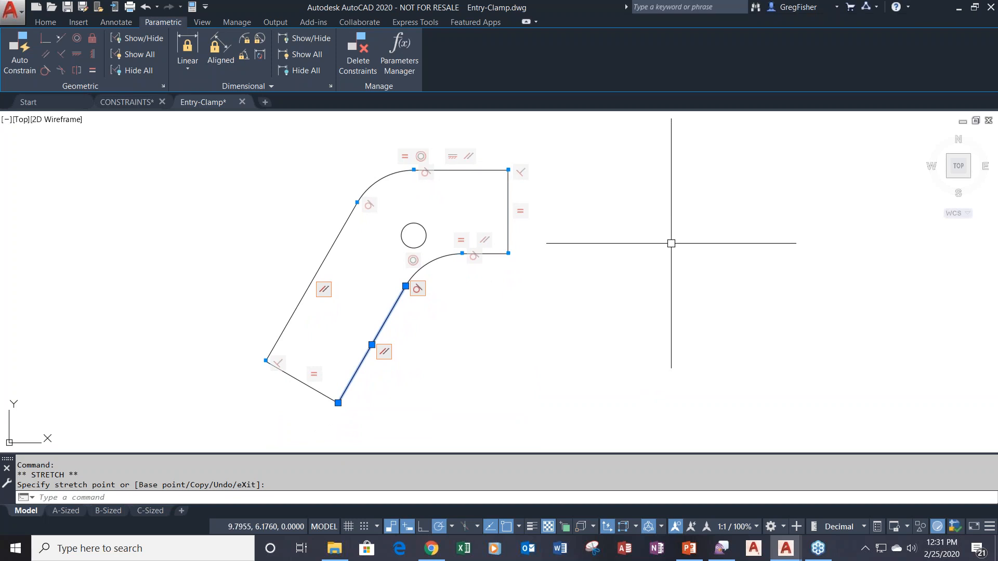
{"action": "key", "text": "Escape"}
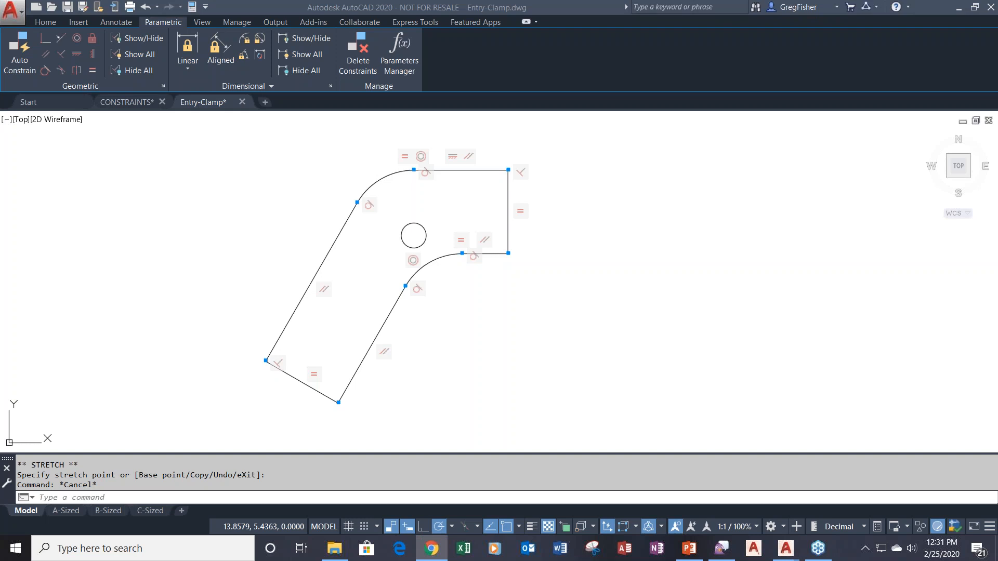
Apply a Fix constraint to the center point of the small circle
{"action": "left_click", "coordinate": [587, 381]}
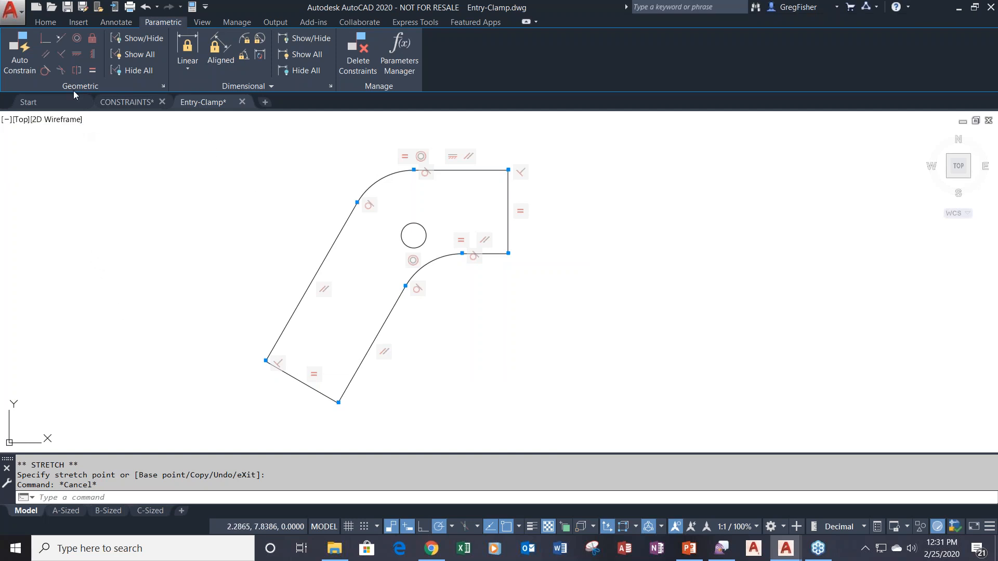
{"action": "left_click", "coordinate": [93, 40]}
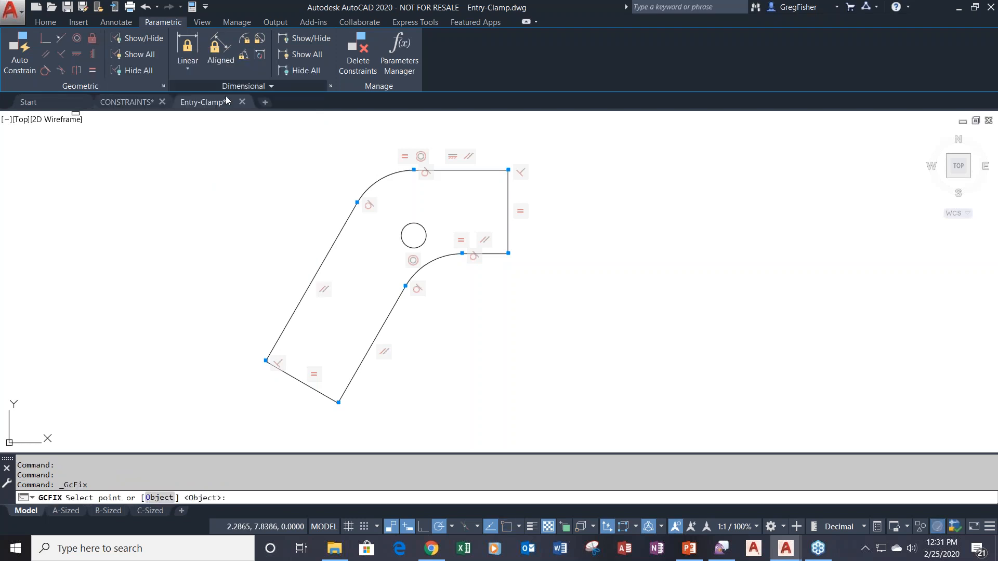
{"action": "left_click", "coordinate": [417, 223]}
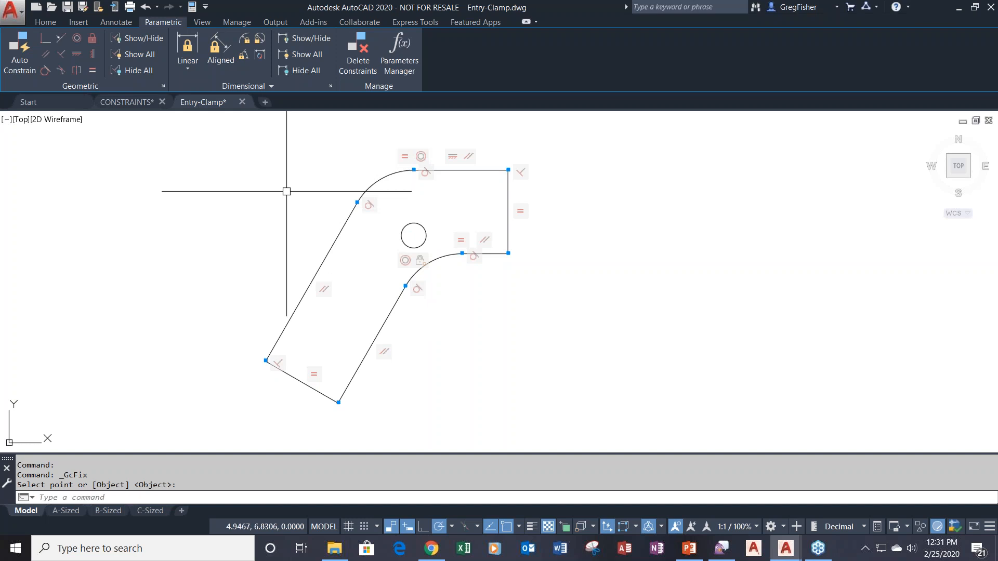
Hide all geometric constraint markers in the clamp drawing
{"action": "middle_click_drag", "start_coordinate": [287, 191], "coordinate": [267, 203]}
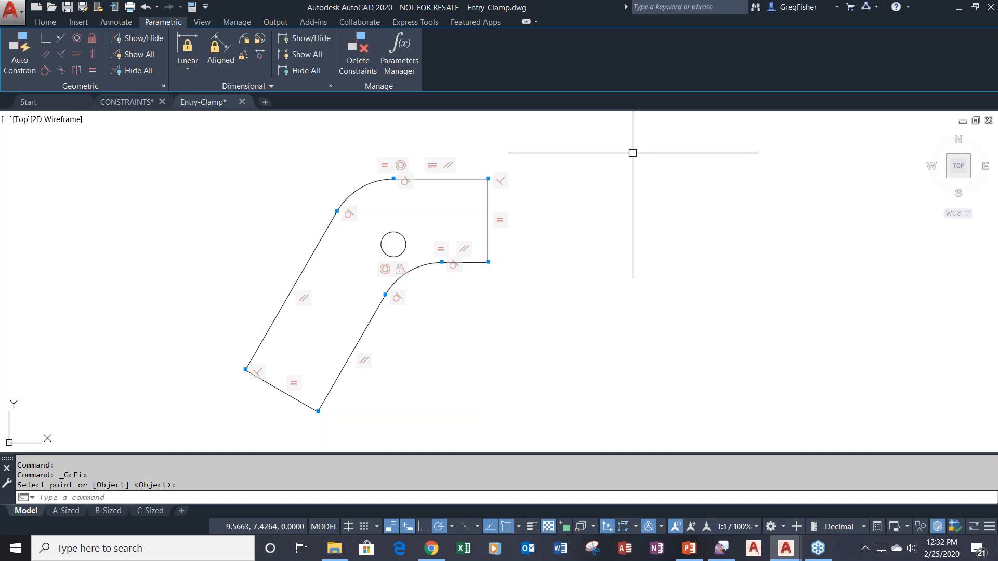
{"action": "left_click", "coordinate": [134, 71]}
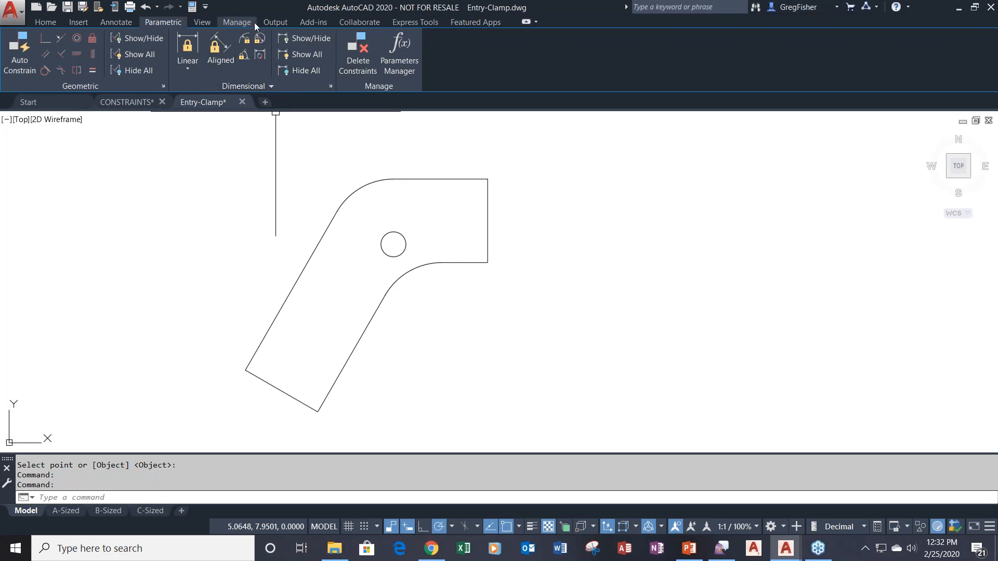
Add a Linear dimensional constraint to the clamp's vertical end line as an object and set it to 1
{"action": "left_click", "coordinate": [190, 48]}
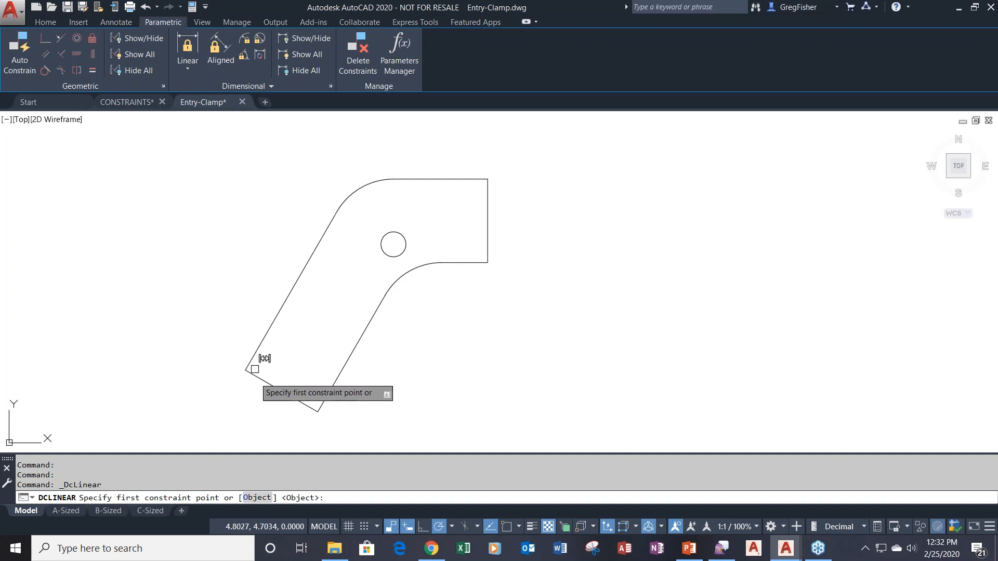
{"action": "left_click", "coordinate": [257, 498]}
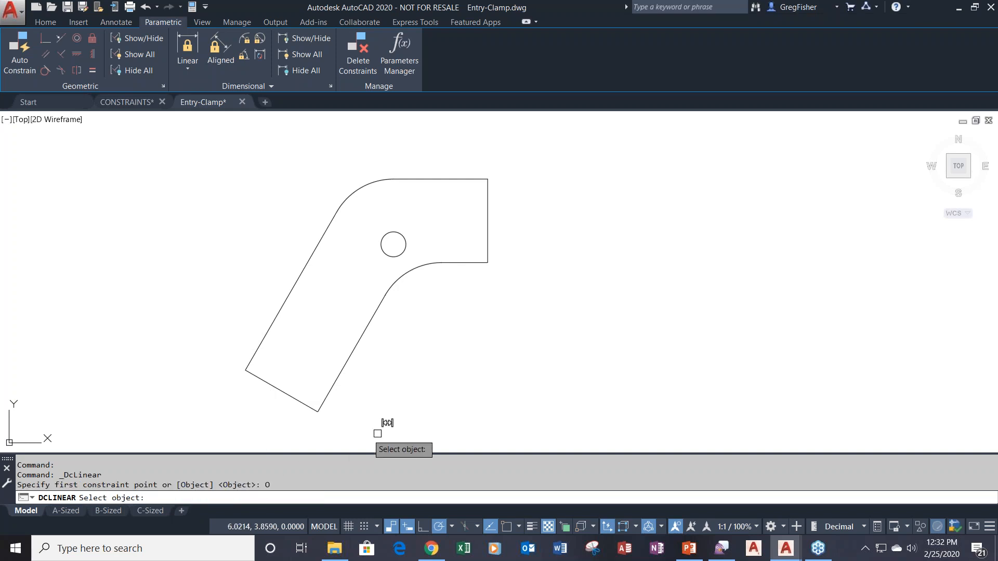
{"action": "left_click", "coordinate": [489, 215]}
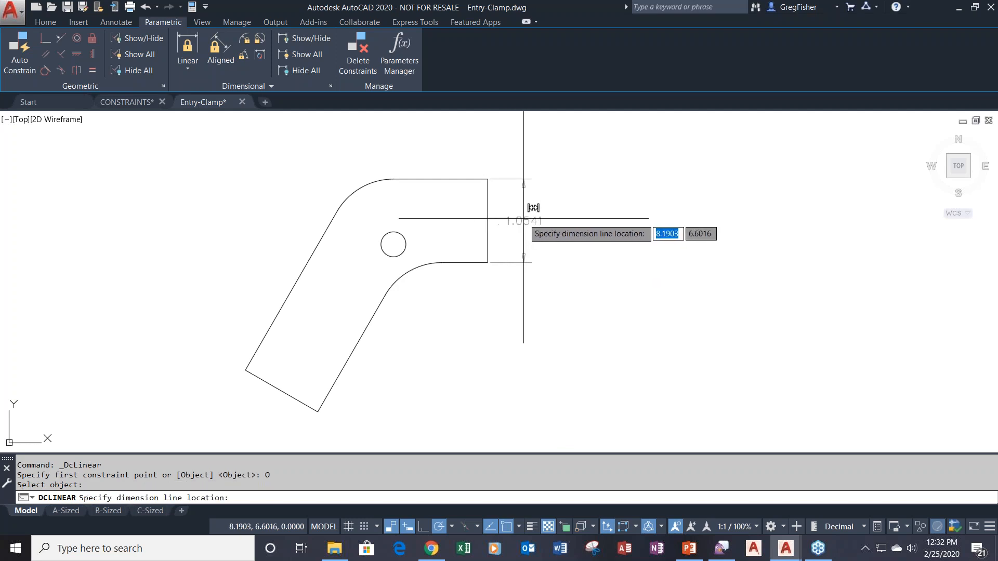
{"action": "left_click", "coordinate": [540, 219]}
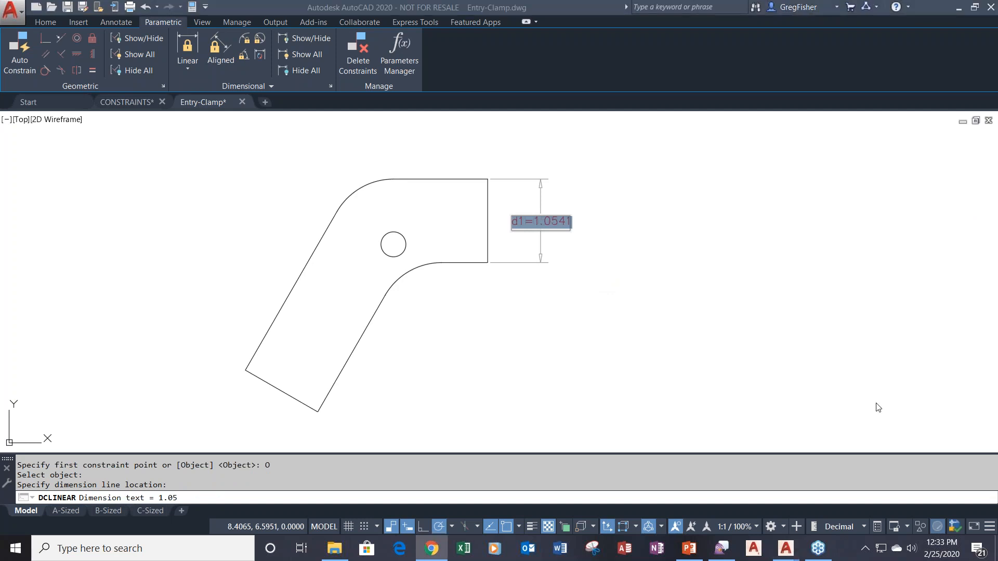
{"action": "left_click", "coordinate": [610, 277]}
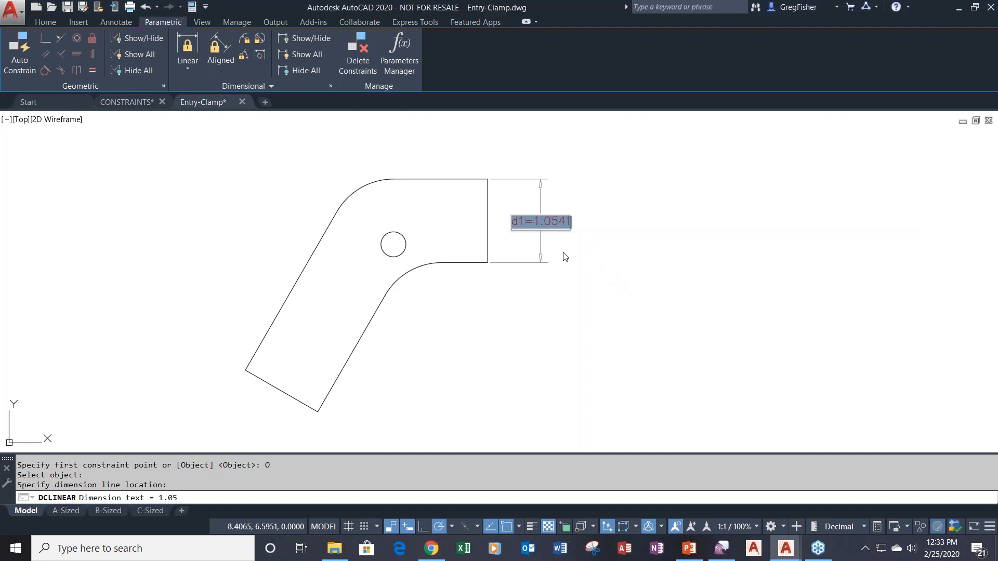
{"action": "key", "text": "BackSpace"}
{"action": "type", "text": "1"}
{"action": "key", "text": "Return"}
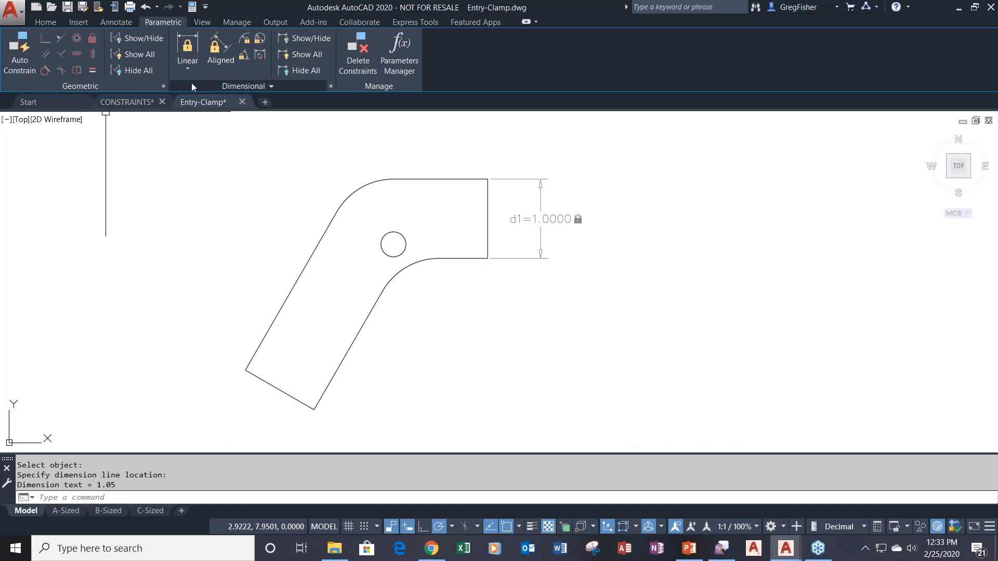
Add a Linear dimensional constraint above the clamp's upper horizontal line and set its length to 1
{"action": "left_click", "coordinate": [188, 46]}
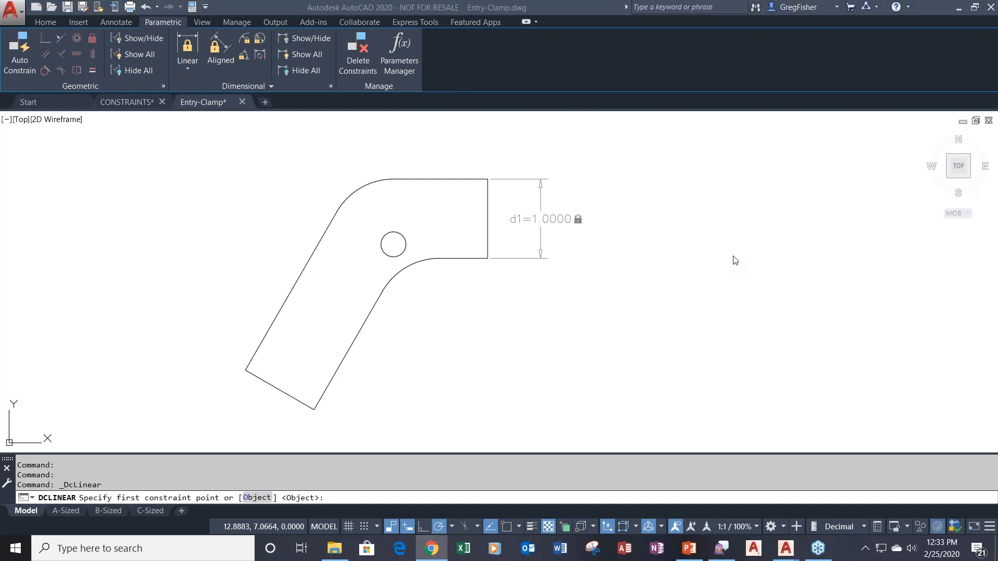
{"action": "left_click", "coordinate": [644, 194]}
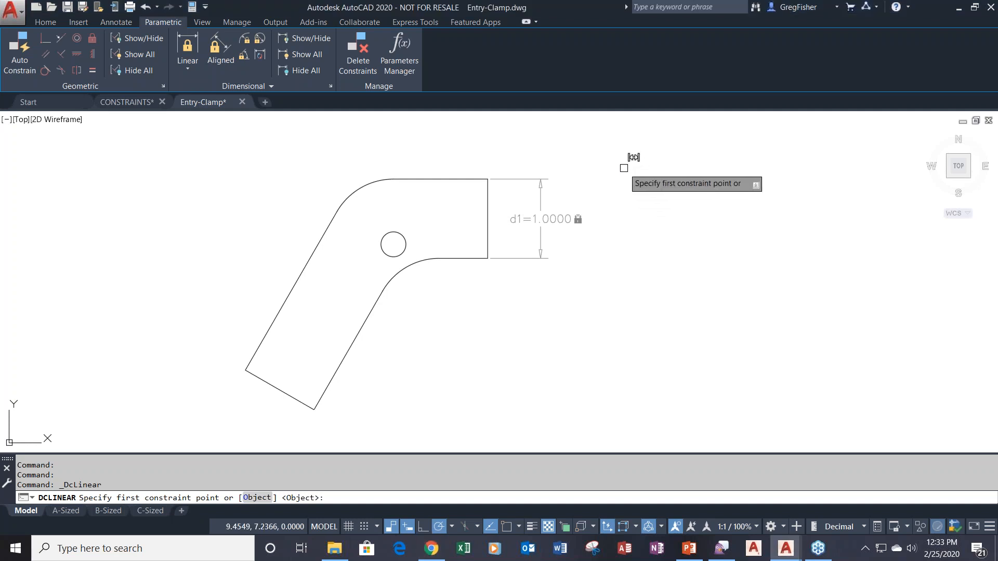
{"action": "key", "text": "Return"}
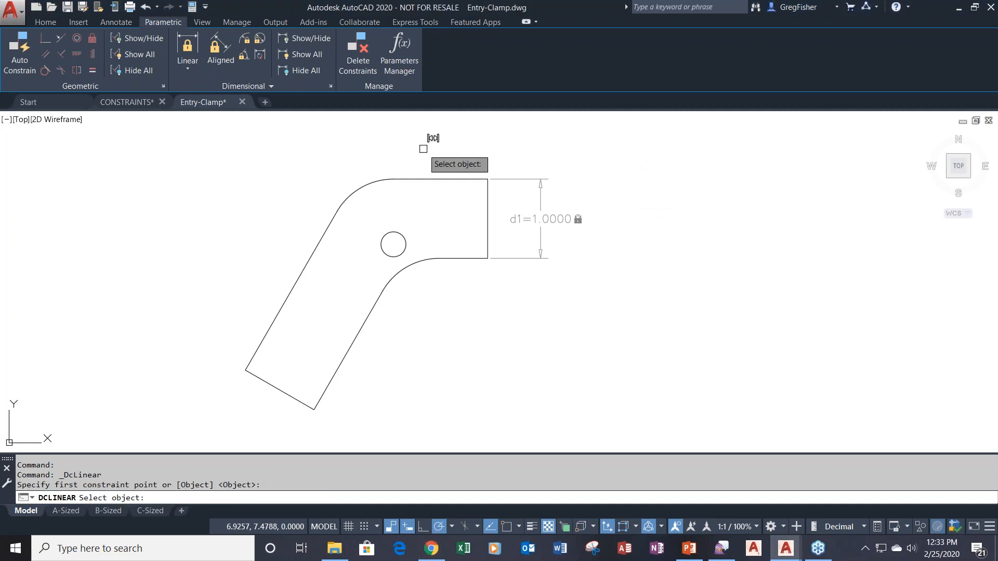
{"action": "left_click", "coordinate": [424, 178]}
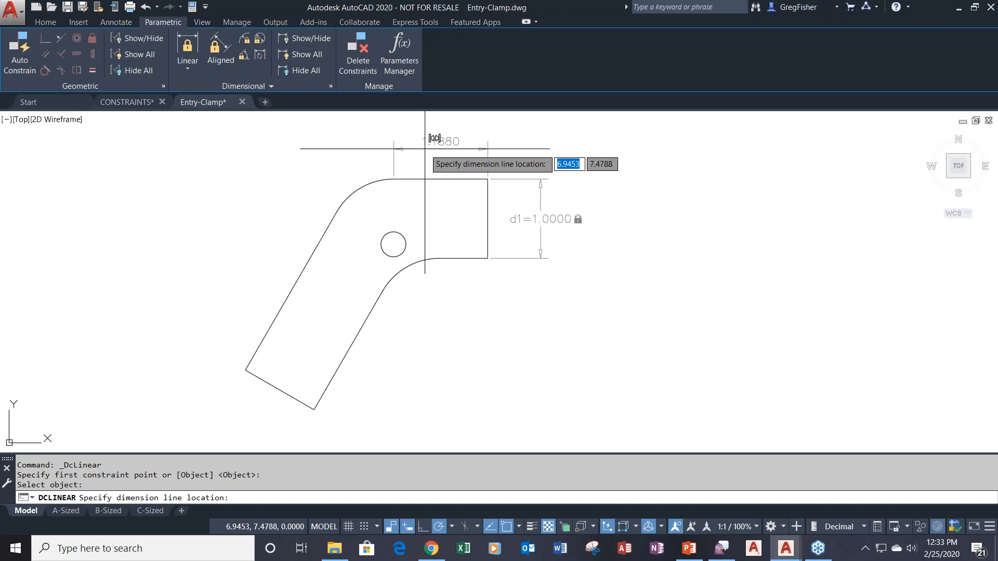
{"action": "left_click", "coordinate": [424, 149]}
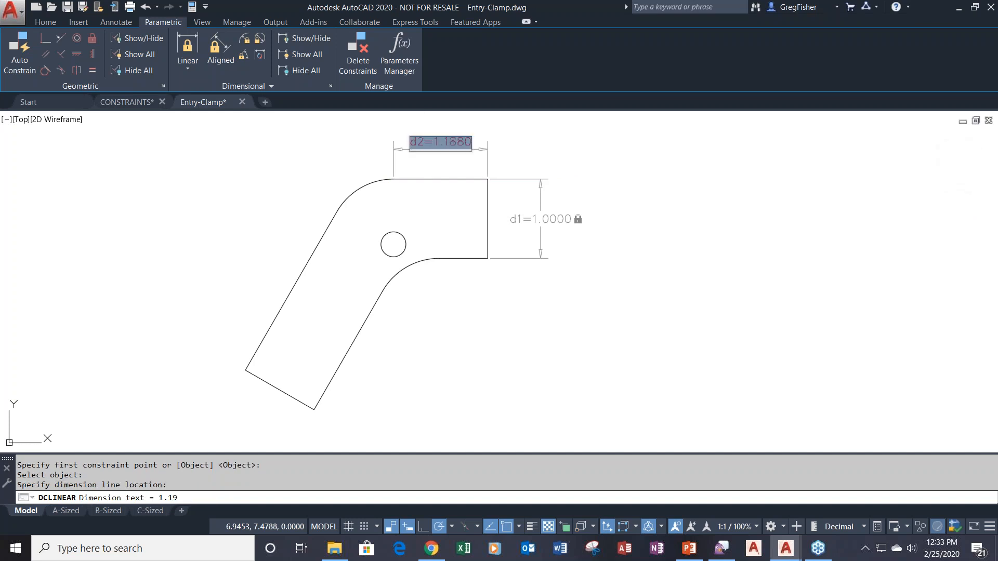
{"action": "type", "text": "1"}
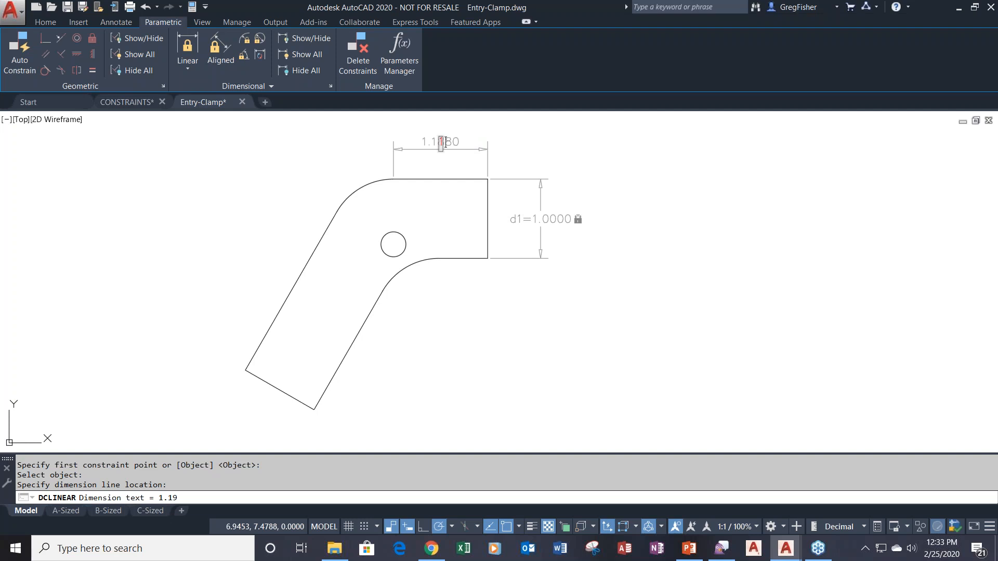
{"action": "key", "text": "Return"}
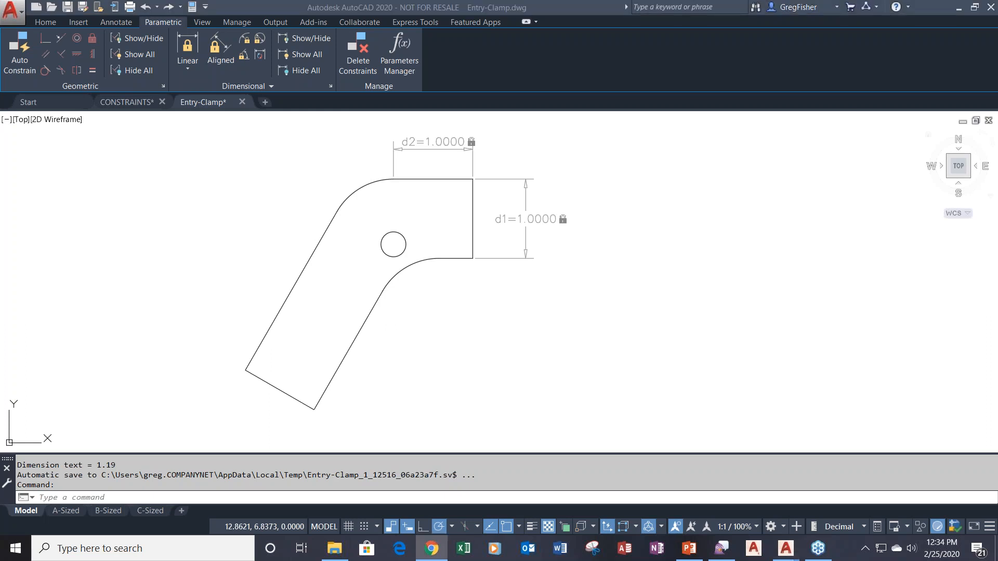
{"action": "left_click", "coordinate": [211, 151]}
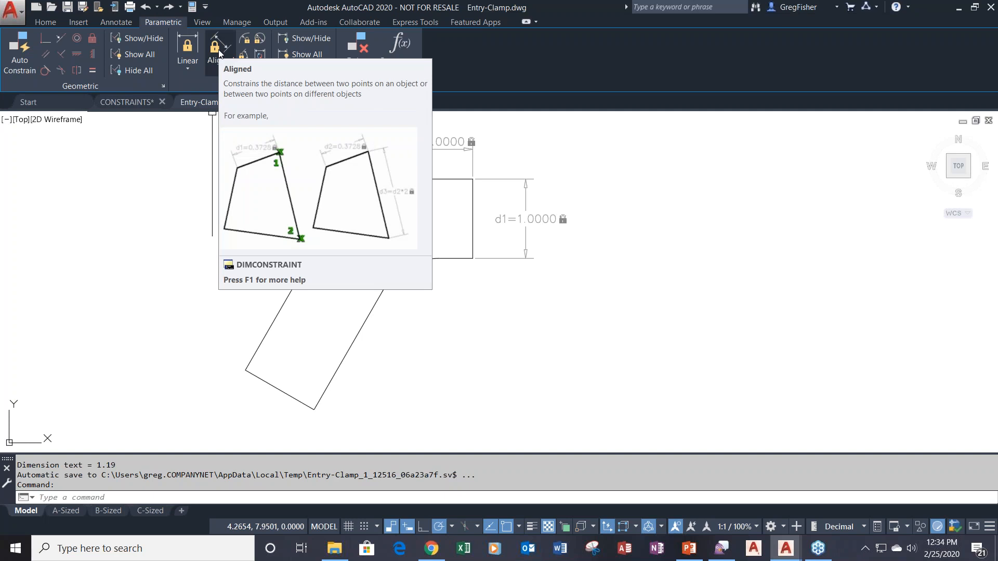
{"action": "left_click", "coordinate": [219, 53]}
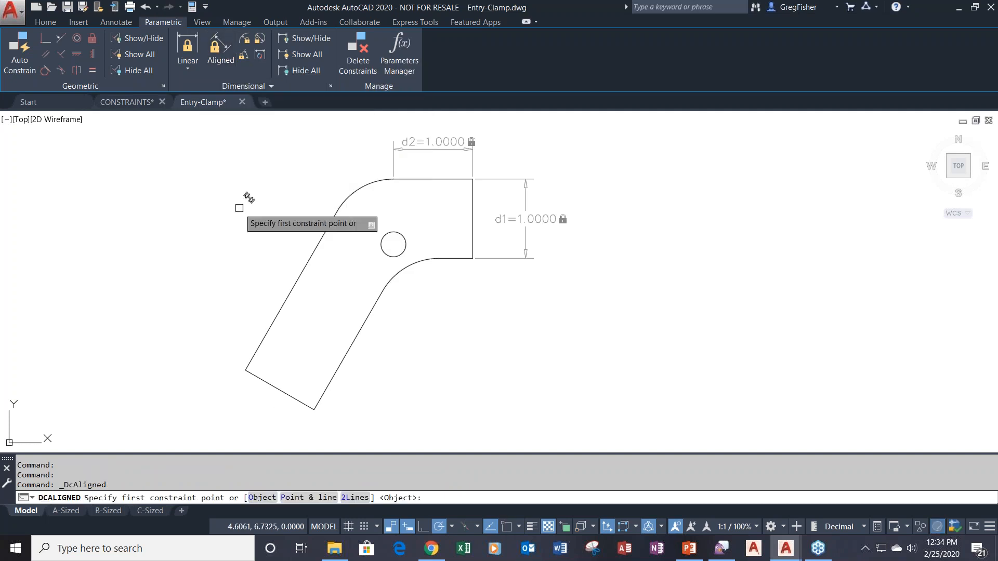
{"action": "left_click", "coordinate": [300, 272]}
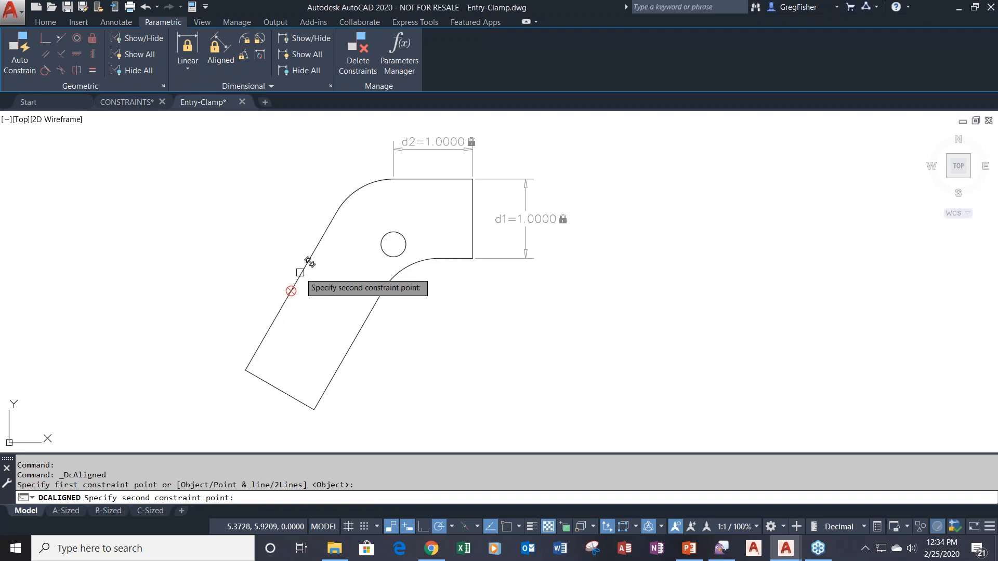
{"action": "left_click", "coordinate": [268, 252]}
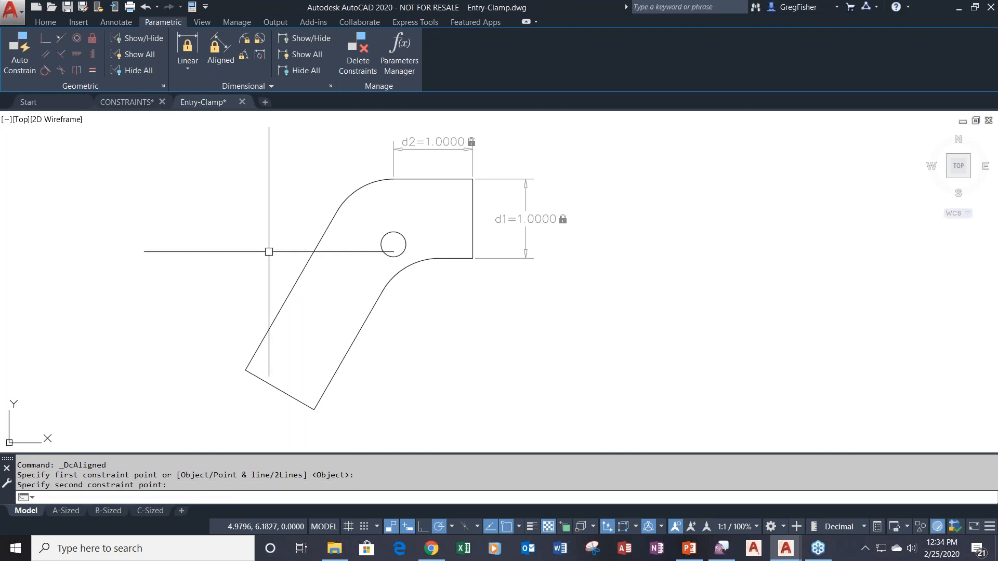
Add an Aligned dimensional constraint to the outer slanted line as an object, with the expression d2+1
{"action": "key", "text": "Return"}
{"action": "key", "text": "Return"}
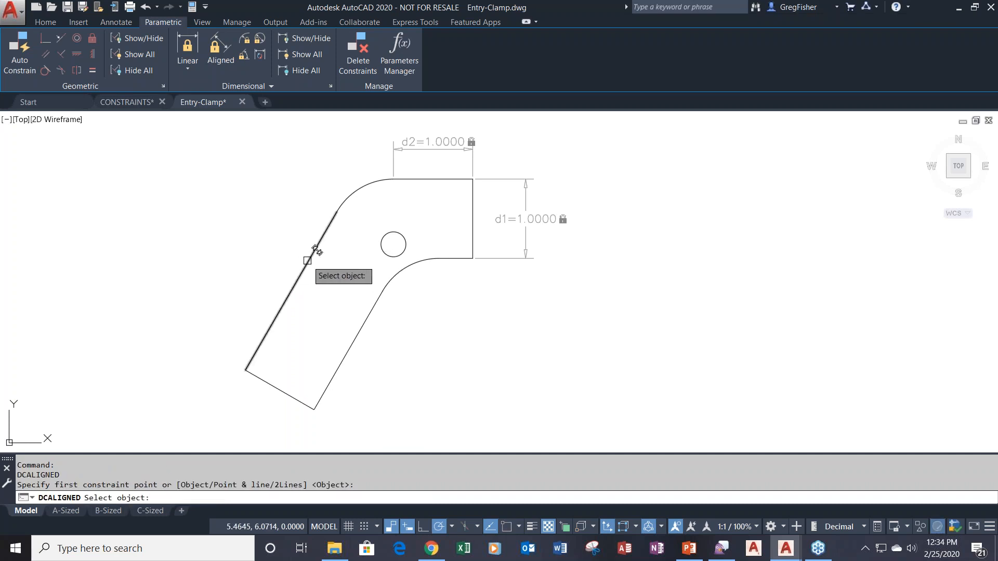
{"action": "left_click", "coordinate": [308, 260]}
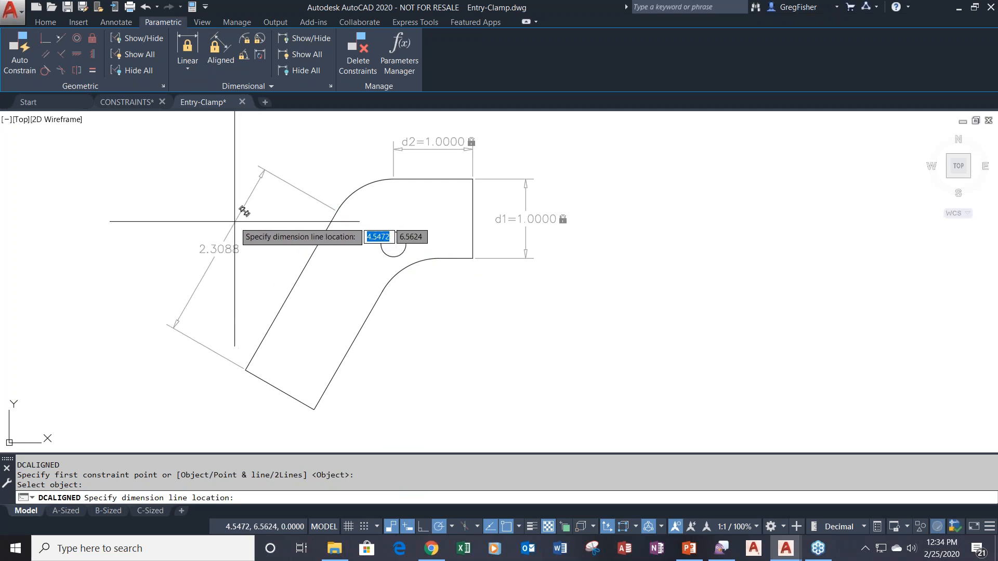
{"action": "left_click", "coordinate": [234, 222]}
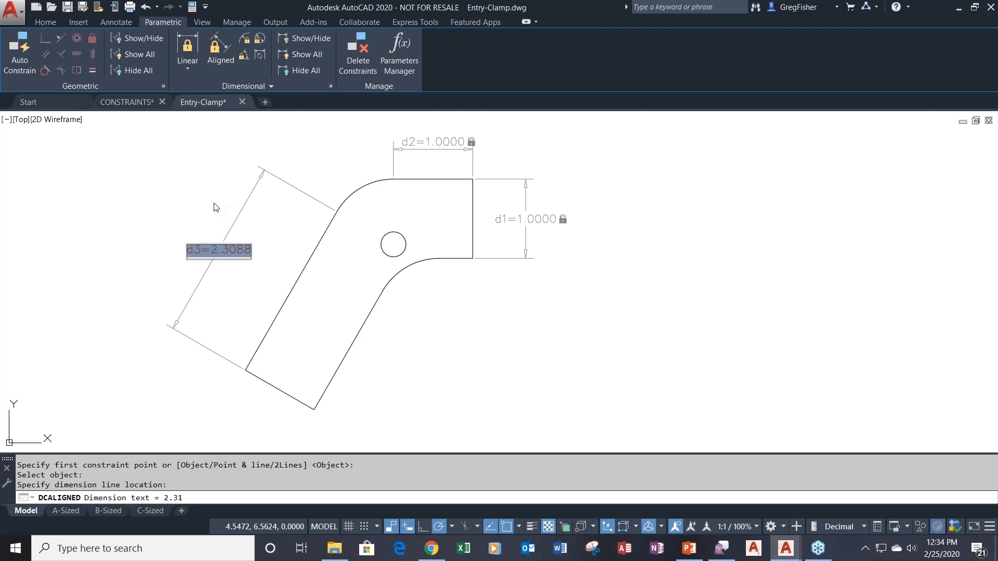
{"action": "type", "text": "d2"}
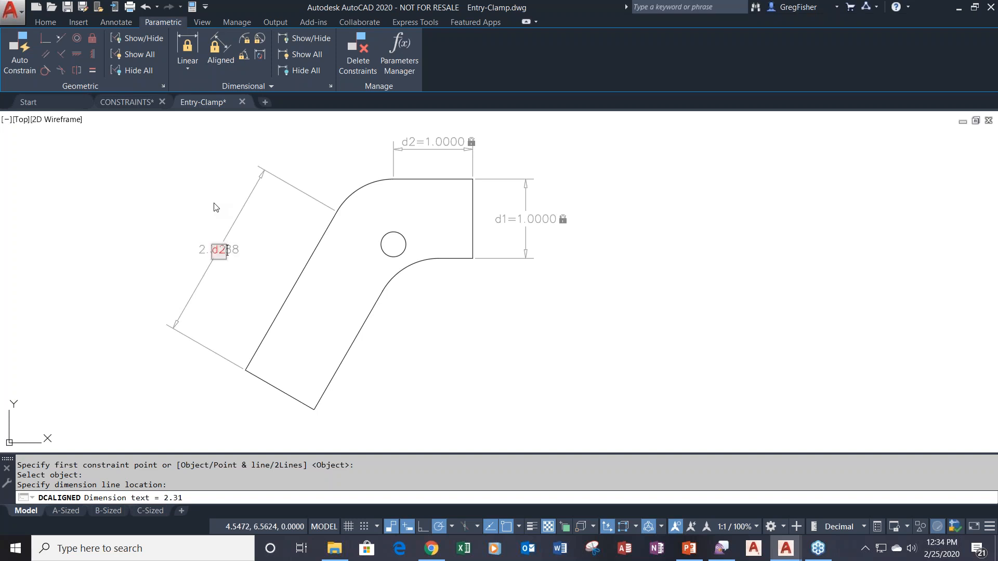
{"action": "type", "text": "+1"}
{"action": "key", "text": "Return"}
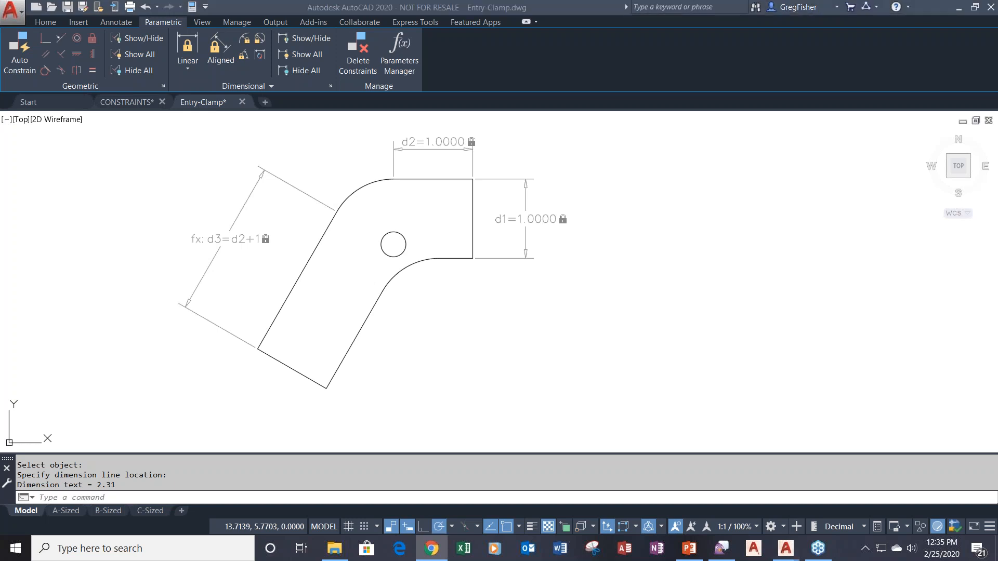
Set the upper horizontal line's dimensional constraint d2 to 2 and leave text editing
{"action": "left_click", "coordinate": [623, 291]}
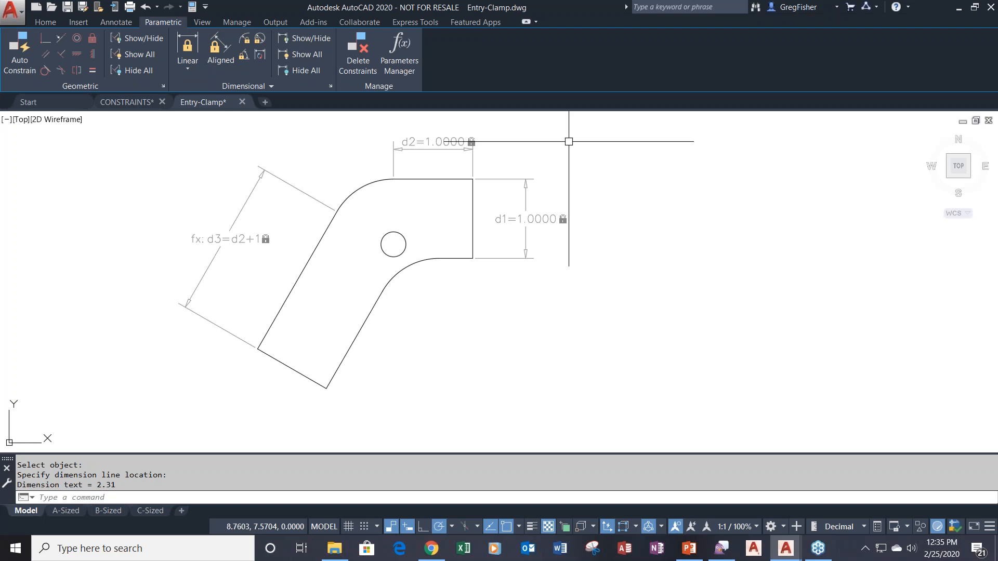
{"action": "left_click", "coordinate": [445, 140]}
{"action": "double_click", "coordinate": [446, 141]}
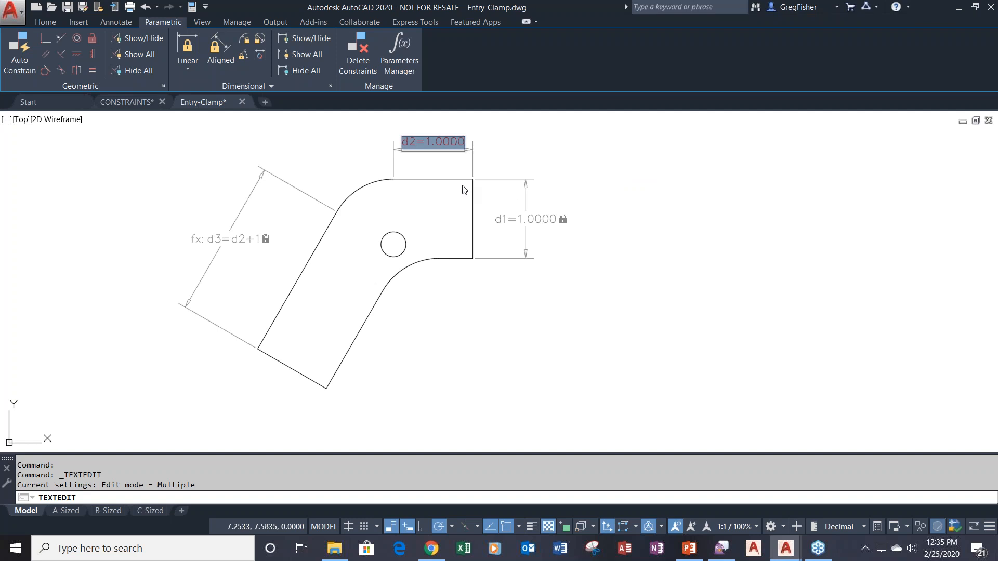
{"action": "type", "text": "2"}
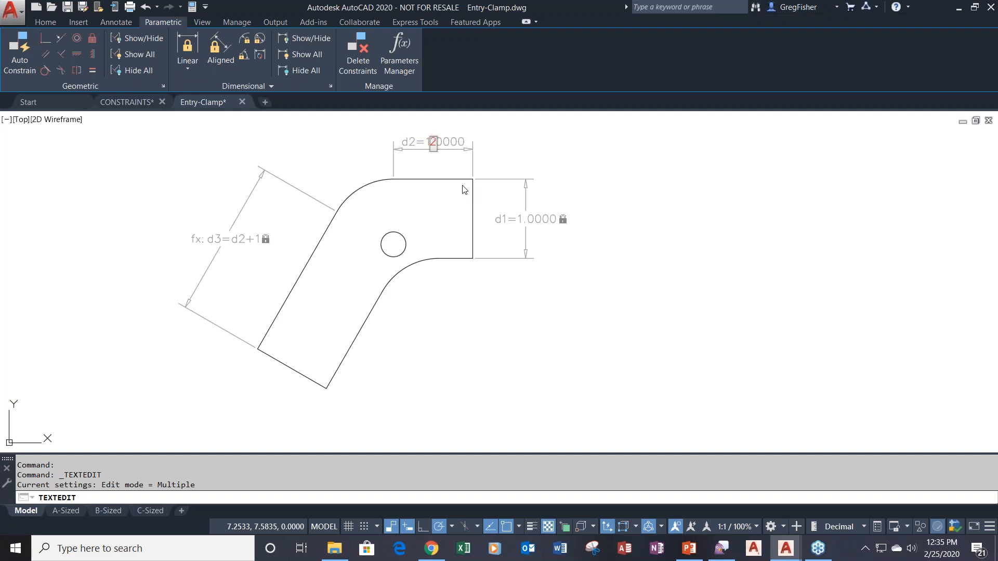
{"action": "key", "text": "Return"}
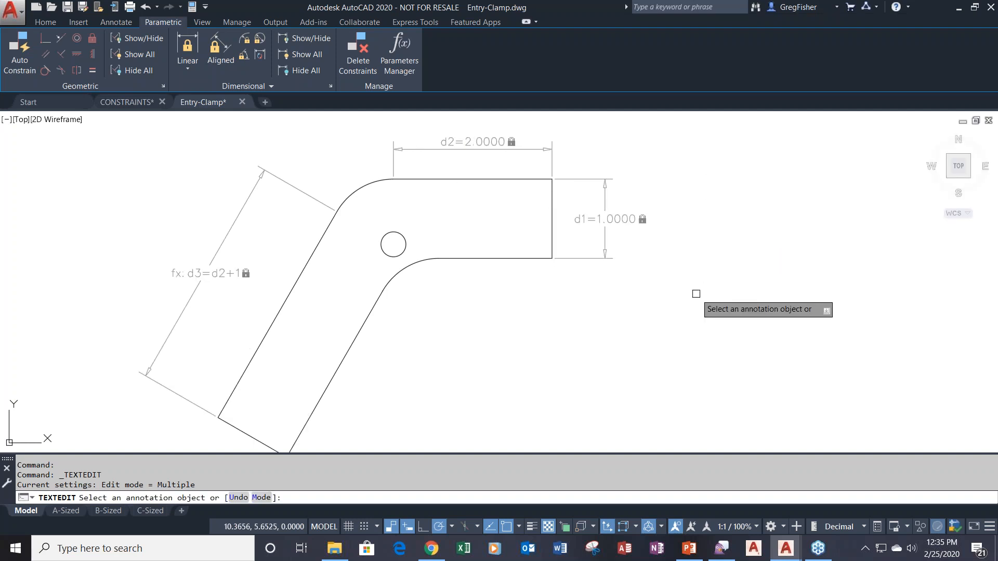
{"action": "scroll", "coordinate": [696, 293], "scroll_direction": "down", "scroll_amount": 3}
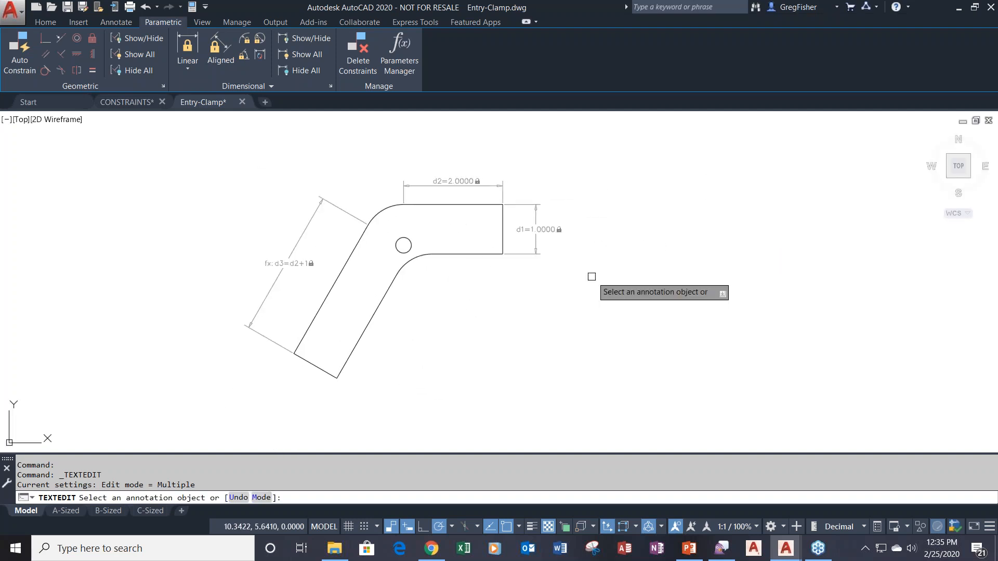
{"action": "scroll", "coordinate": [527, 282], "scroll_direction": "up", "scroll_amount": 1}
{"action": "scroll", "coordinate": [540, 289], "scroll_direction": "up", "scroll_amount": 1}
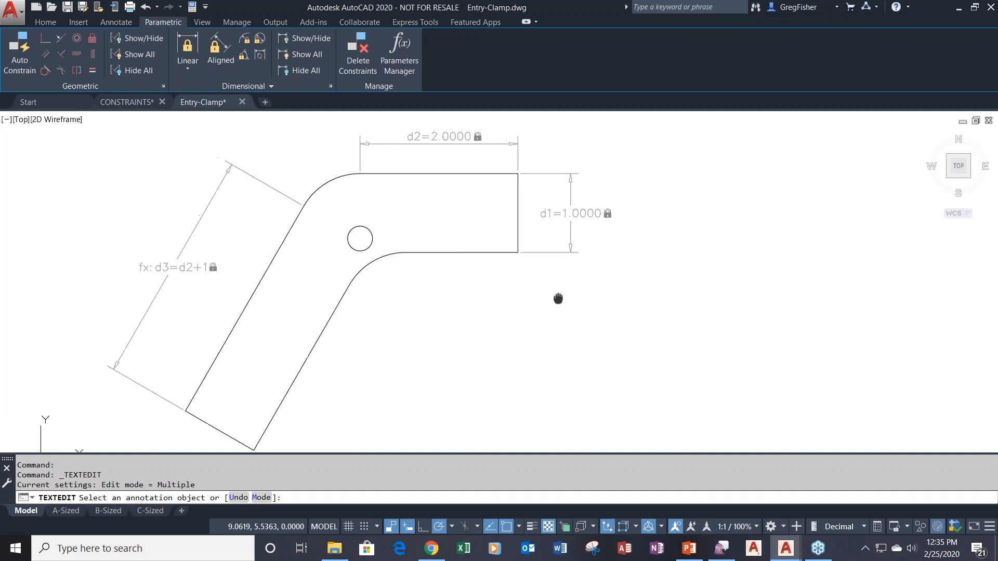
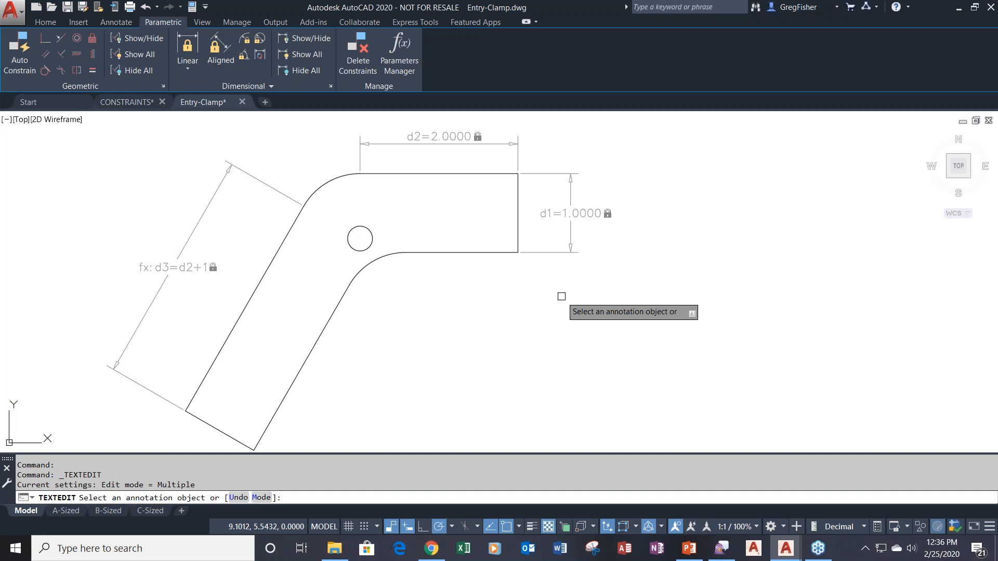
{"action": "key", "text": "Escape"}
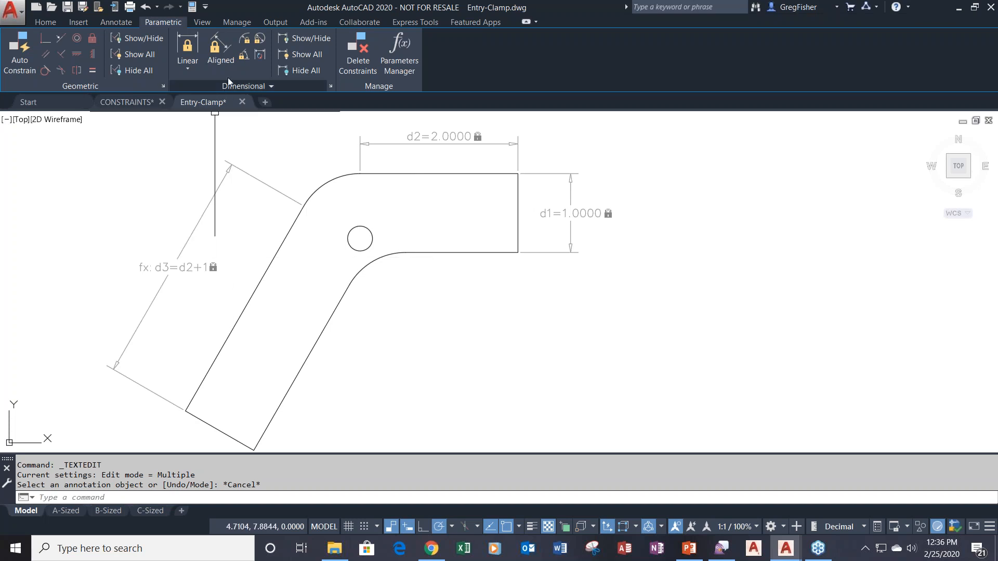
Add a Radius dimensional constraint to the inner arc and set it to .5
{"action": "left_click", "coordinate": [246, 44]}
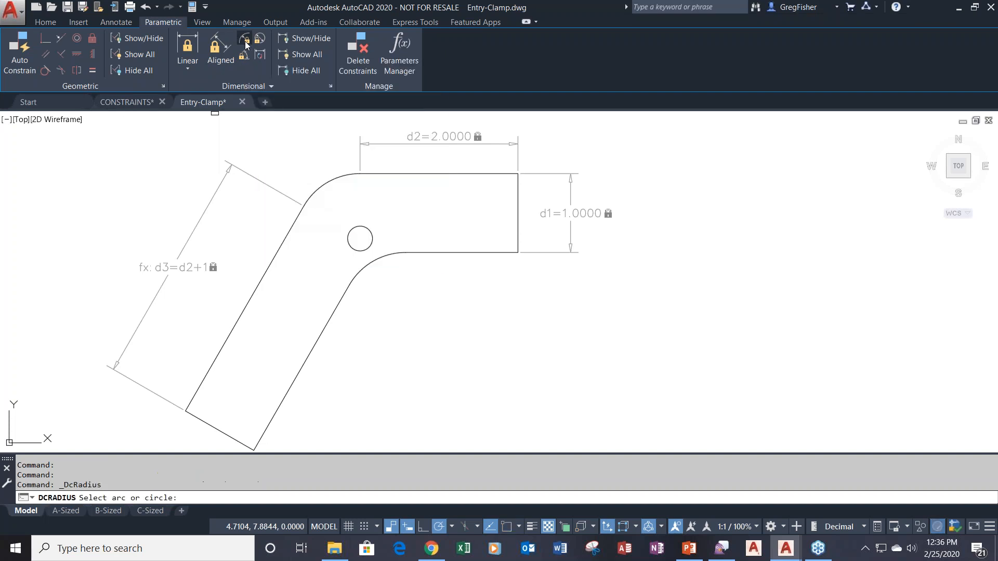
{"action": "left_click", "coordinate": [376, 261]}
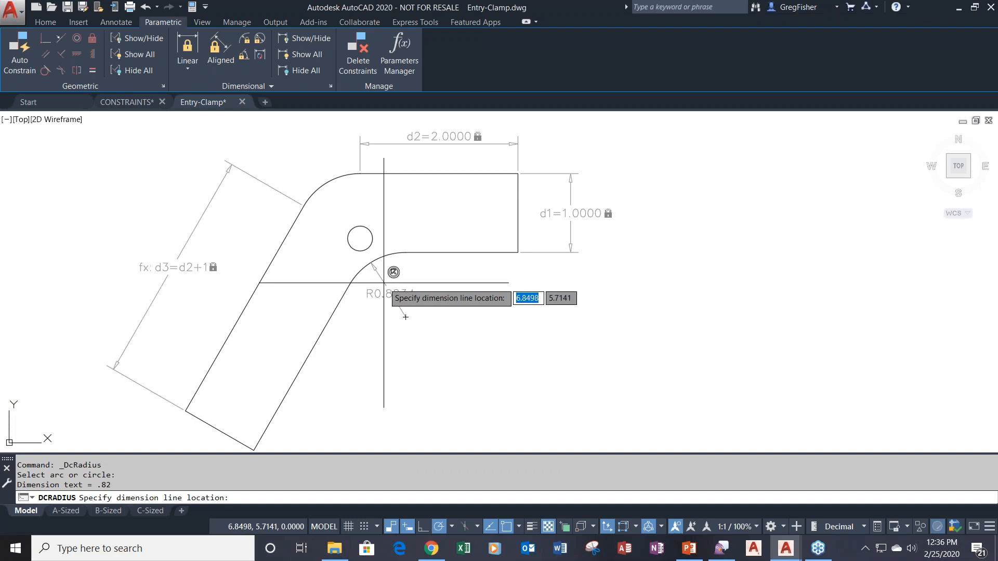
{"action": "left_click", "coordinate": [405, 316]}
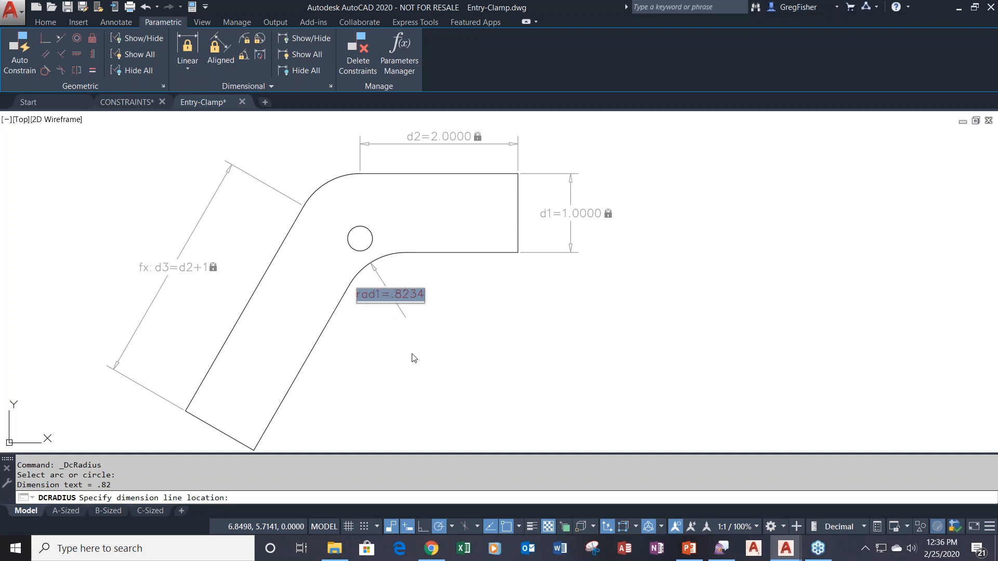
{"action": "type", "text": ".5"}
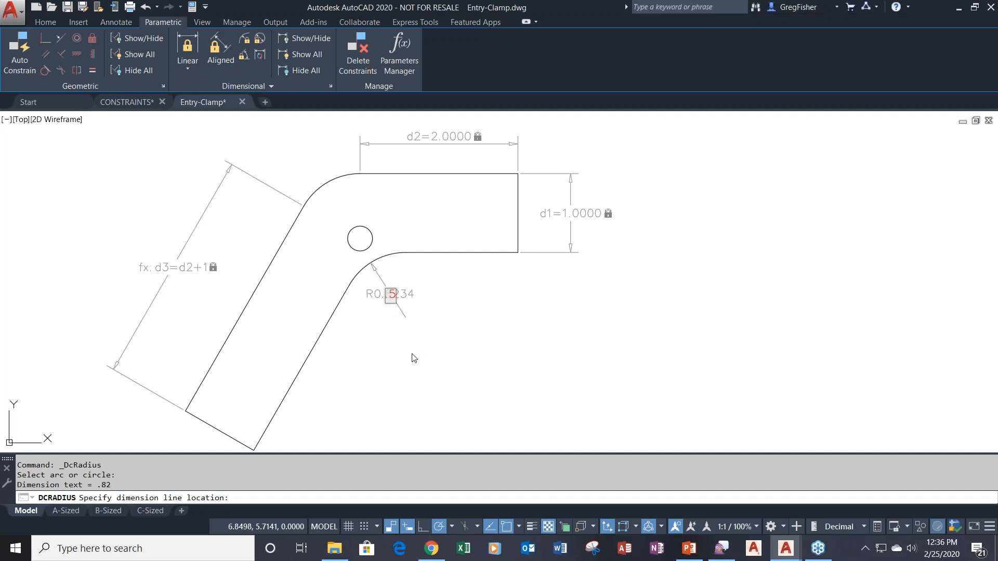
{"action": "key", "text": "Return"}
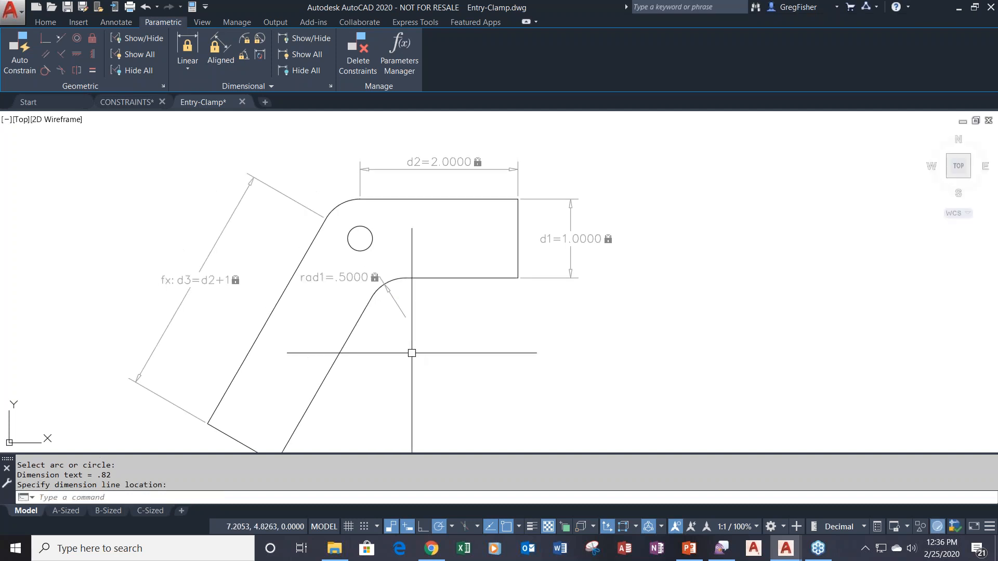
Add an Angular dimensional constraint between the clamp's lower horizontal line and inner slanted line, keeping the angle at 120
{"action": "middle_click_drag", "start_coordinate": [416, 349], "coordinate": [416, 320]}
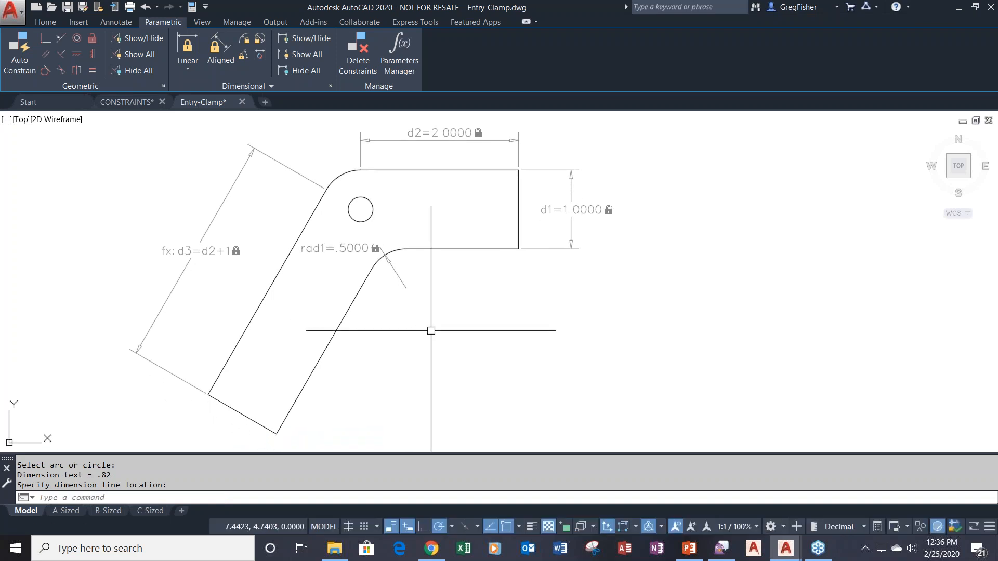
{"action": "left_click", "coordinate": [202, 154]}
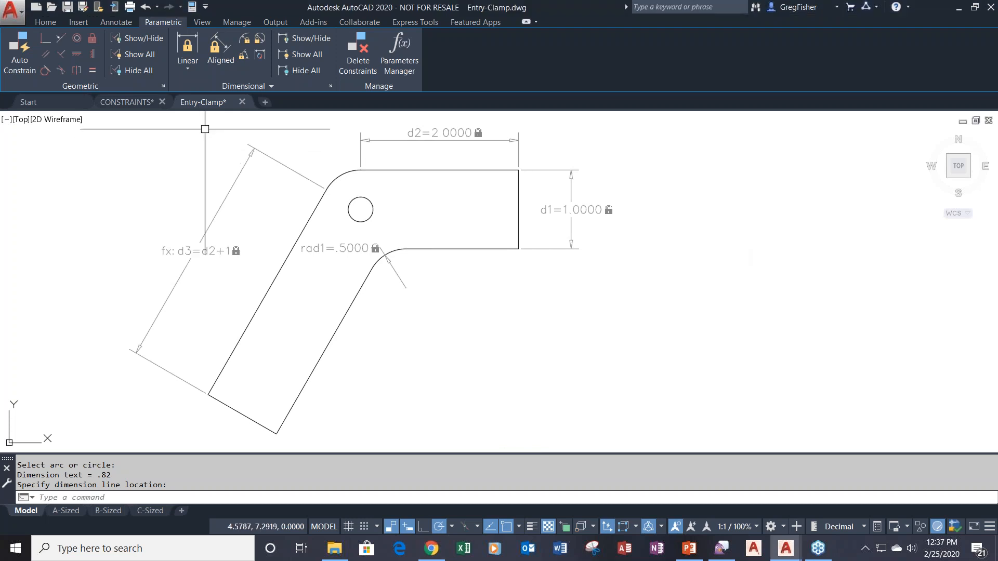
{"action": "left_click", "coordinate": [243, 55]}
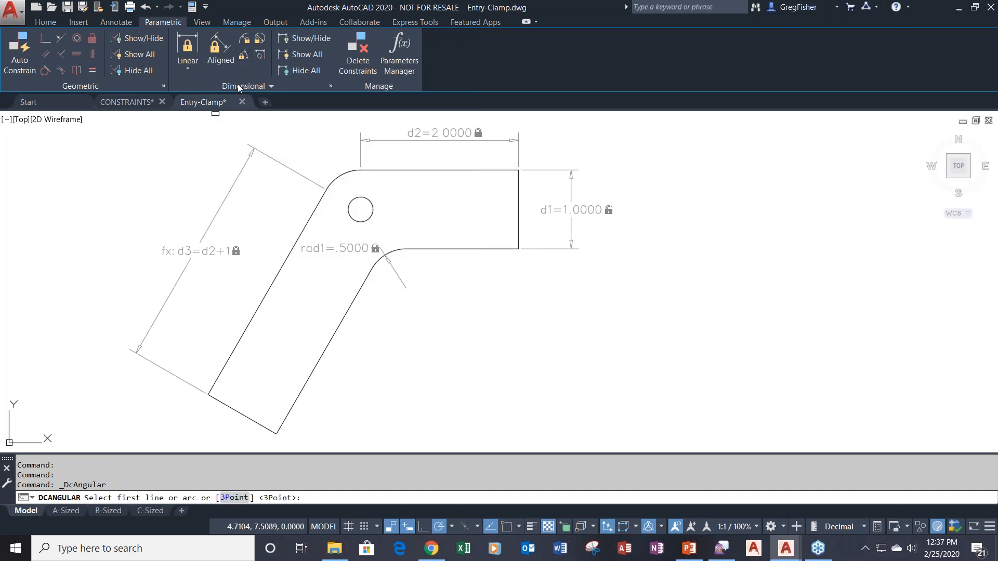
{"action": "left_click", "coordinate": [446, 249]}
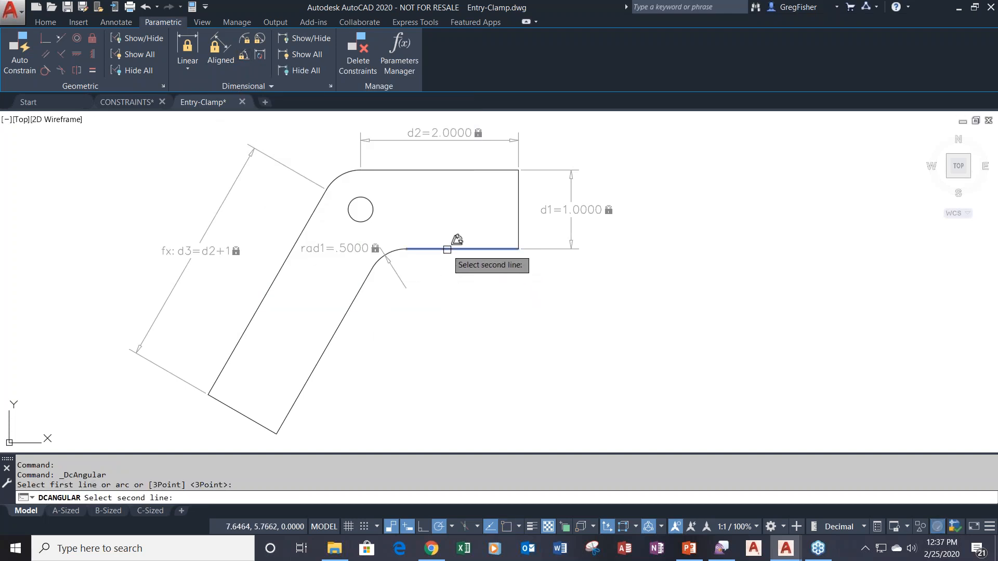
{"action": "left_click", "coordinate": [333, 337]}
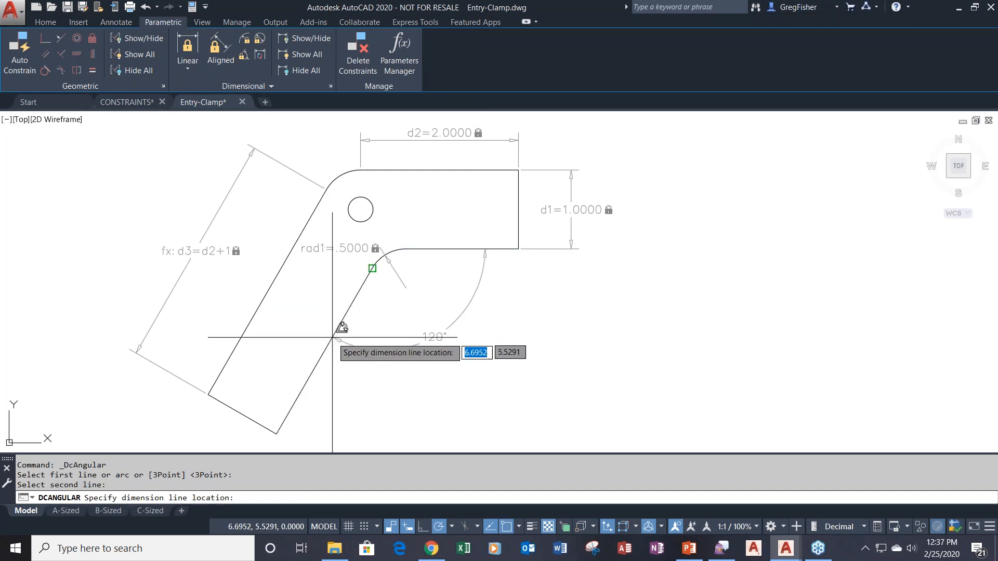
{"action": "left_click", "coordinate": [435, 315]}
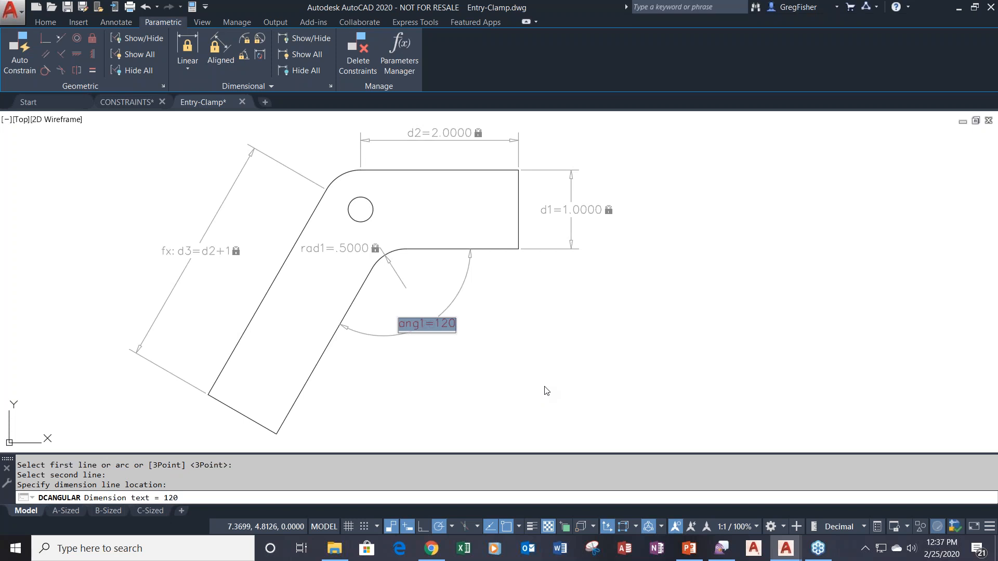
{"action": "left_click", "coordinate": [544, 387]}
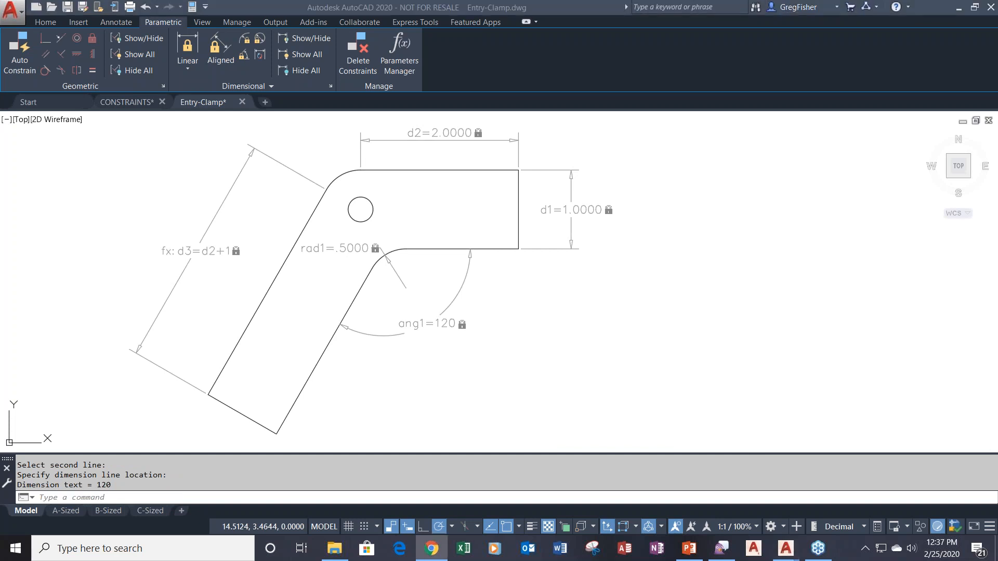
{"action": "left_click", "coordinate": [526, 306]}
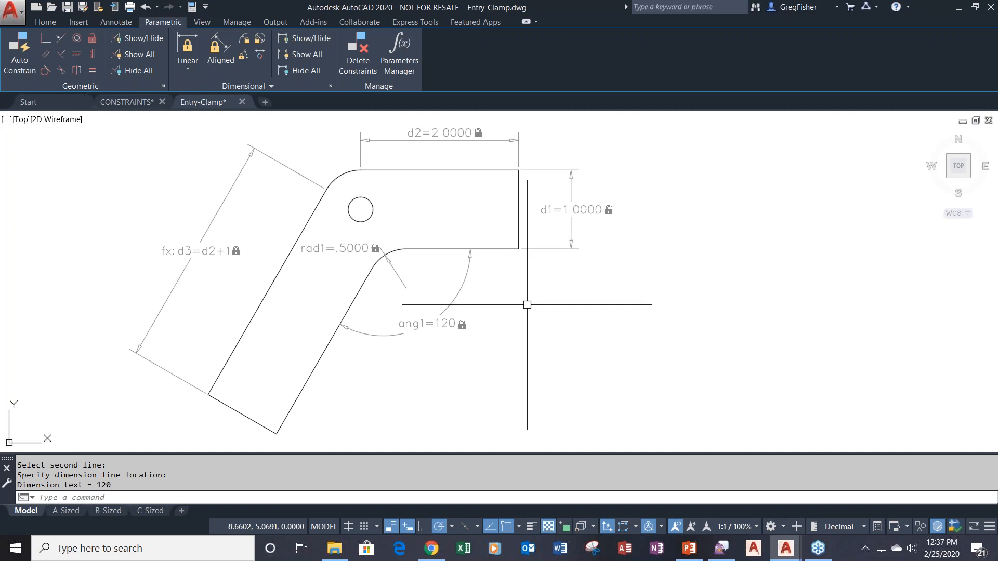
Open the Parameters Manager and set the expression of the angle parameter ang1 to 100
{"action": "middle_click_drag", "start_coordinate": [527, 304], "coordinate": [406, 300]}
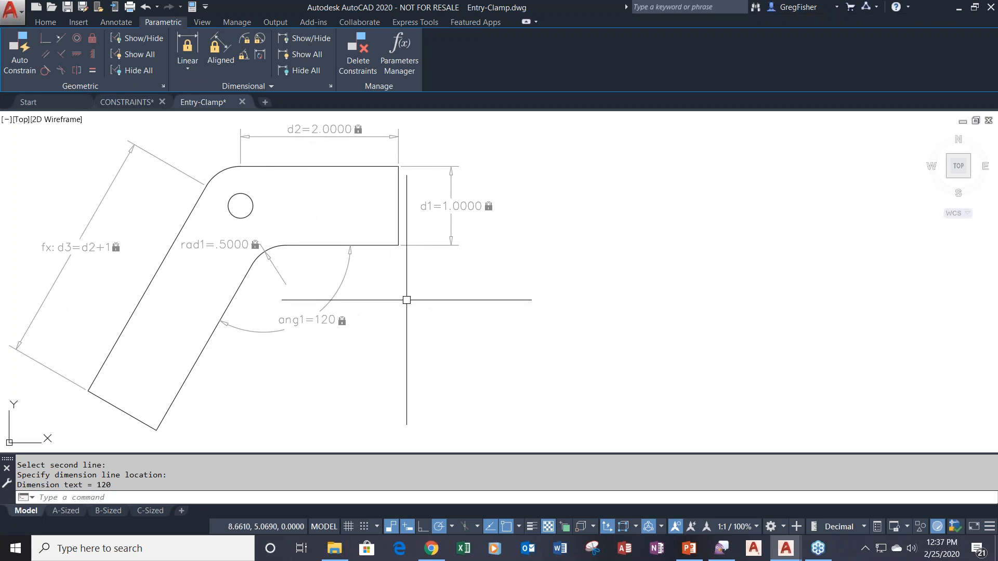
{"action": "left_click", "coordinate": [399, 62]}
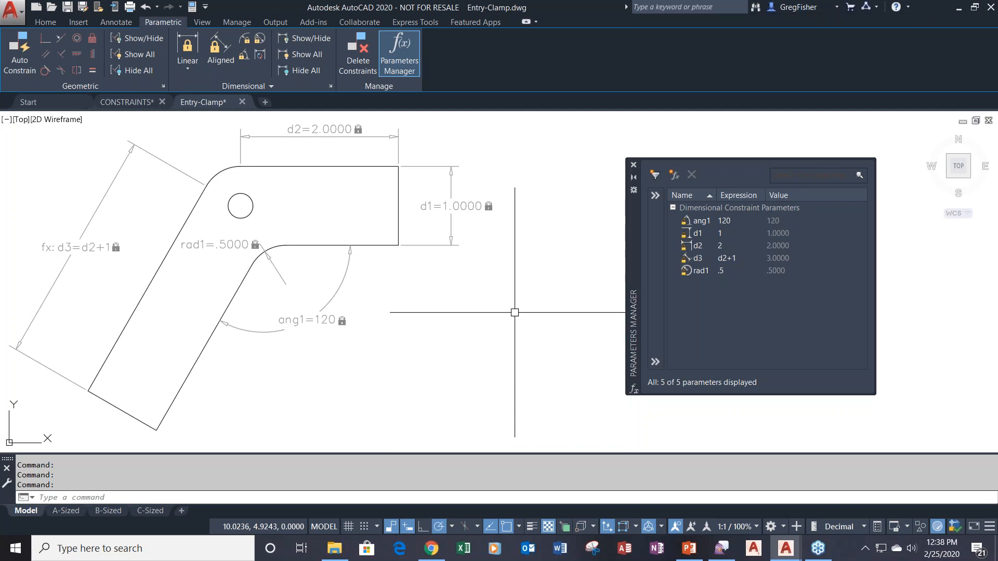
{"action": "left_click", "coordinate": [722, 223]}
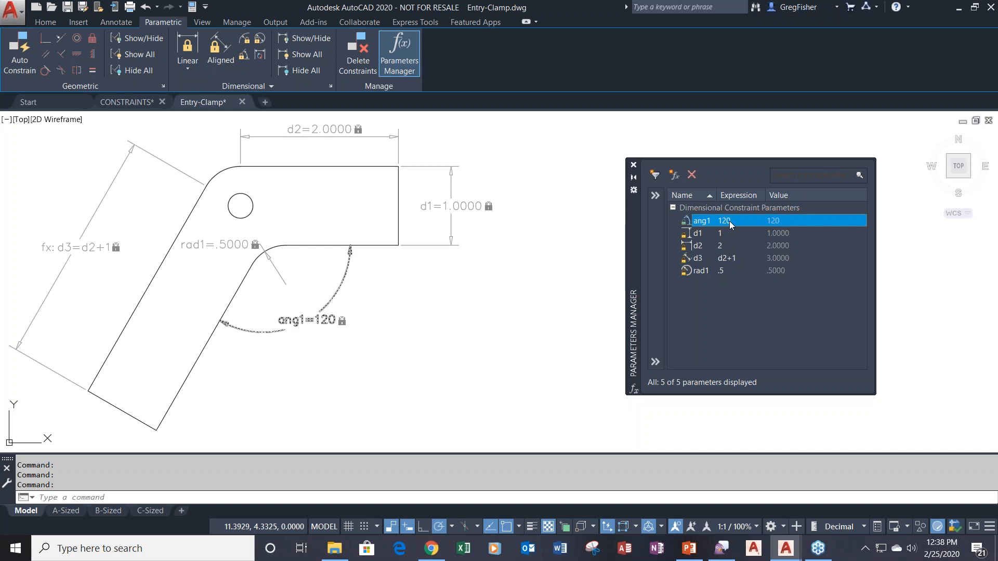
{"action": "left_click", "coordinate": [722, 222]}
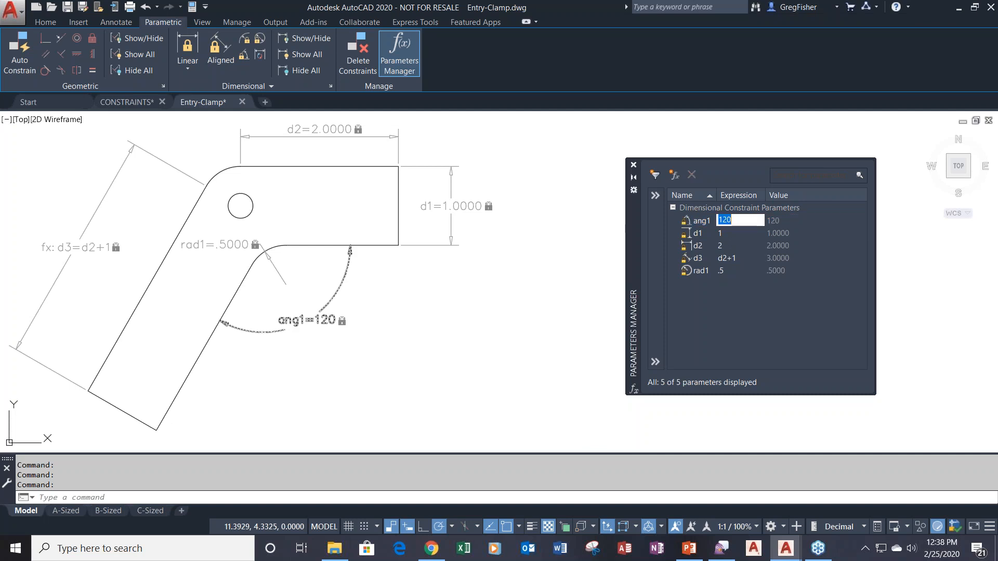
{"action": "type", "text": "100"}
{"action": "key", "text": "Return"}
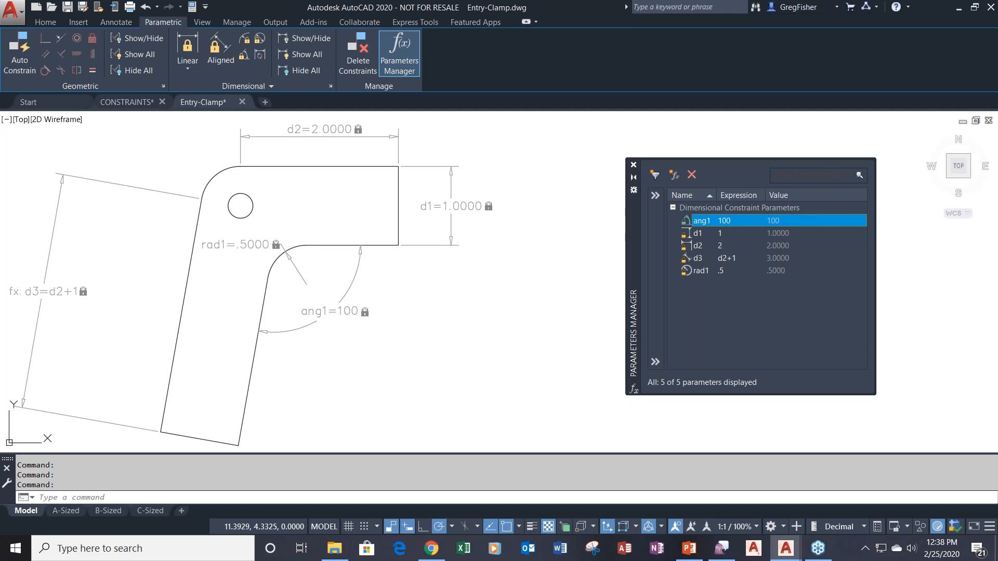
Set the expression of the angle parameter ang1 to 150
{"action": "double_click", "coordinate": [724, 221]}
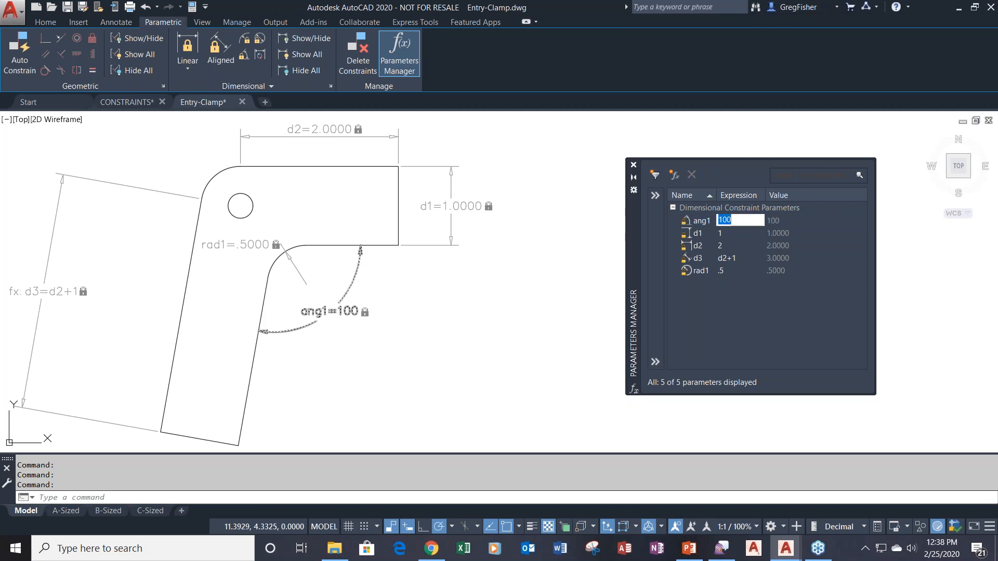
{"action": "type", "text": "150"}
{"action": "key", "text": "Return"}
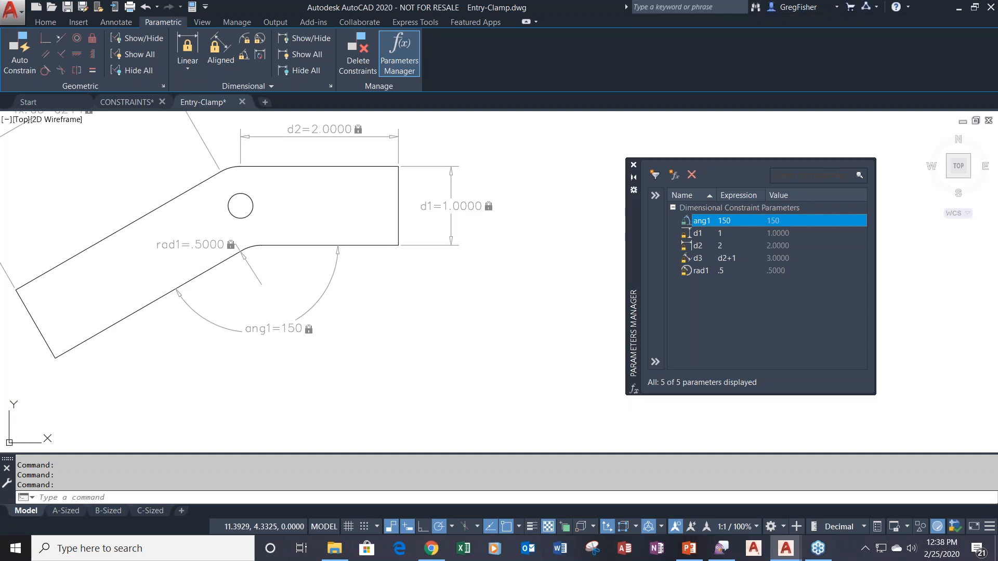
{"action": "double_click", "coordinate": [734, 221]}
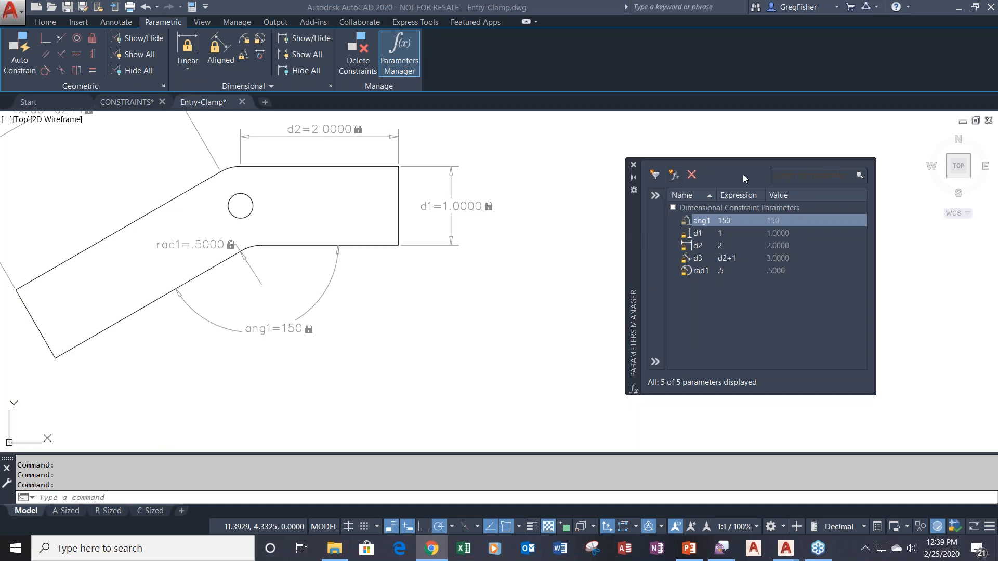
Create a user parameter named base with the expression 1.5
{"action": "left_click", "coordinate": [675, 177]}
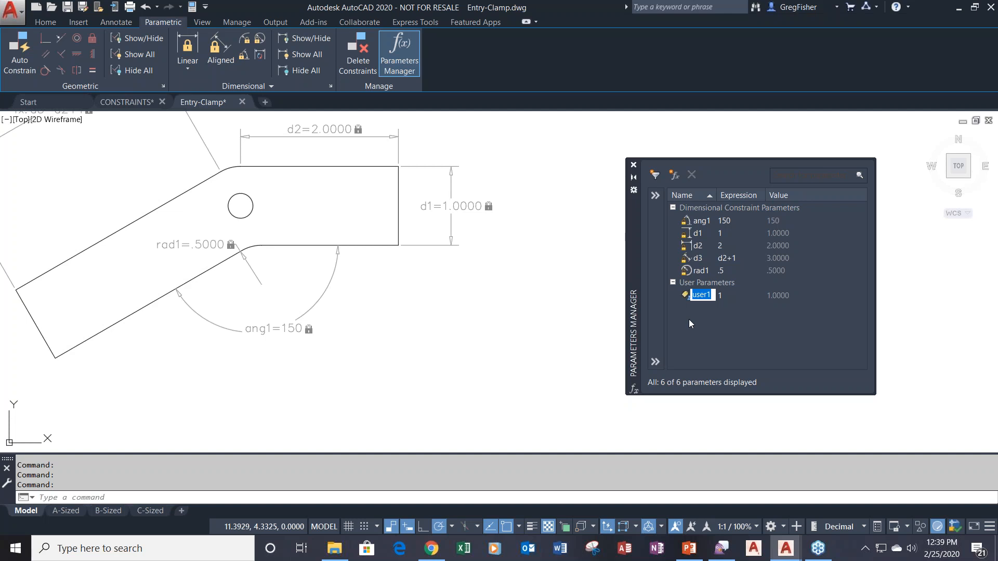
{"action": "type", "text": "base"}
{"action": "key", "text": "Tab"}
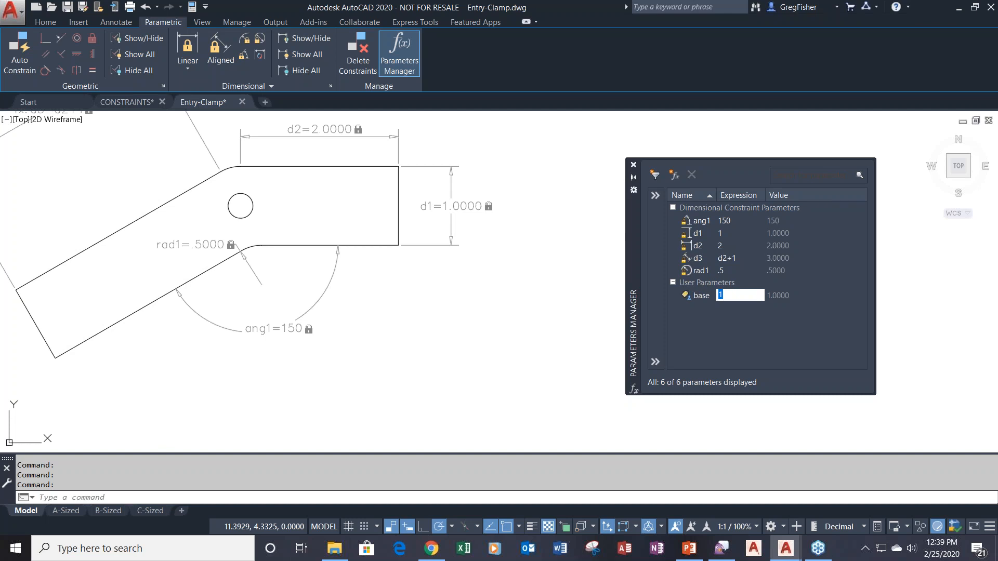
{"action": "type", "text": "1.5"}
{"action": "key", "text": "Return"}
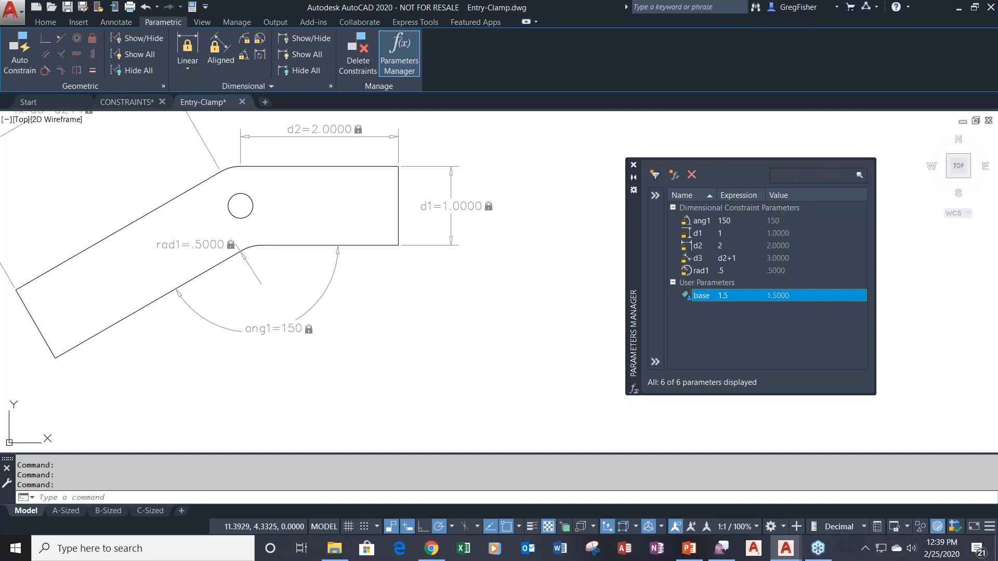
Extend the expression of the slanted length parameter d3 to d2+1+base
{"action": "mouse_move", "coordinate": [414, 316]}
{"action": "middle_mouse_down"}
{"action": "mouse_move", "coordinate": [458, 345]}
{"action": "mouse_move", "coordinate": [454, 394]}
{"action": "middle_mouse_up"}
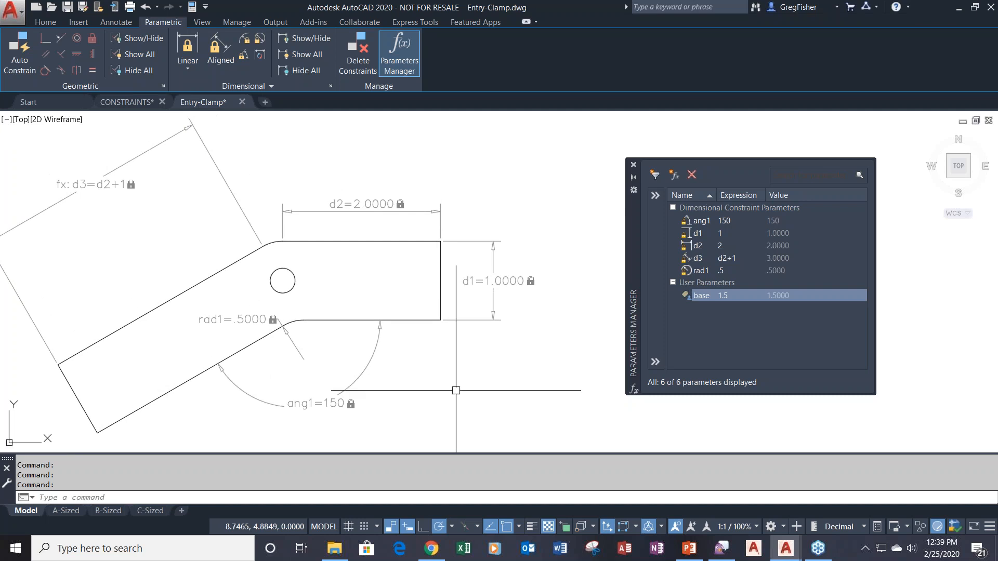
{"action": "scroll", "coordinate": [449, 376], "scroll_direction": "down", "scroll_amount": 2}
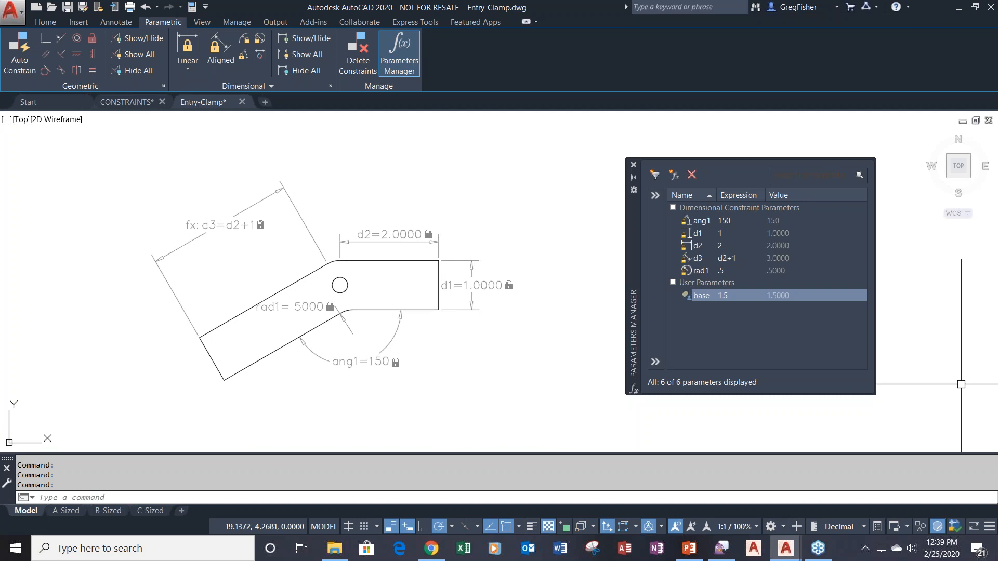
{"action": "left_click", "coordinate": [722, 258]}
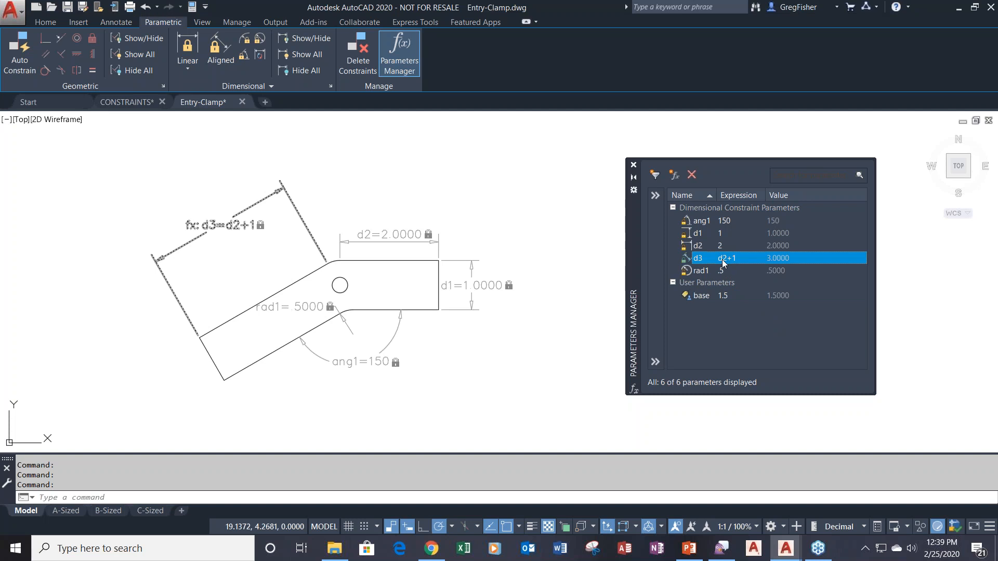
{"action": "double_click", "coordinate": [724, 258]}
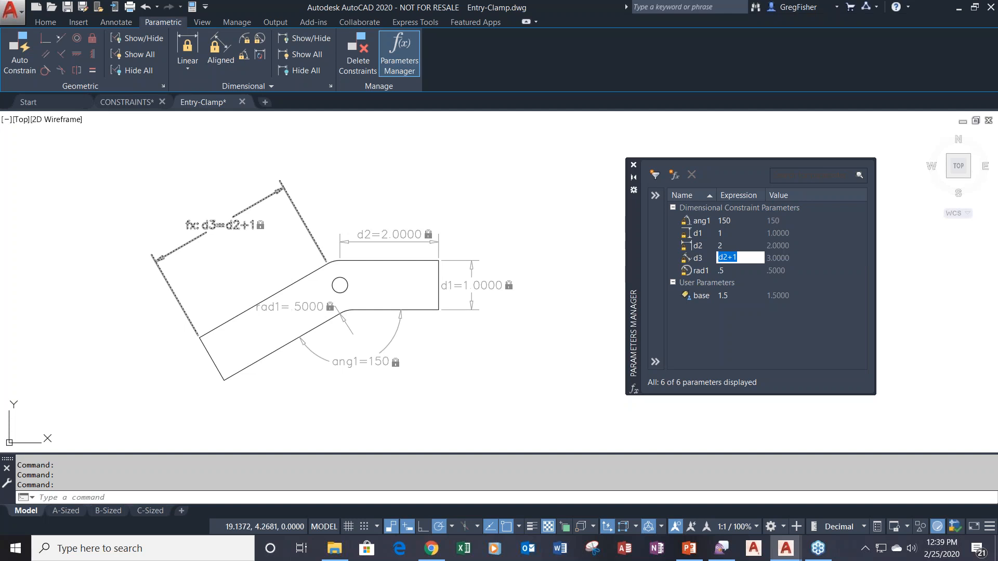
{"action": "left_click", "coordinate": [741, 259]}
{"action": "type", "text": "+base"}
{"action": "key", "text": "Return"}
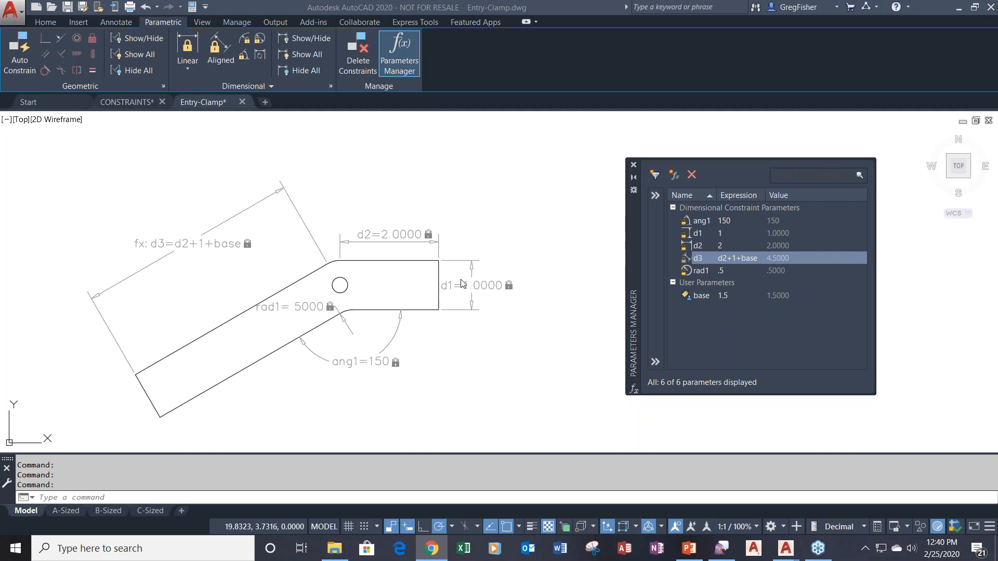
Set the expression of the clamp's width parameter d1 to 2
{"action": "double_click", "coordinate": [728, 232]}
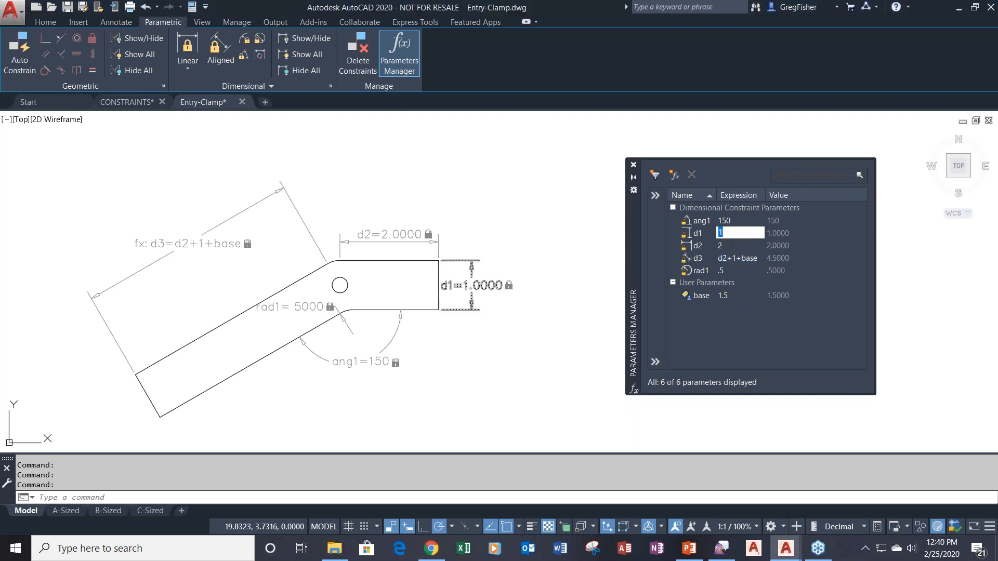
{"action": "type", "text": "2"}
{"action": "key", "text": "Return"}
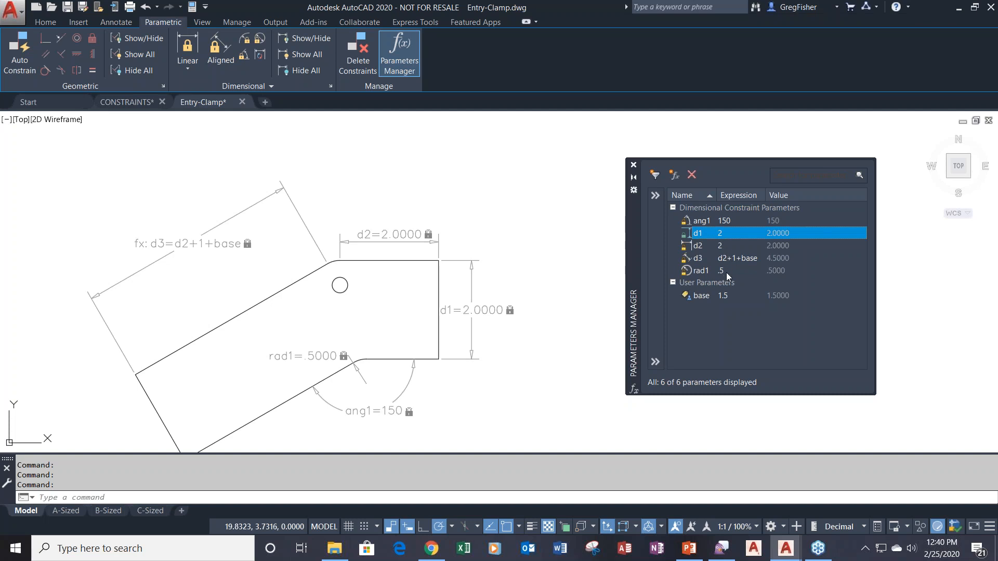
Restore the width parameter d1 to 1 and close the Parameters Manager
{"action": "double_click", "coordinate": [725, 234]}
{"action": "type", "text": "1"}
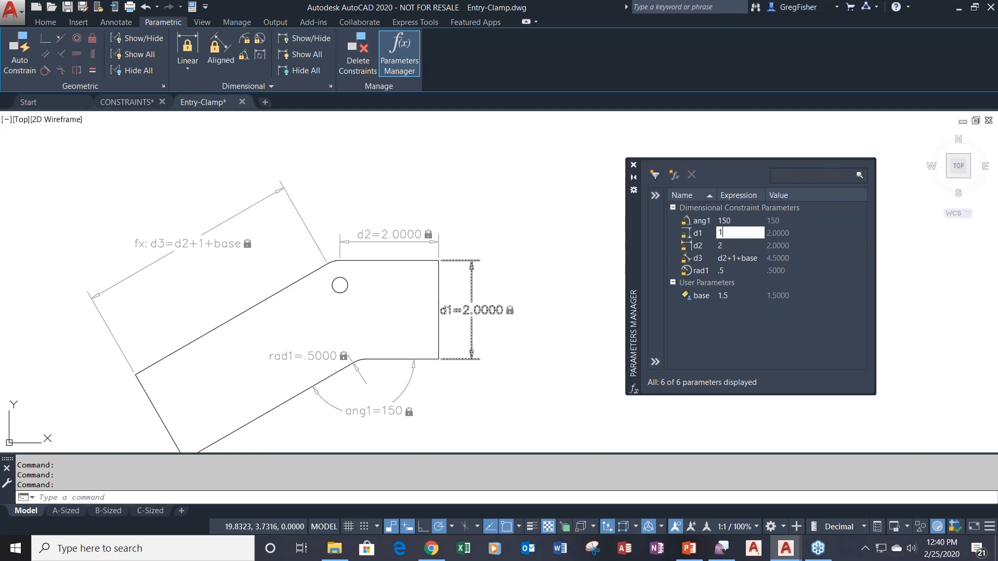
{"action": "key", "text": "Return"}
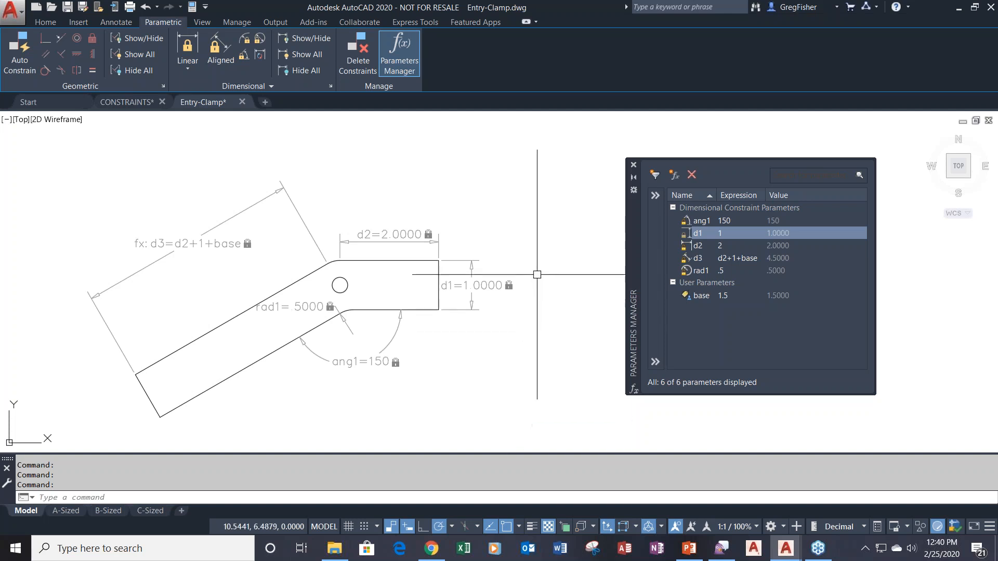
{"action": "left_click", "coordinate": [634, 166]}
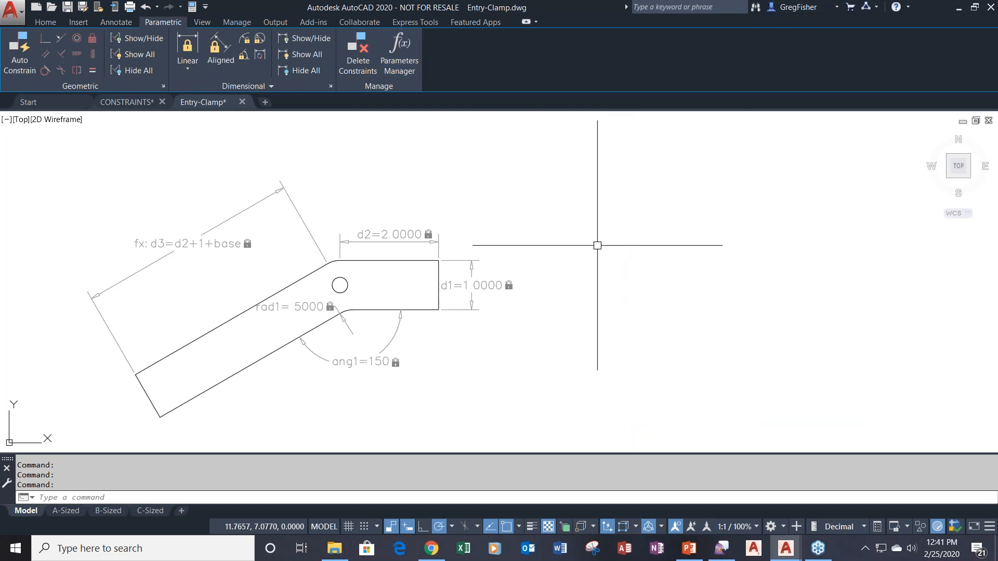
Show all geometric constraint bars on the clamp profile
{"action": "middle_click_drag", "start_coordinate": [593, 248], "coordinate": [685, 248]}
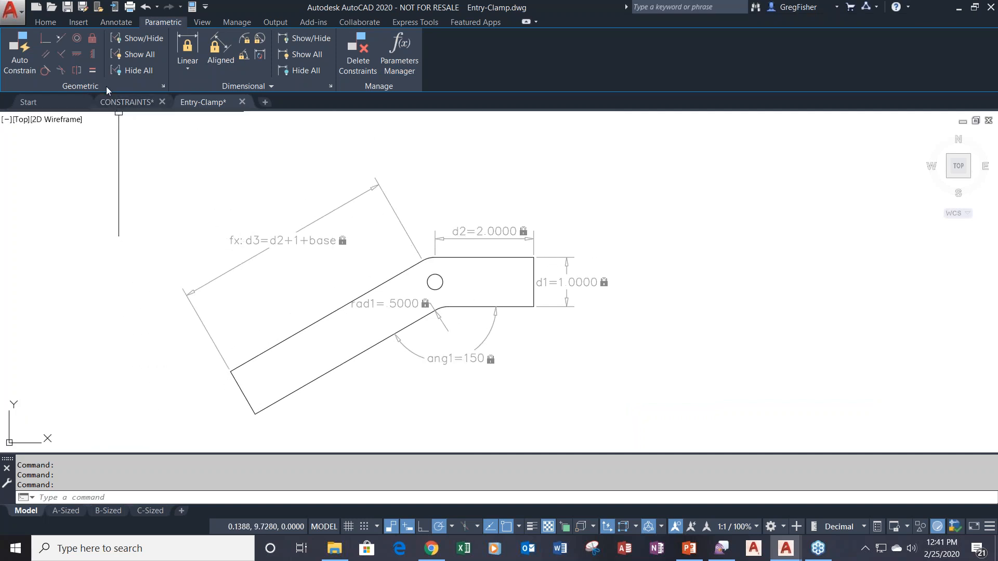
{"action": "left_click", "coordinate": [133, 57]}
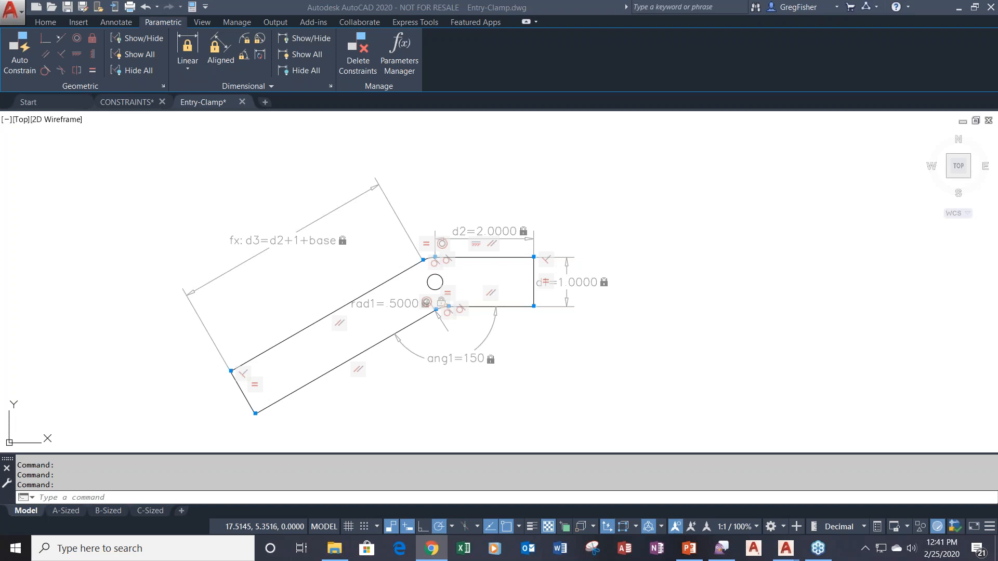
{"action": "left_click", "coordinate": [429, 157]}
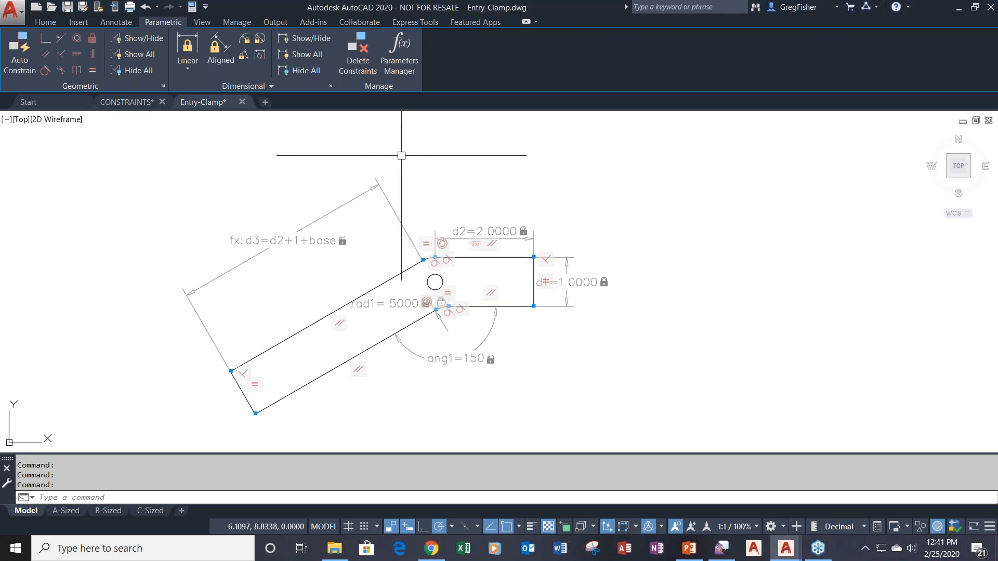
In the constraint settings, turn off the display of Tangent constraint bars
{"action": "left_click", "coordinate": [331, 87]}
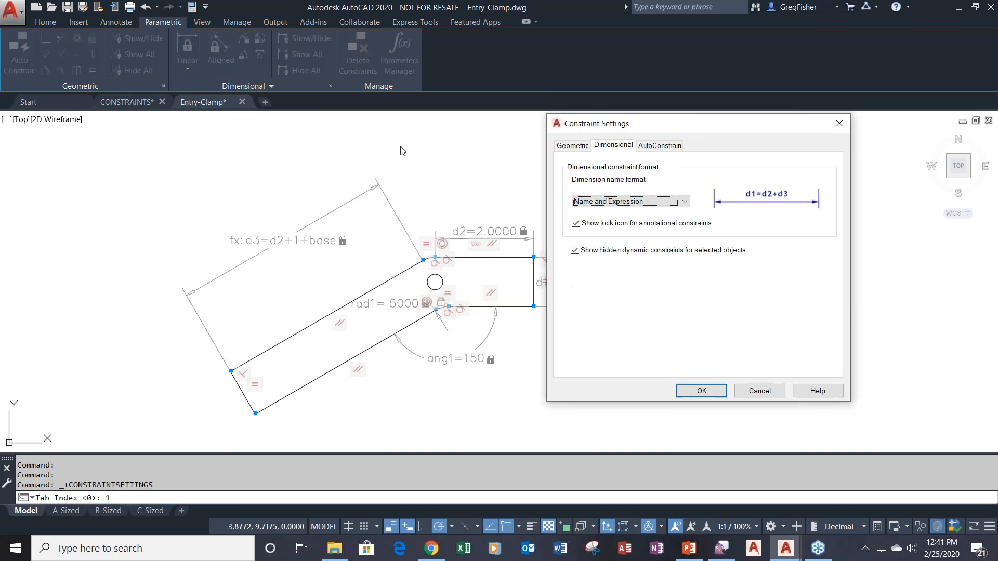
{"action": "left_click", "coordinate": [573, 147]}
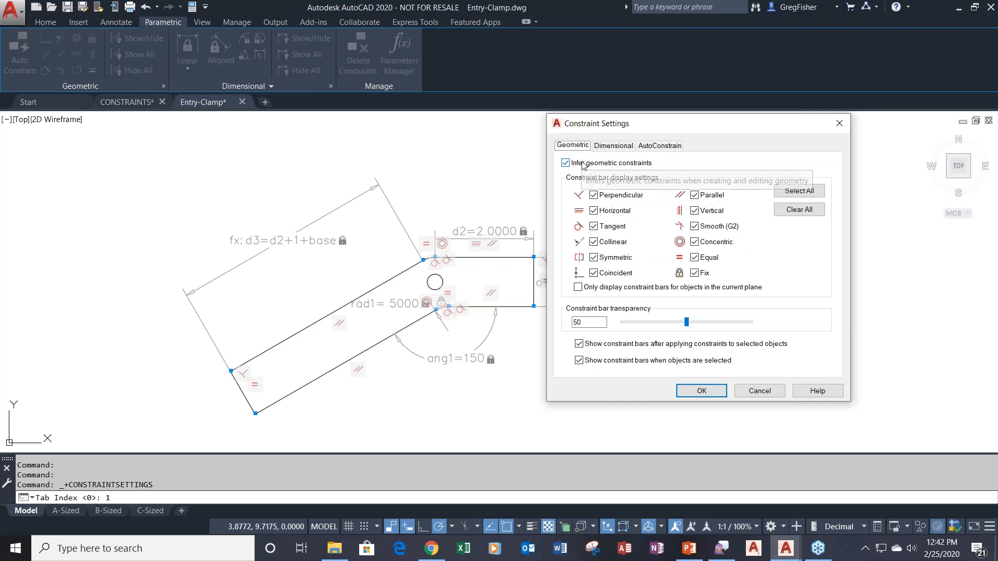
{"action": "left_click", "coordinate": [593, 227]}
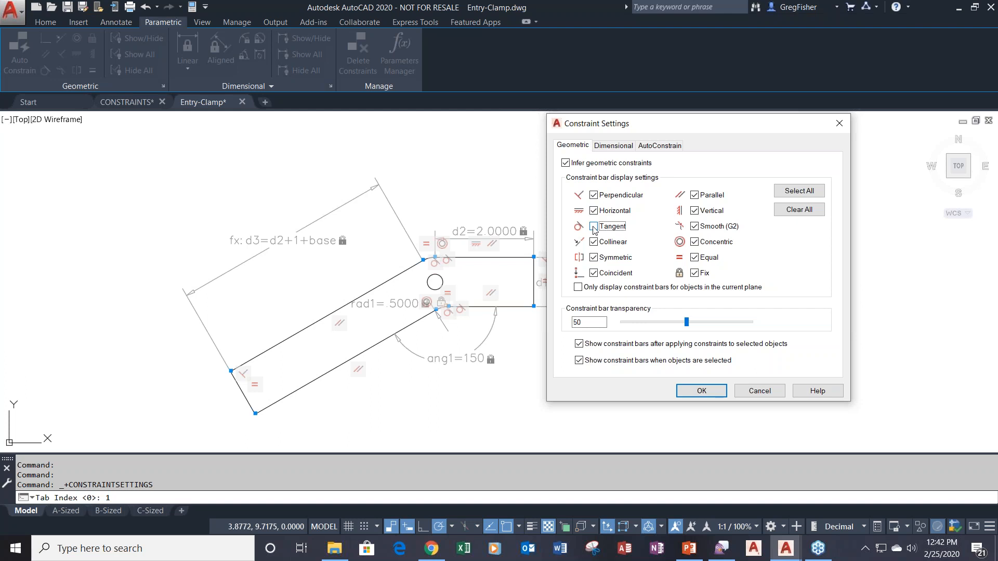
Set the dimension name format of the dimensional constraints to Value and apply the constraint settings
{"action": "left_click", "coordinate": [620, 147]}
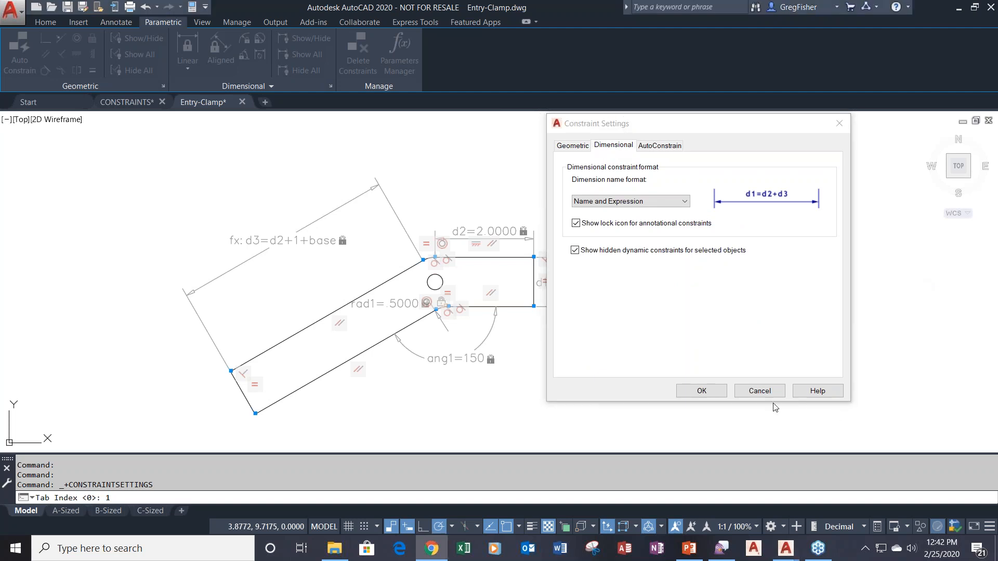
{"action": "left_click", "coordinate": [684, 202]}
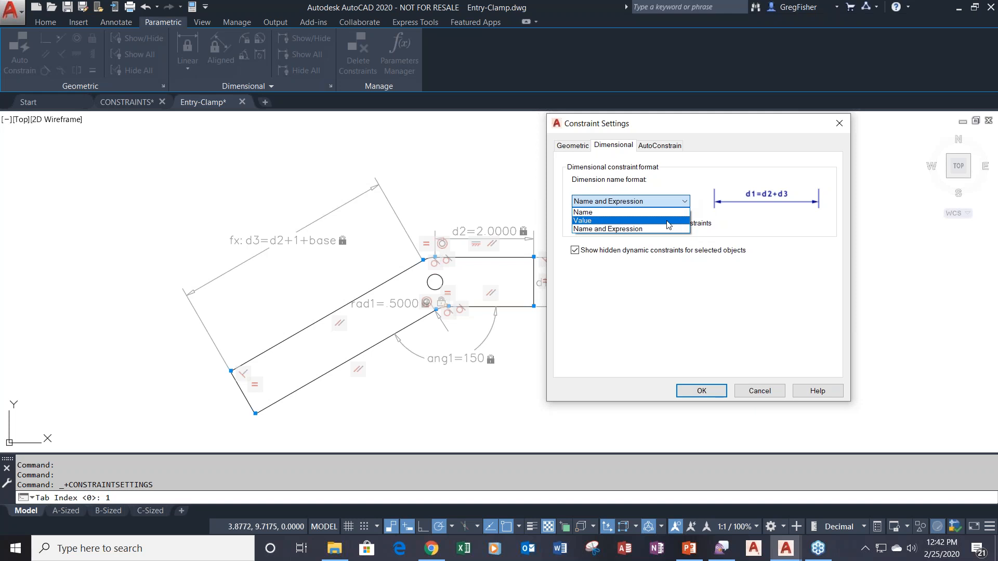
{"action": "left_click", "coordinate": [669, 223]}
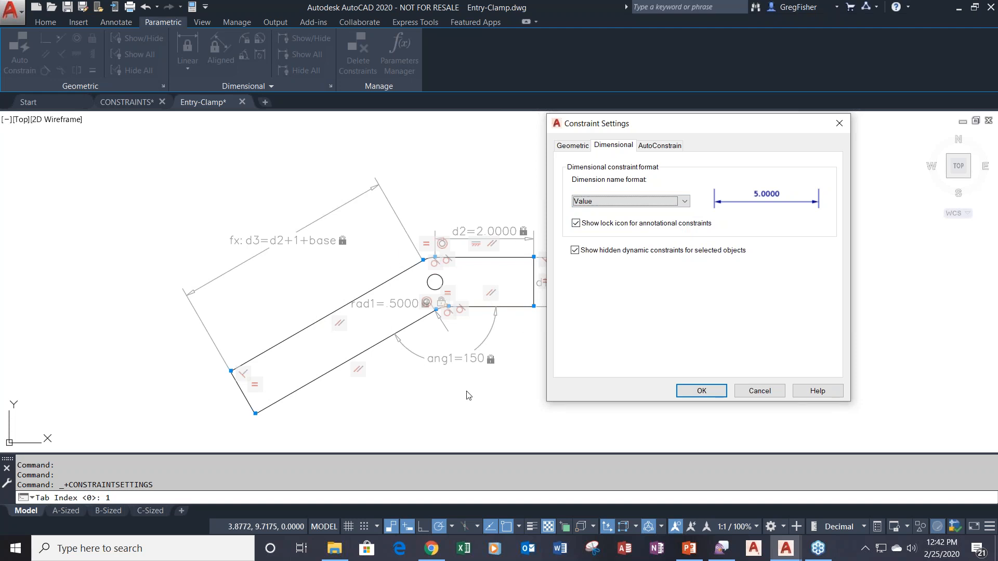
{"action": "left_click", "coordinate": [716, 395]}
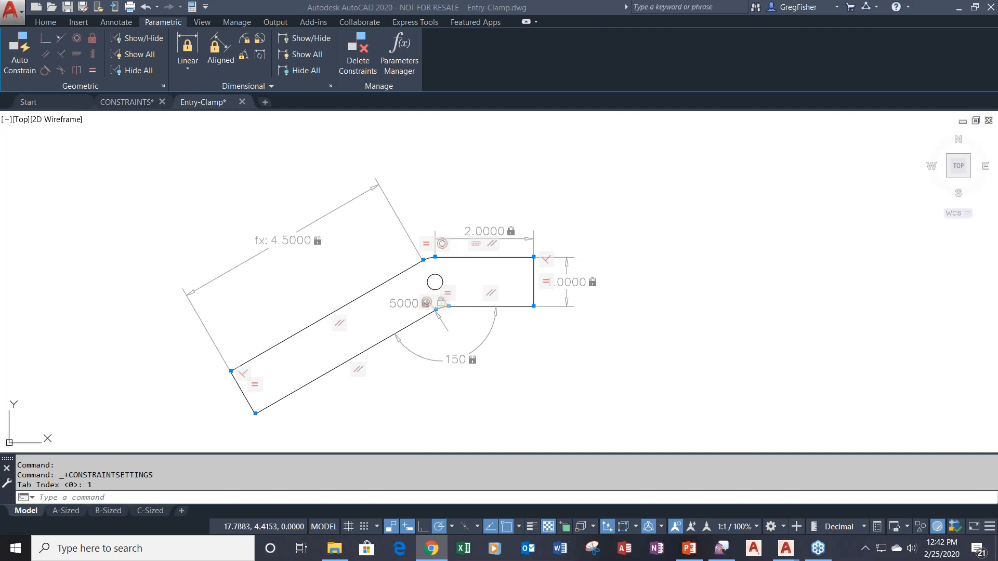
{"action": "left_click", "coordinate": [681, 269]}
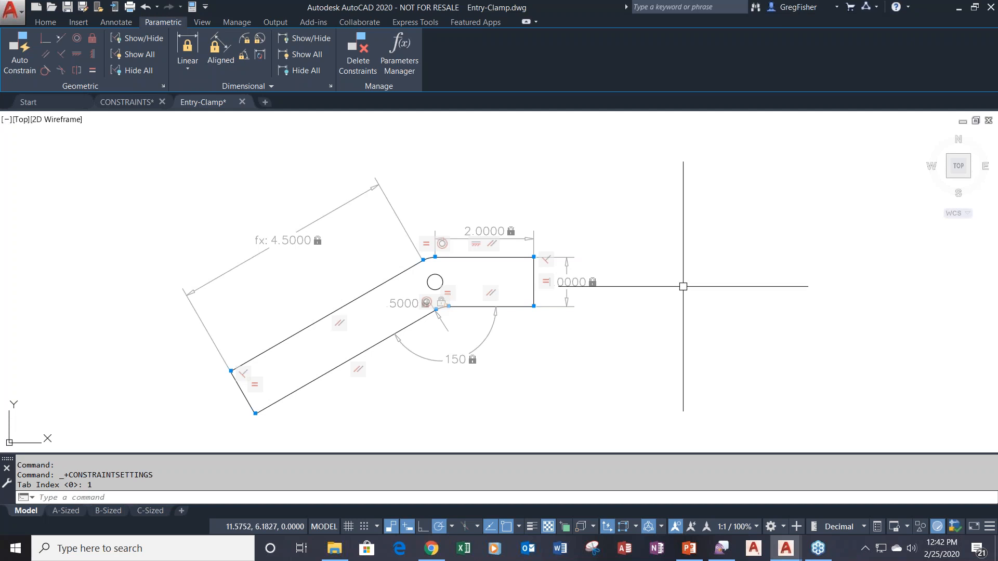
Draw a rectangle about 1.63 wide in the empty area beside the clamp profile with Infer Constraints on
{"action": "scroll", "coordinate": [690, 318], "scroll_direction": "down", "scroll_amount": 2}
{"action": "middle_click_drag", "start_coordinate": [690, 318], "coordinate": [523, 287]}
{"action": "middle_click_drag", "start_coordinate": [392, 279], "coordinate": [390, 280]}
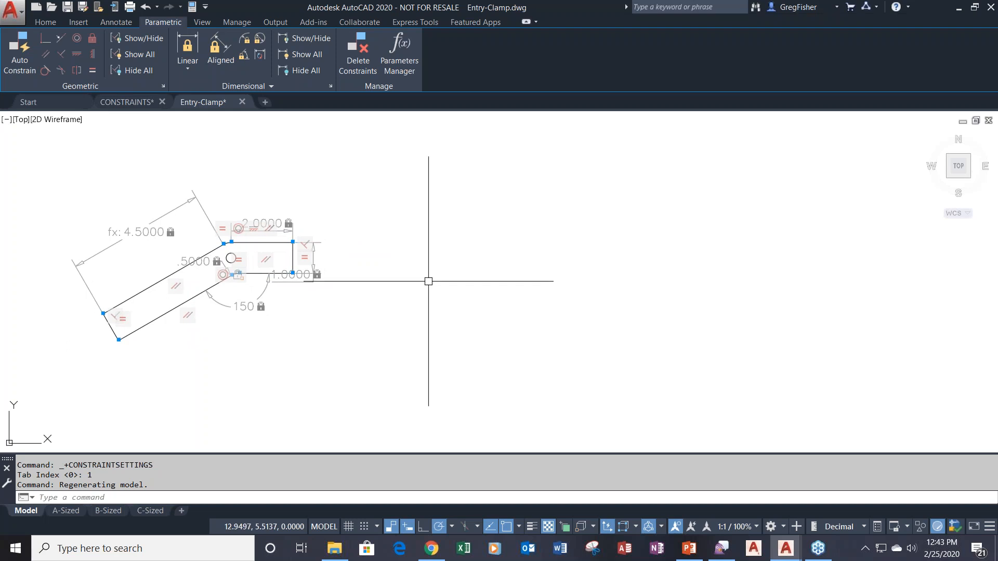
{"action": "scroll", "coordinate": [428, 281], "scroll_direction": "up", "scroll_amount": 2}
{"action": "mouse_move", "coordinate": [428, 281]}
{"action": "middle_mouse_down"}
{"action": "mouse_move", "coordinate": [564, 276]}
{"action": "mouse_move", "coordinate": [556, 290]}
{"action": "middle_mouse_up"}
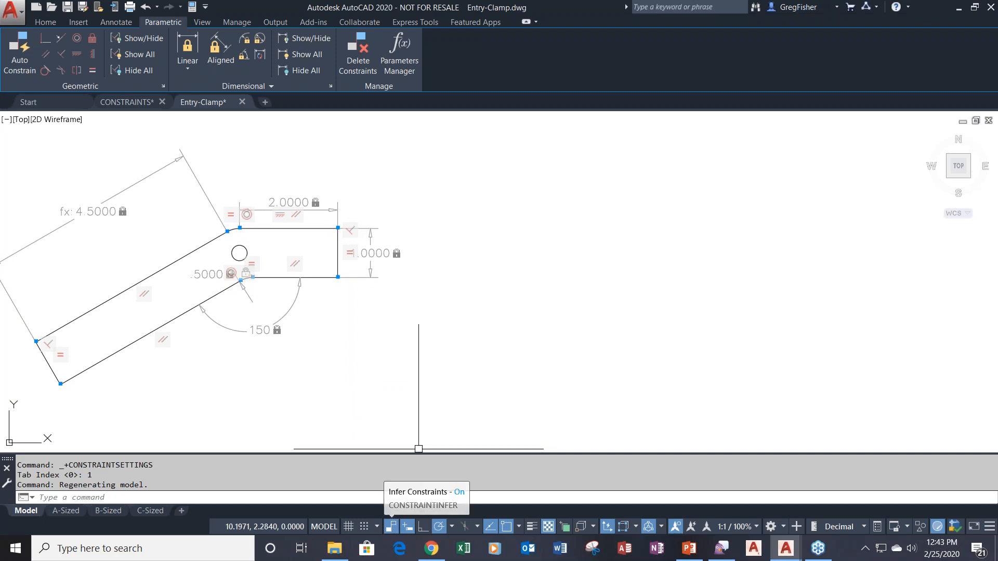
{"action": "left_click", "coordinate": [45, 23]}
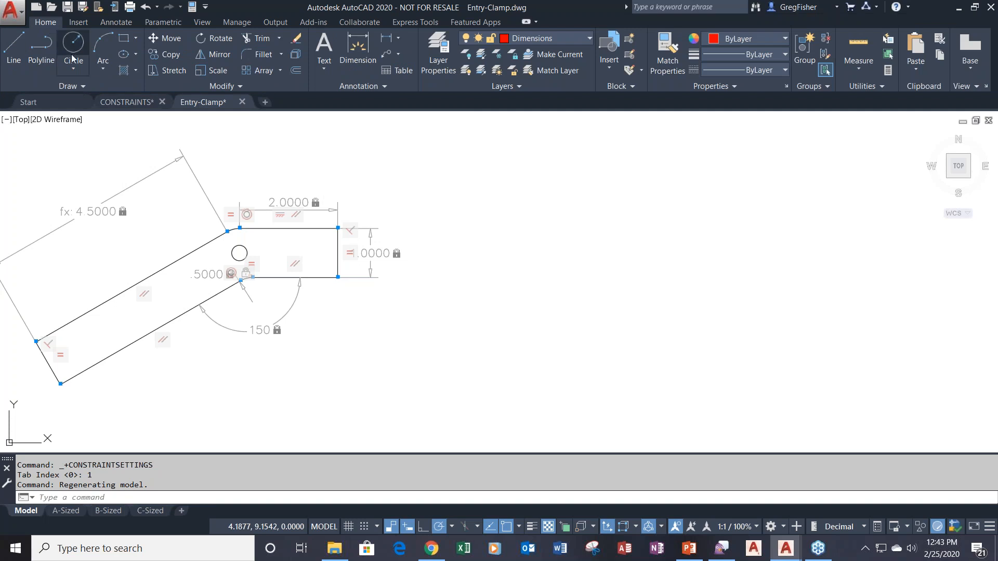
{"action": "left_click", "coordinate": [124, 39]}
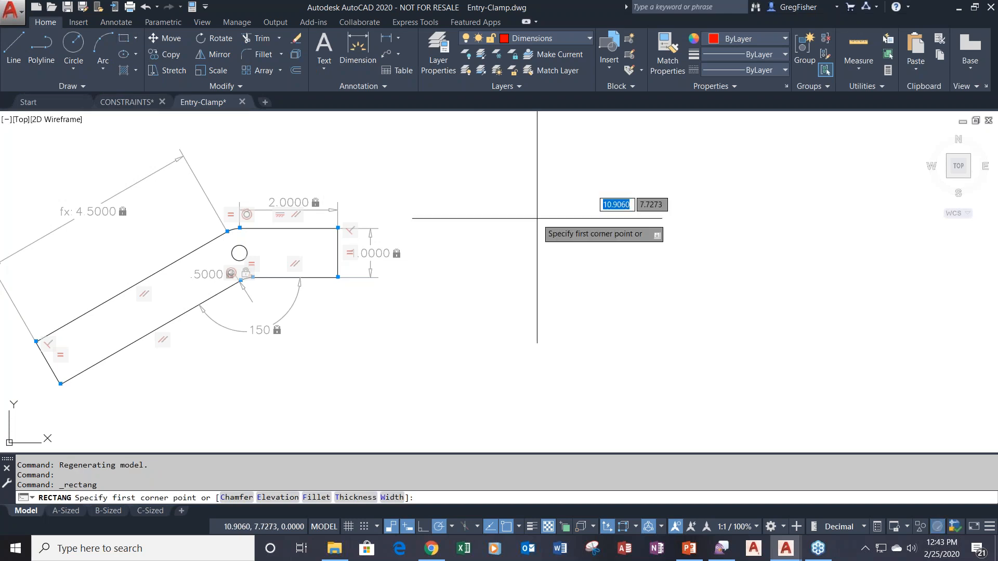
{"action": "left_click", "coordinate": [552, 290]}
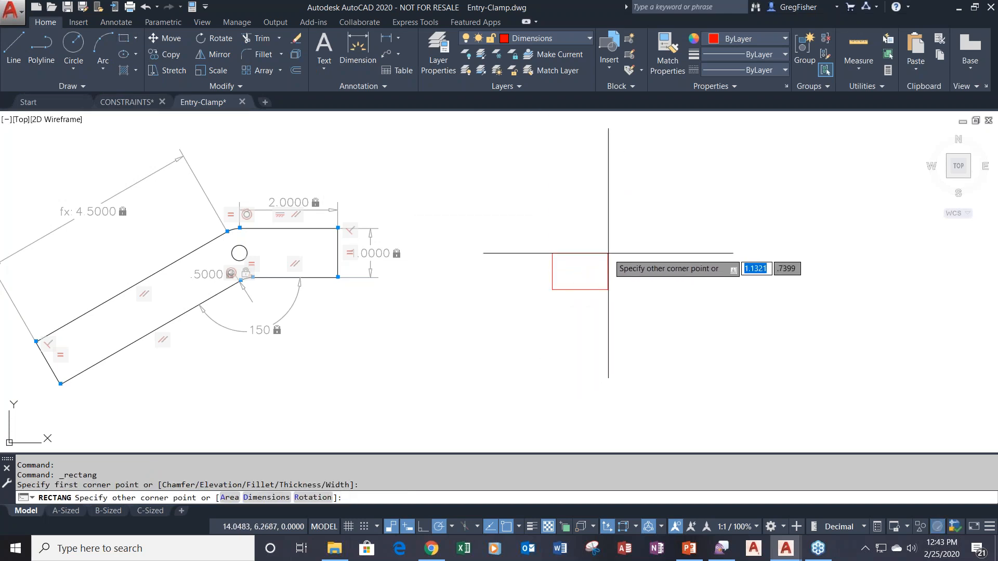
{"action": "left_click", "coordinate": [631, 243]}
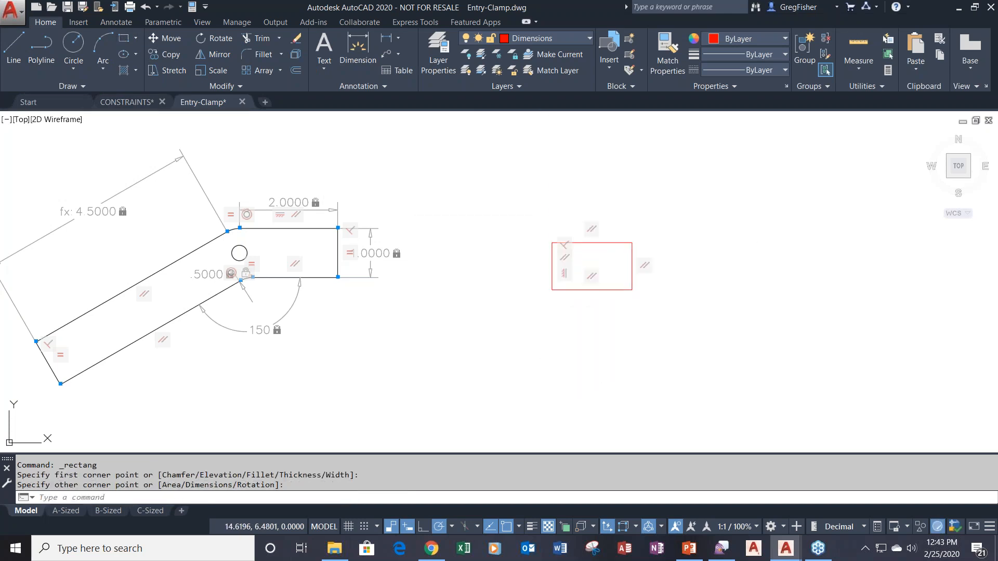
Draw a circle about 1.10 in diameter in the empty space to the right of the rectangle
{"action": "middle_click_drag", "start_coordinate": [679, 304], "coordinate": [524, 297]}
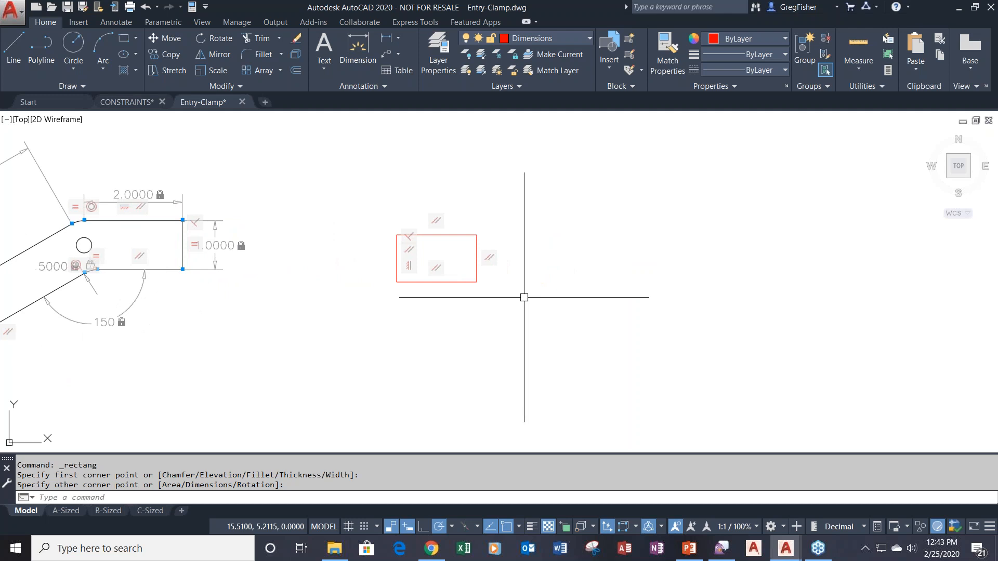
{"action": "left_click", "coordinate": [73, 44]}
{"action": "left_click", "coordinate": [689, 256]}
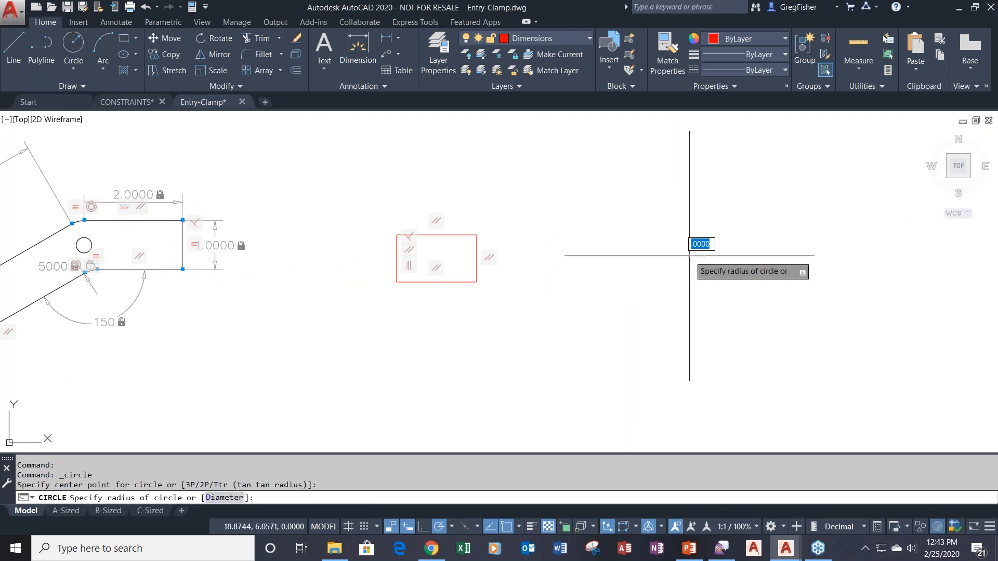
{"action": "left_click", "coordinate": [716, 255]}
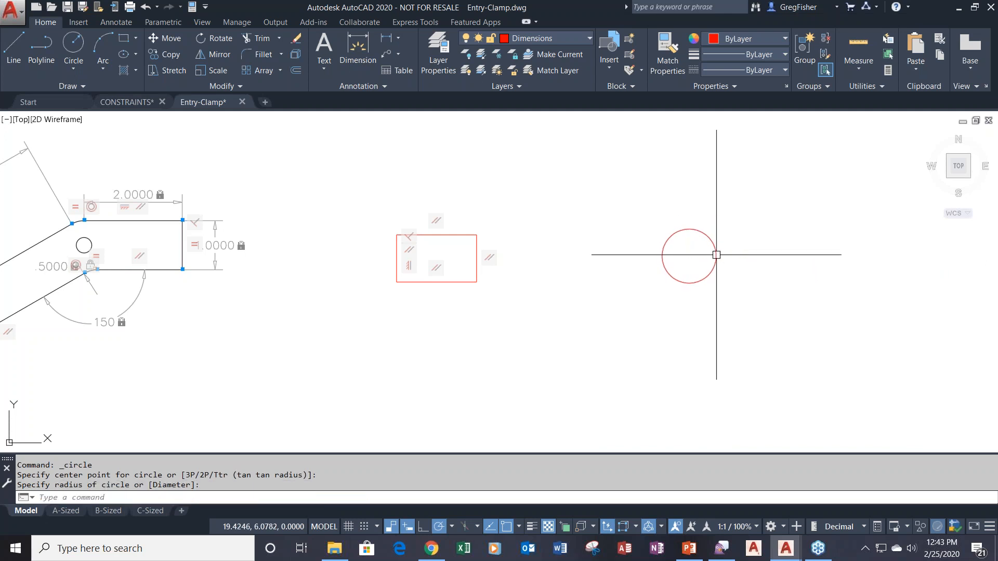
Add a linear dimension to the rectangle's upper edge, placed above the rectangle
{"action": "left_click", "coordinate": [117, 23]}
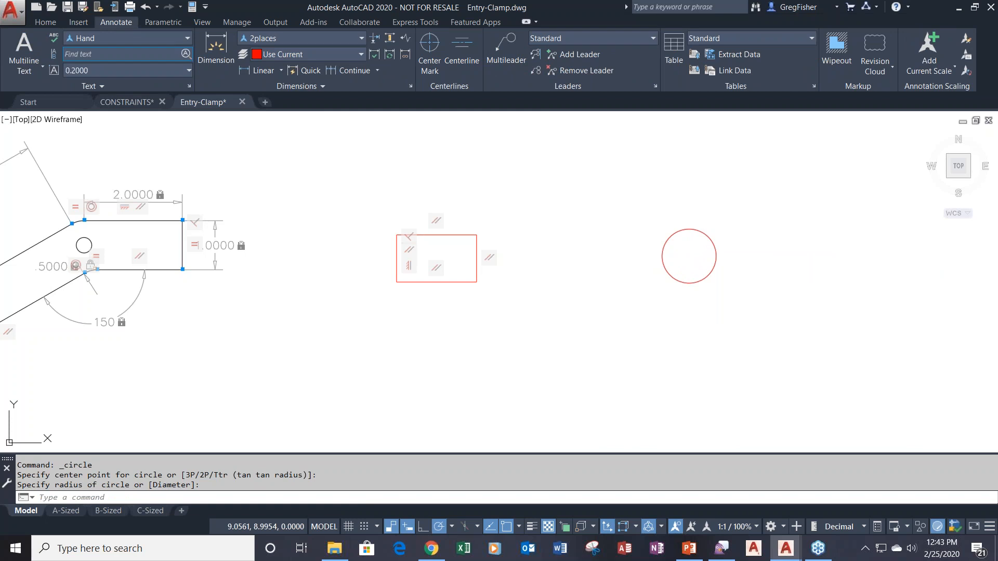
{"action": "left_click", "coordinate": [260, 69]}
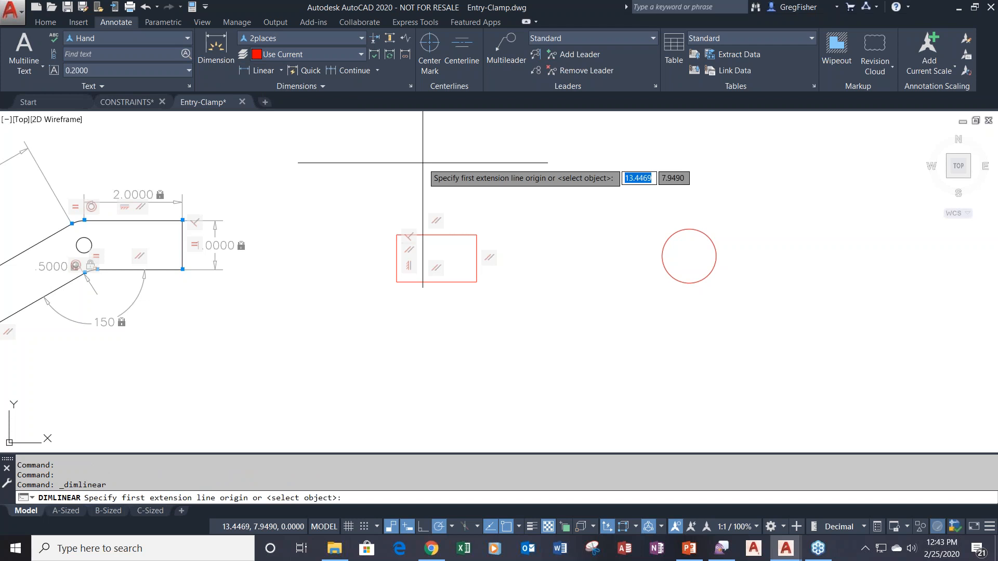
{"action": "key", "text": "Return"}
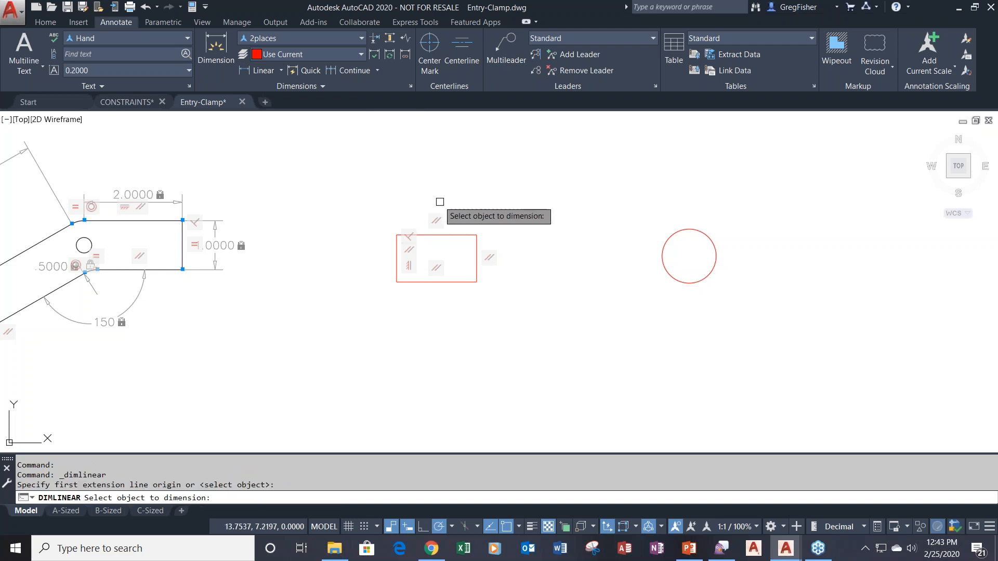
{"action": "left_click", "coordinate": [452, 234]}
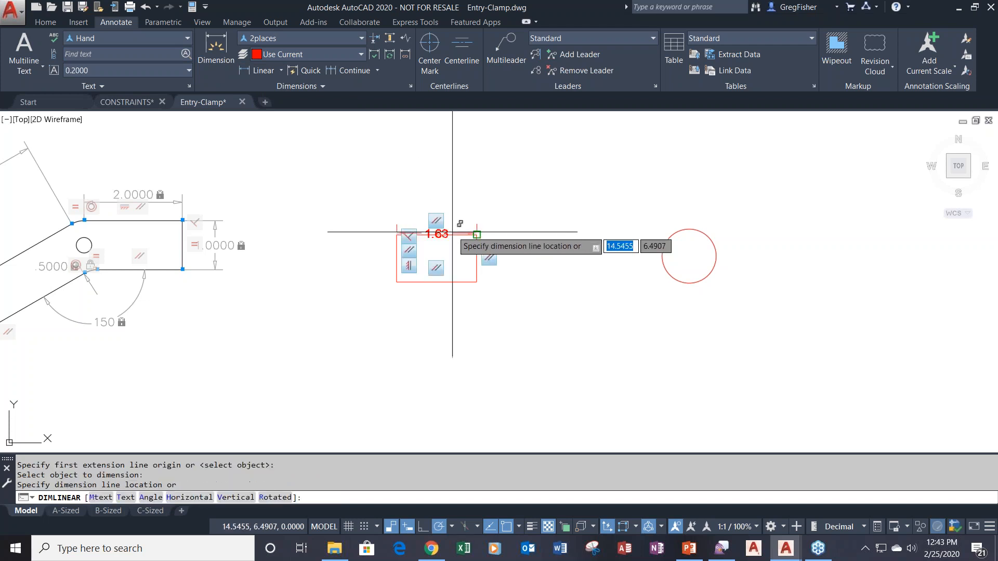
{"action": "left_click", "coordinate": [448, 193]}
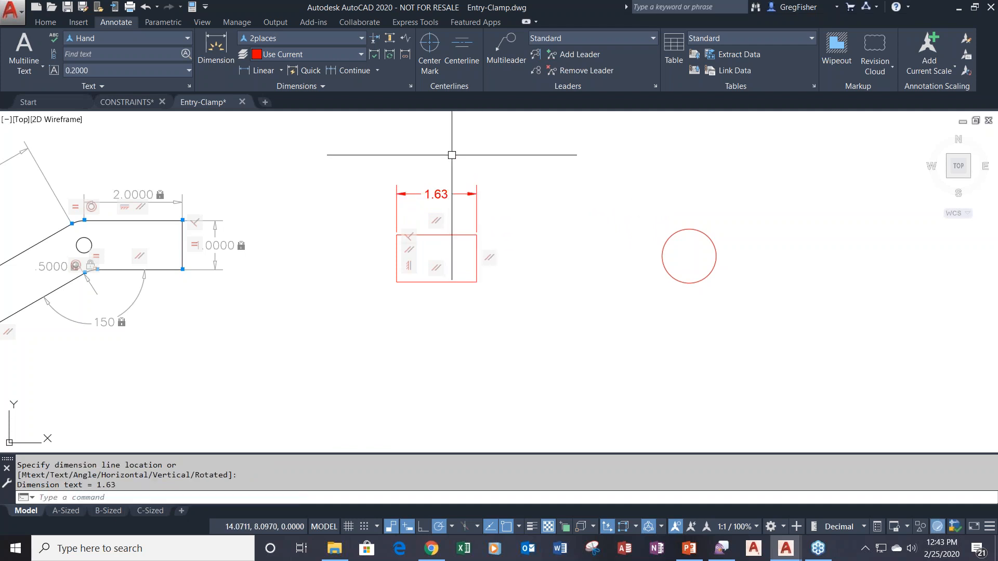
Add a diameter dimension to the circle, placed outside its upper right
{"action": "left_click", "coordinate": [280, 72]}
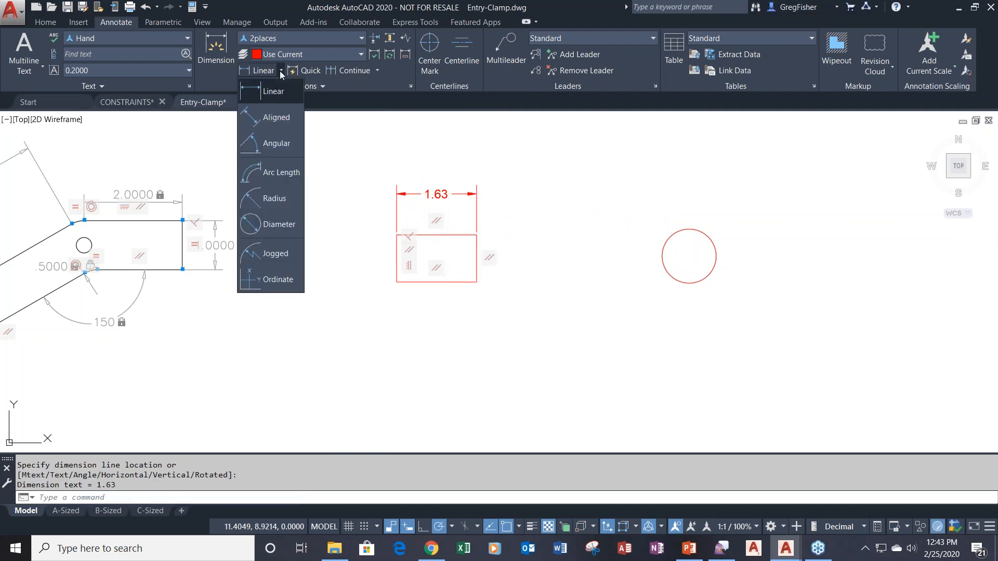
{"action": "left_click", "coordinate": [283, 225]}
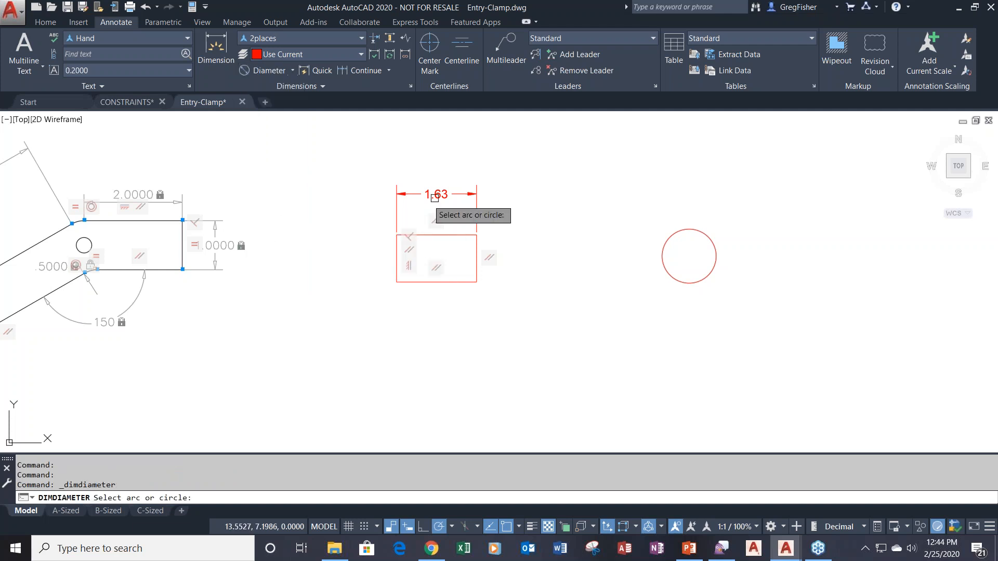
{"action": "left_click", "coordinate": [706, 232]}
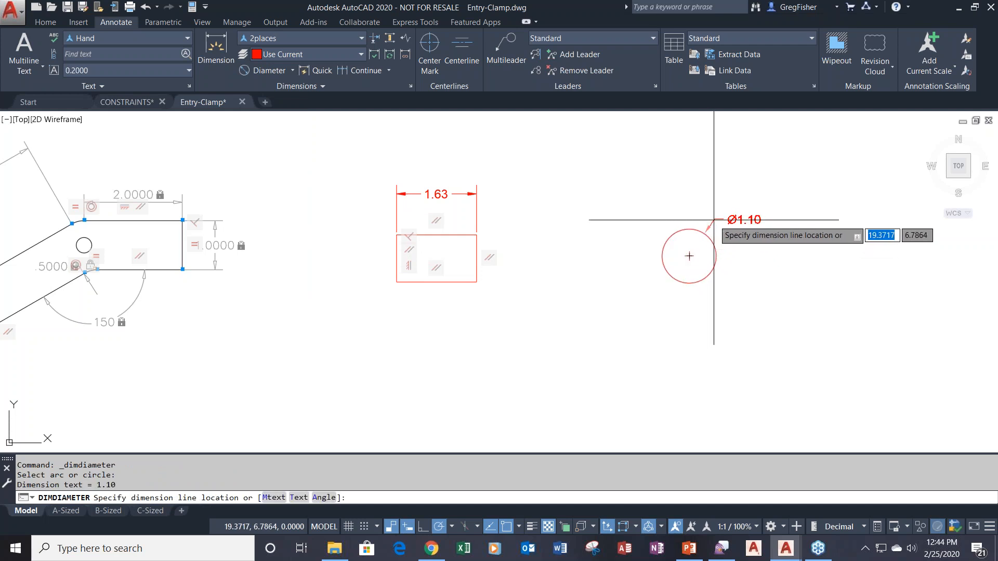
{"action": "left_click", "coordinate": [725, 205]}
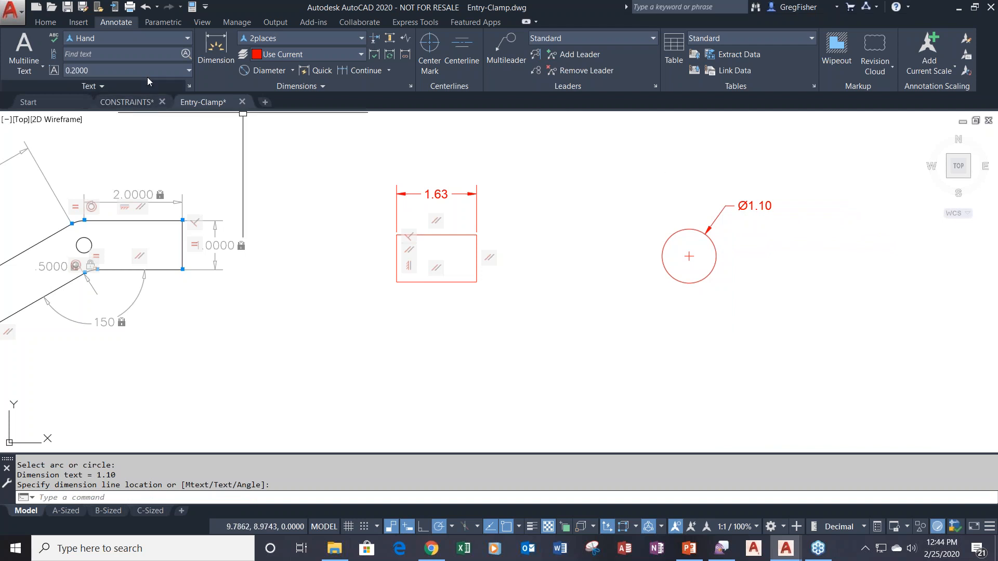
Convert the rectangle's linear dimension and the circle's diameter dimension to dimensional constraints
{"action": "left_click", "coordinate": [155, 23]}
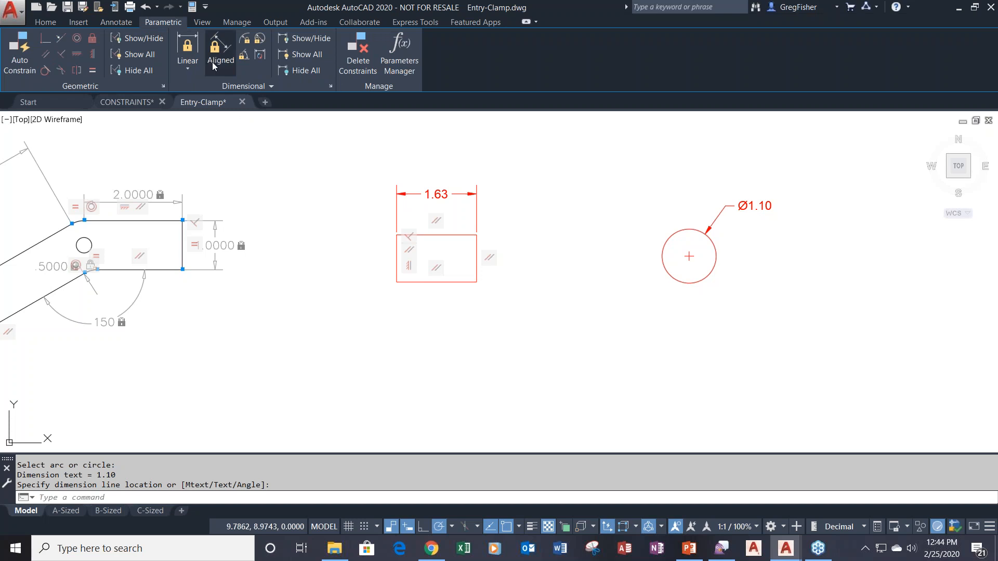
{"action": "left_click", "coordinate": [259, 55]}
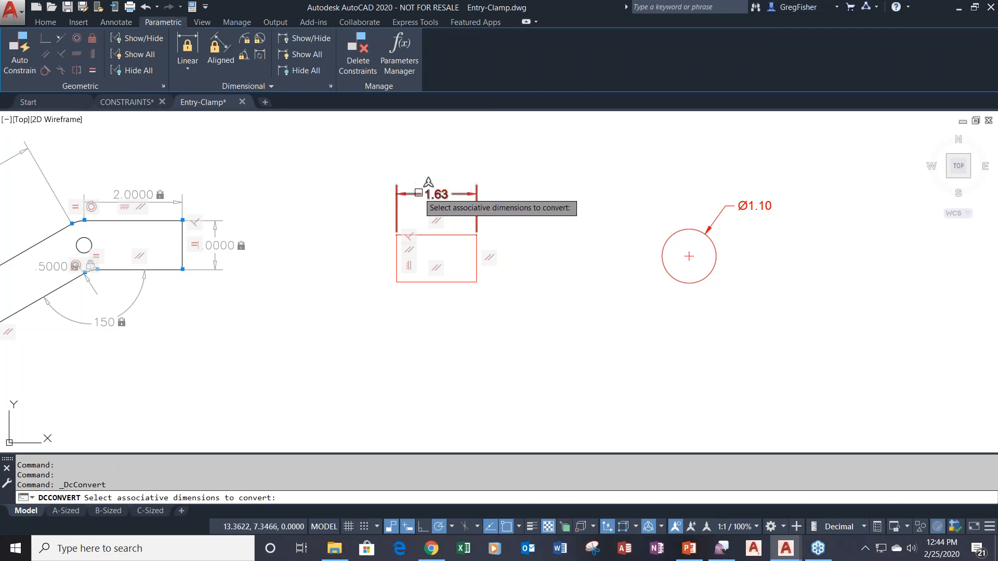
{"action": "left_click", "coordinate": [418, 193]}
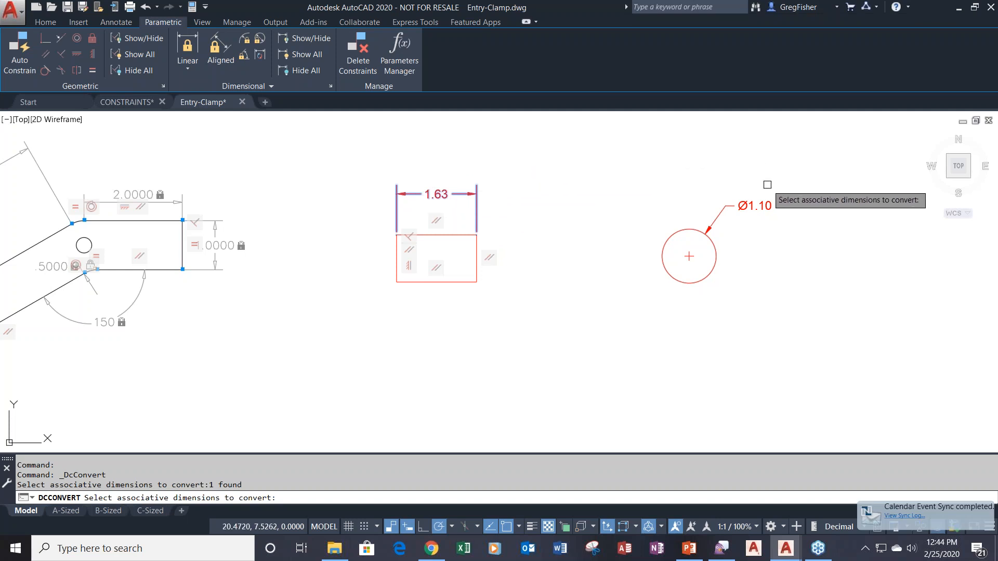
{"action": "left_click", "coordinate": [765, 204]}
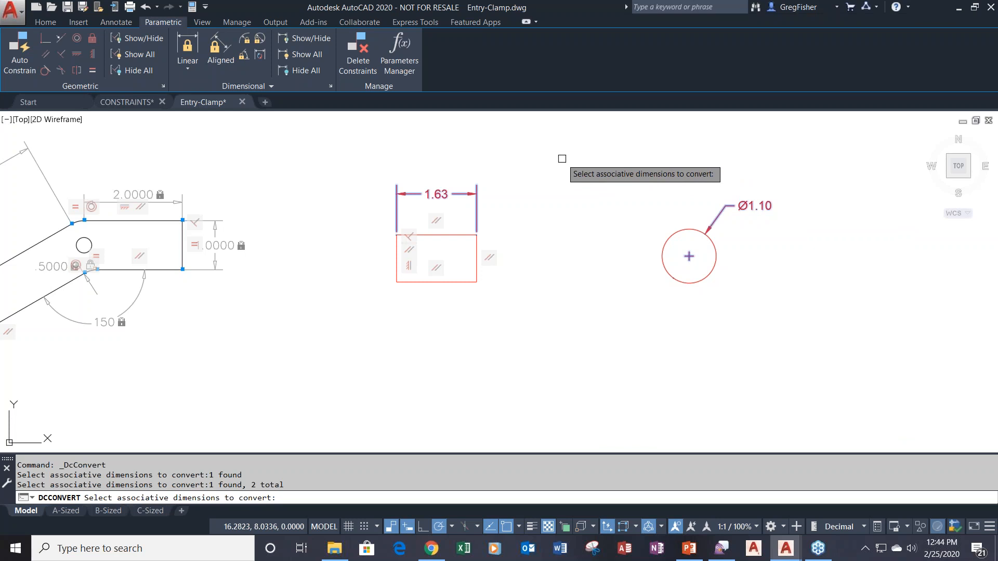
{"action": "key", "text": "Return"}
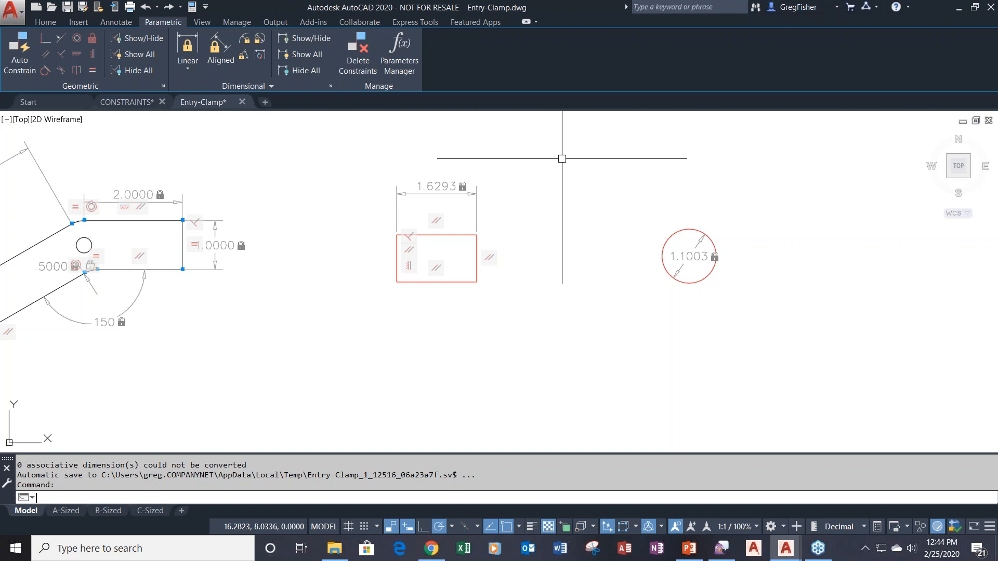
Set the rectangle's linear dimensional constraint to 1.75 to change its width
{"action": "middle_click_drag", "start_coordinate": [305, 186], "coordinate": [462, 188]}
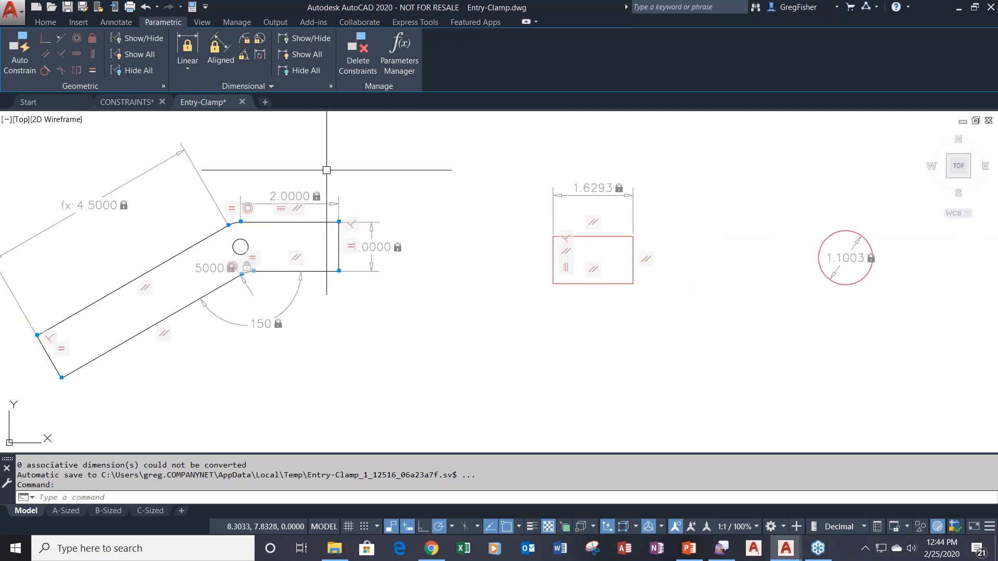
{"action": "left_click", "coordinate": [601, 183]}
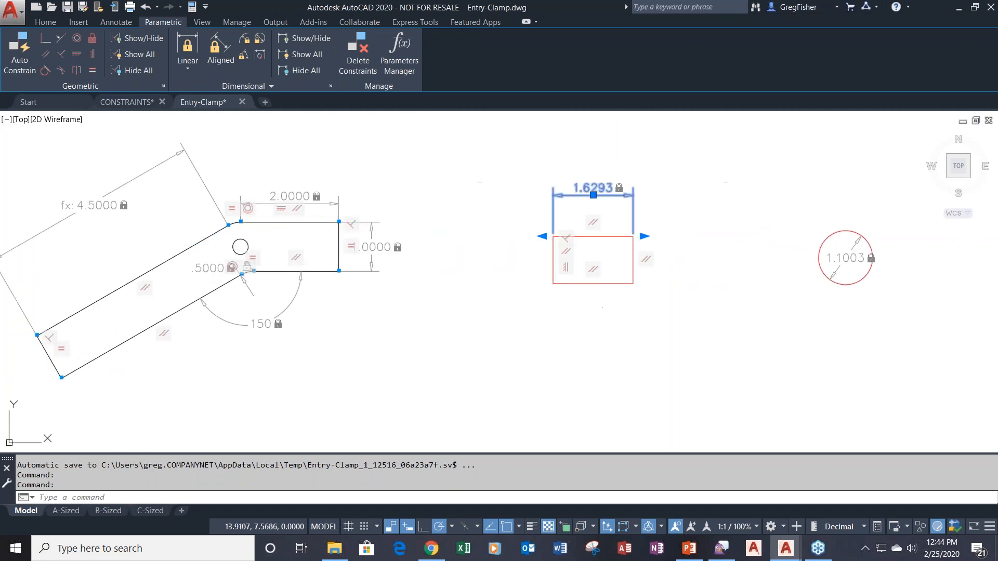
{"action": "double_click", "coordinate": [602, 183]}
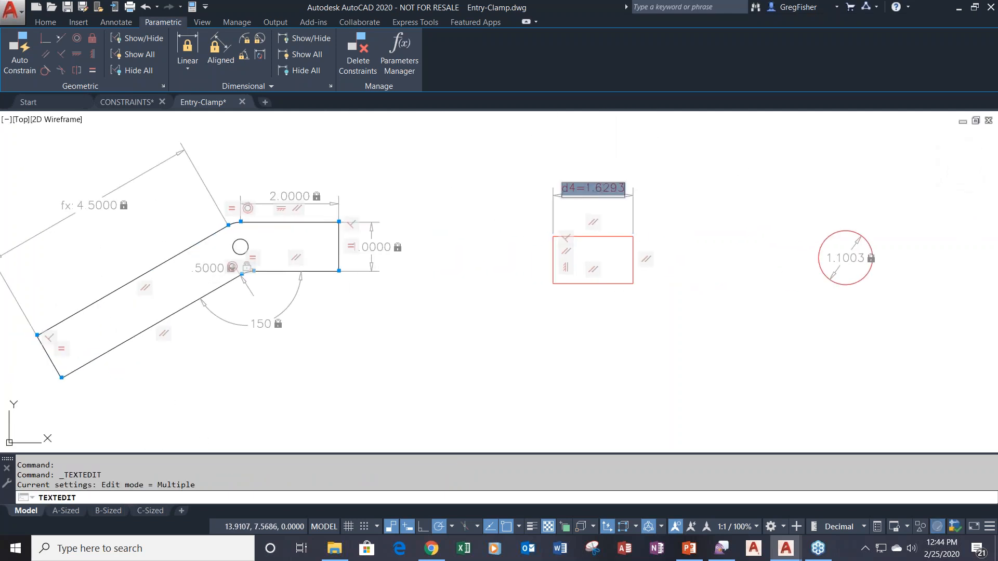
{"action": "left_click", "coordinate": [598, 189]}
{"action": "left_click_drag", "start_coordinate": [597, 190], "coordinate": [625, 189]}
{"action": "type", "text": "75"}
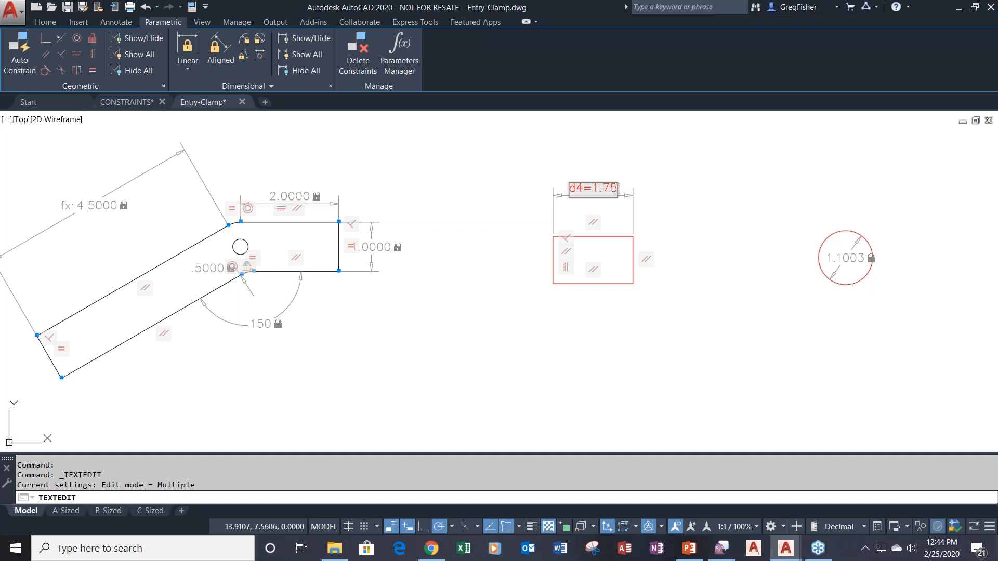
{"action": "key", "text": "Return"}
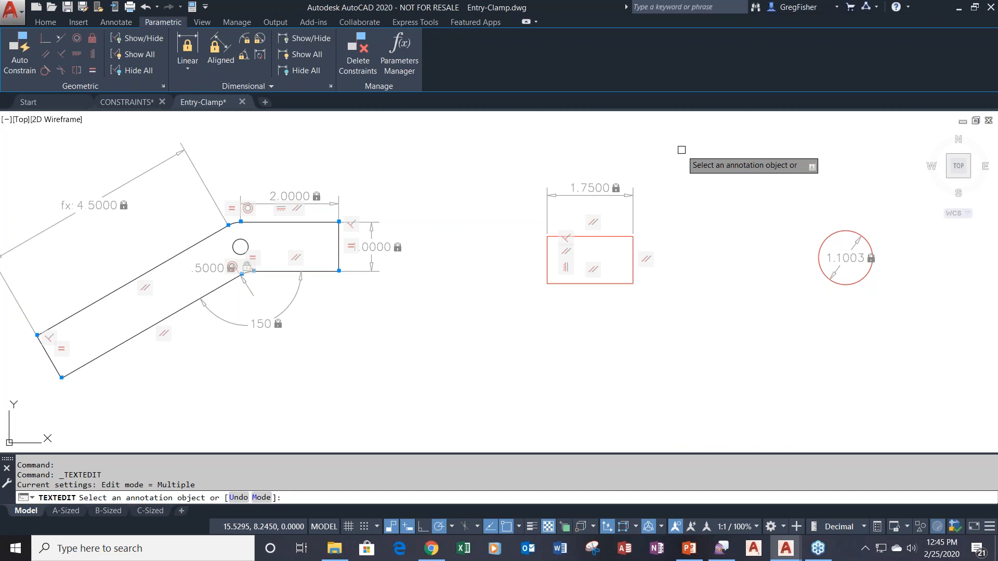
Set the circle's diameter constraint to 2 and end the dimension text editing
{"action": "left_click", "coordinate": [842, 256]}
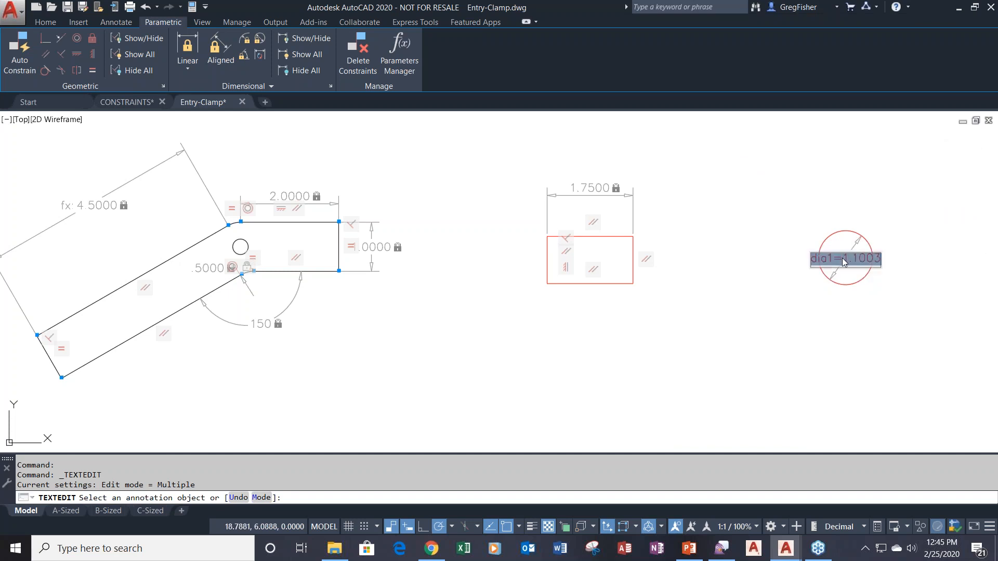
{"action": "left_click_drag", "start_coordinate": [843, 260], "coordinate": [910, 260]}
{"action": "type", "text": "2"}
{"action": "key", "text": "Return"}
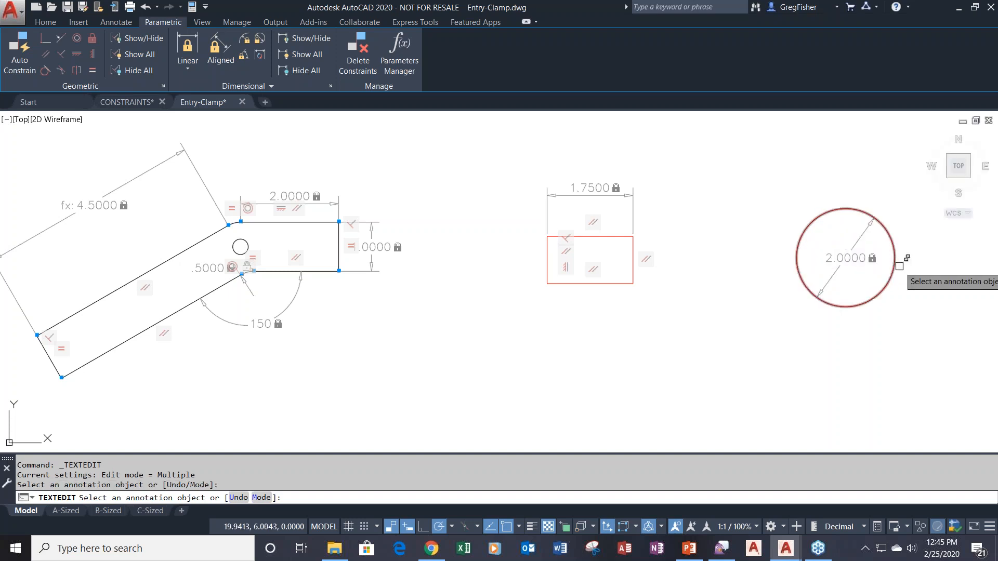
{"action": "right_click", "coordinate": [705, 139]}
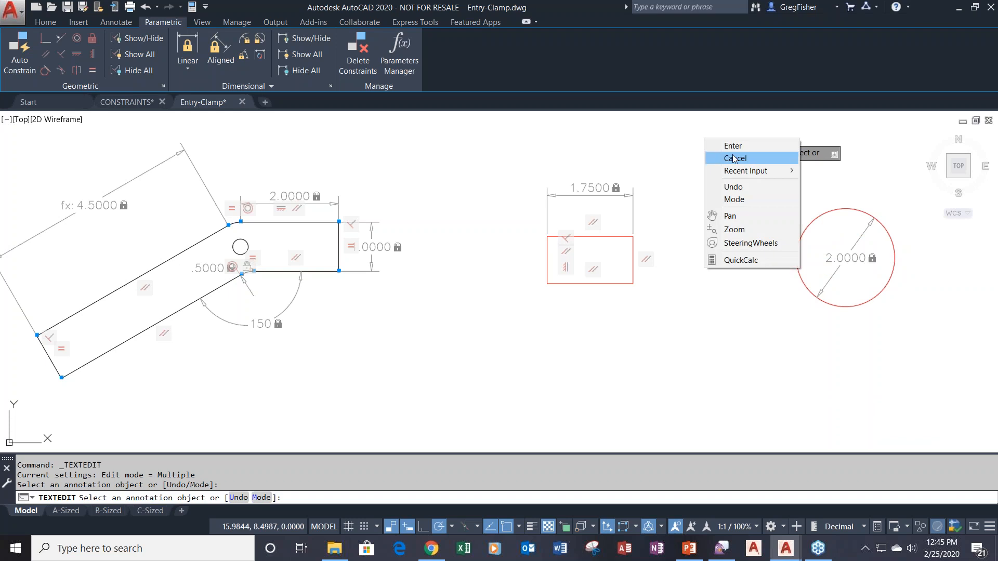
{"action": "left_click", "coordinate": [733, 146]}
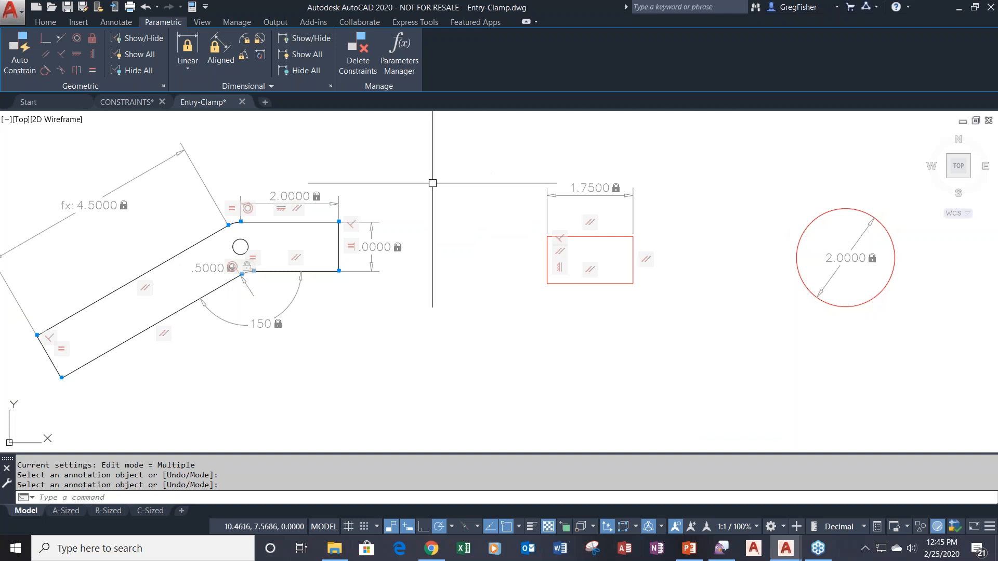
{"action": "scroll", "coordinate": [454, 187], "scroll_direction": "down", "scroll_amount": 2}
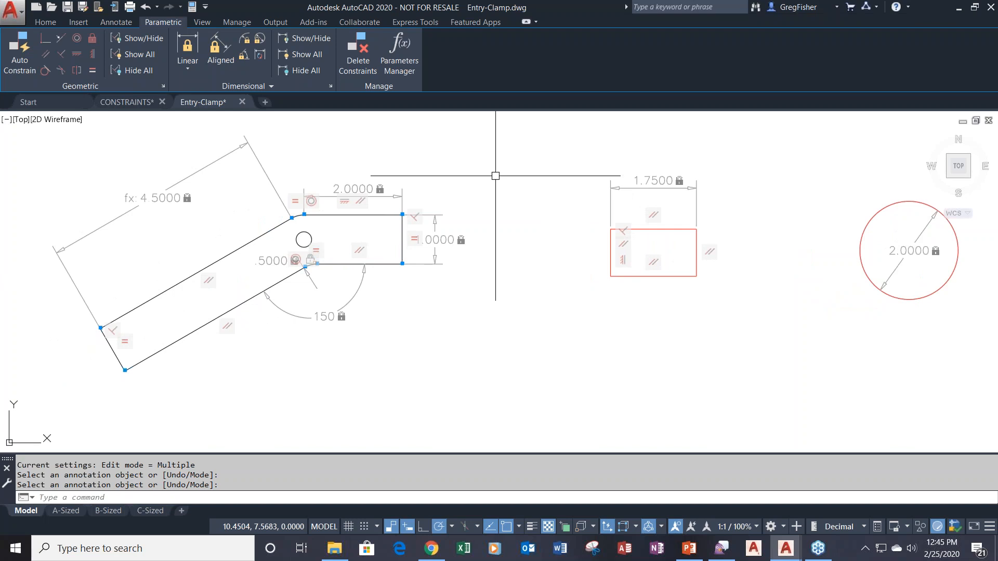
{"action": "scroll", "coordinate": [495, 175], "scroll_direction": "up", "scroll_amount": 2}
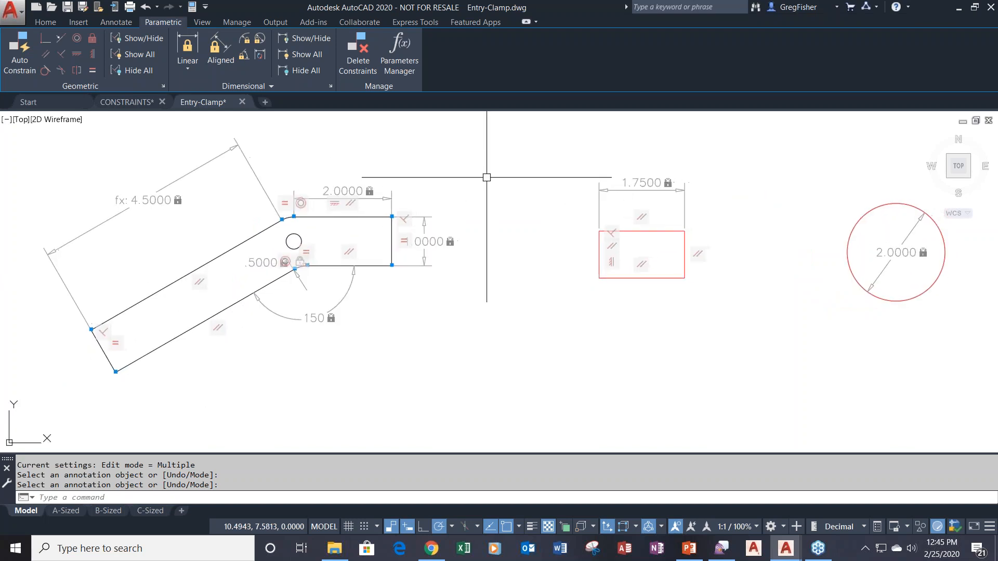